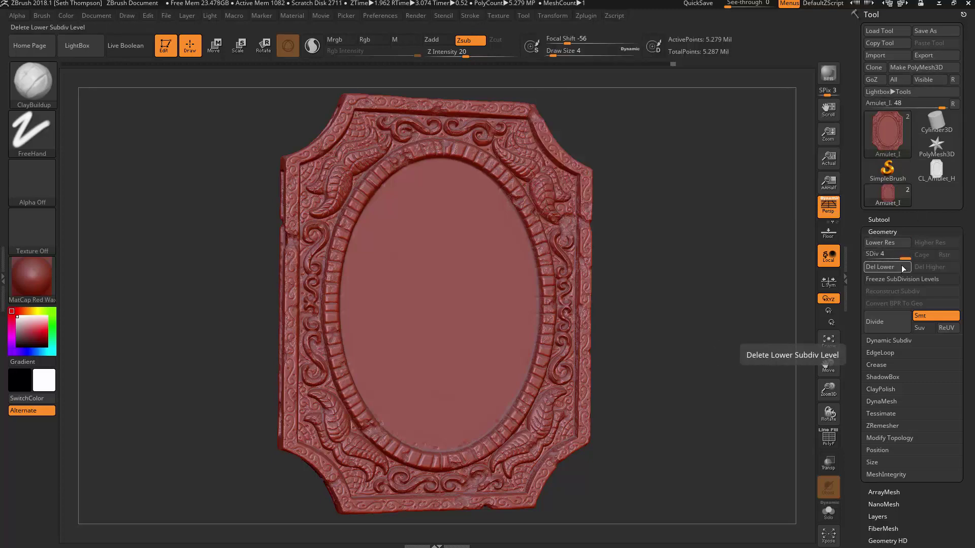
Lower the amulet to subdivision level 1 and export it in OBJ format as Amulet_LowPoly.
{"action": "left_click_drag", "start_coordinate": [894, 254], "coordinate": [857, 261]}
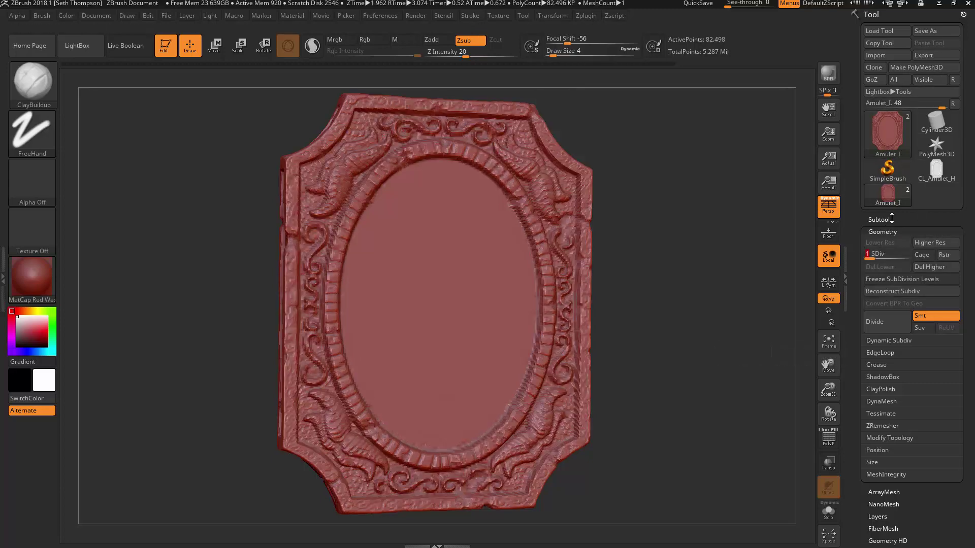
{"action": "left_click", "coordinate": [922, 56]}
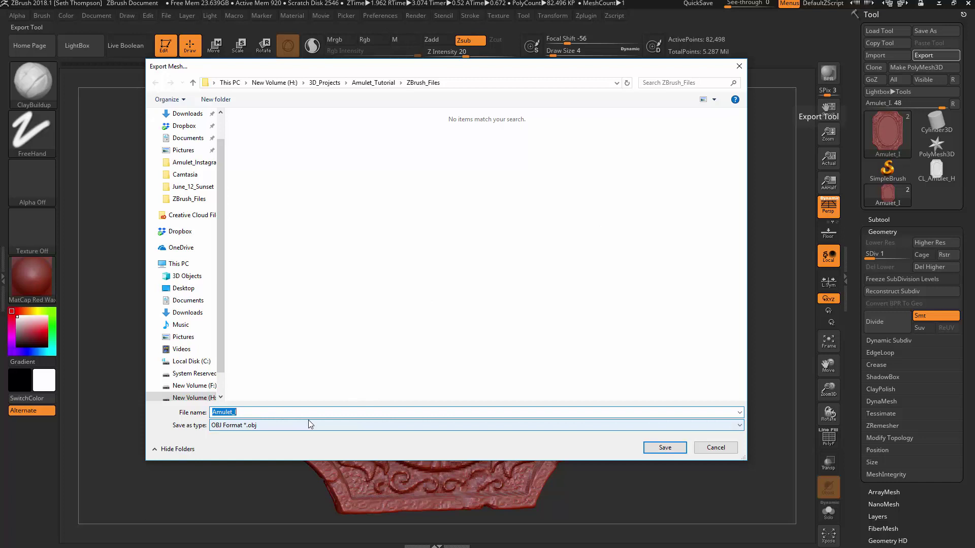
{"action": "type", "text": "Amu"}
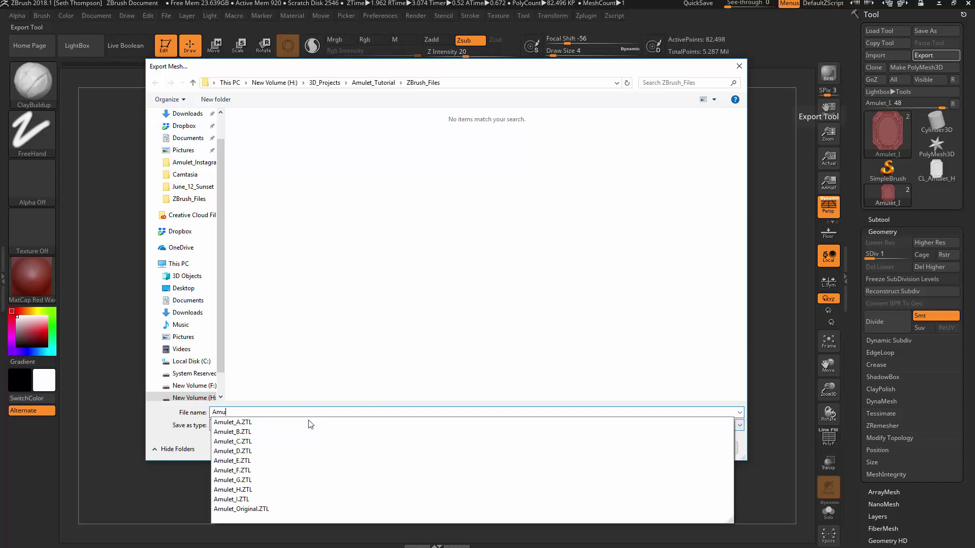
{"action": "type", "text": "let_LowPoly"}
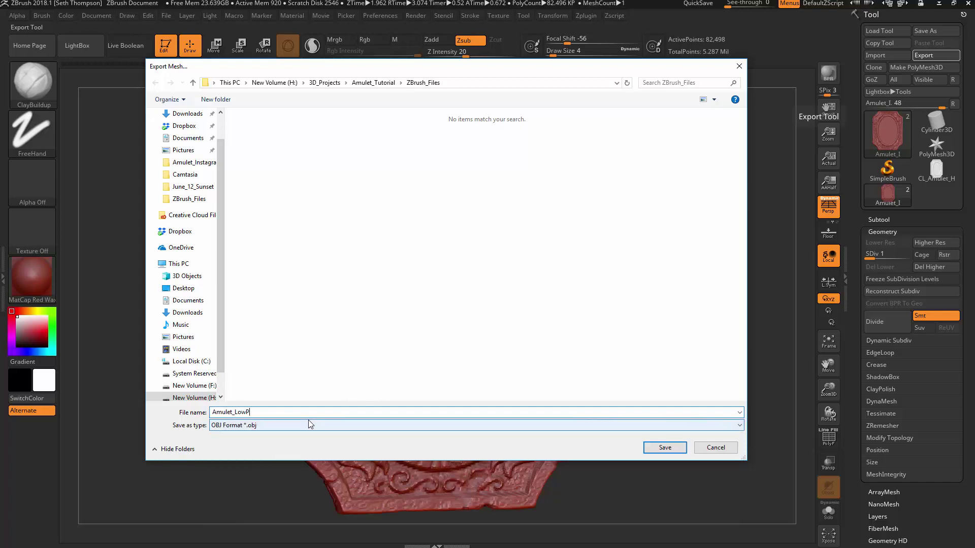
{"action": "left_click", "coordinate": [680, 447]}
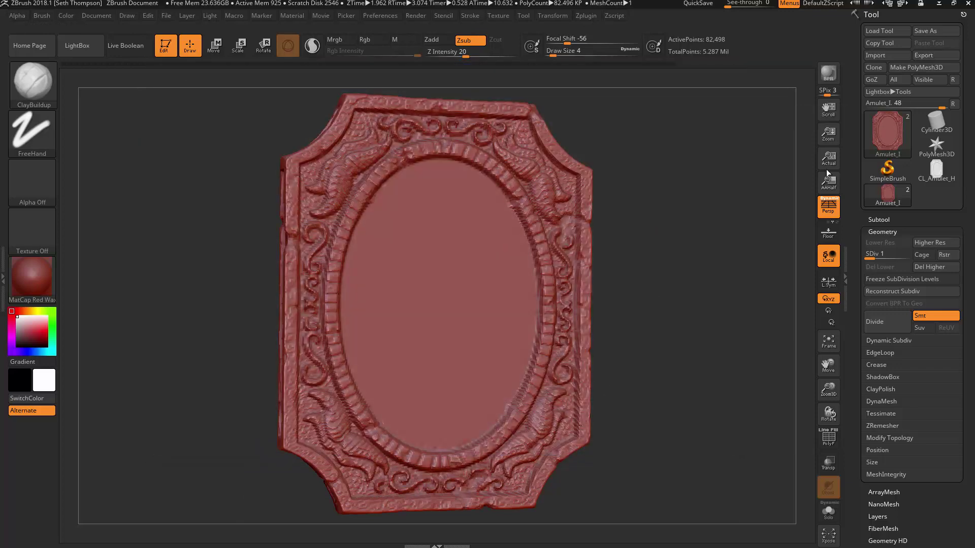
Raise the amulet to subdivision level 4 and export it in OBJ format as Amulet_HighPoly in the same folder.
{"action": "left_click_drag", "start_coordinate": [875, 257], "coordinate": [906, 257]}
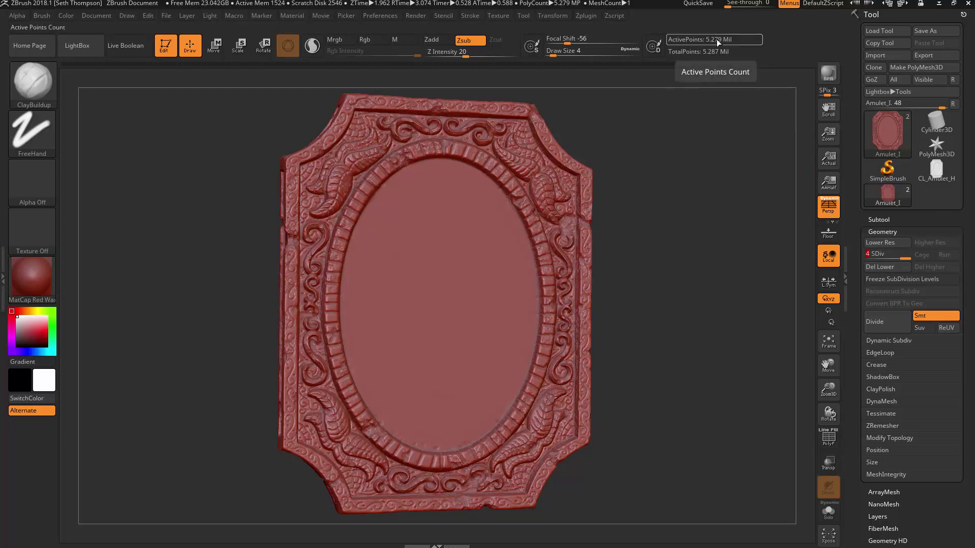
{"action": "left_click", "coordinate": [932, 56]}
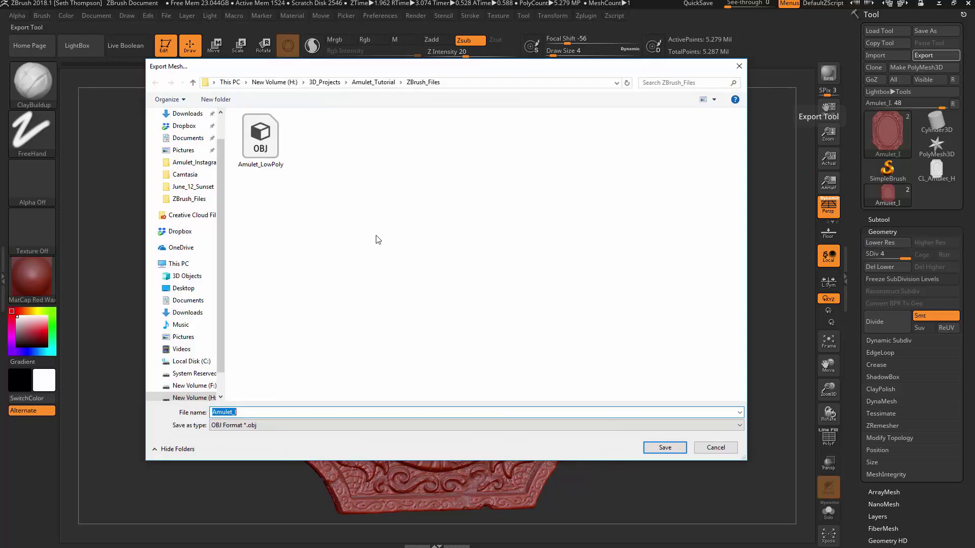
{"action": "left_click", "coordinate": [274, 172]}
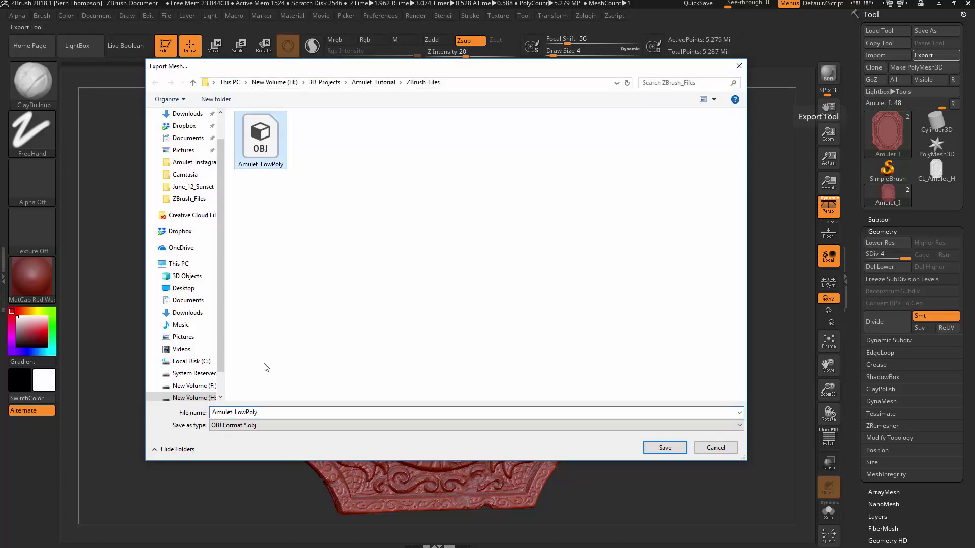
{"action": "left_click", "coordinate": [247, 413]}
{"action": "left_click_drag", "start_coordinate": [247, 412], "coordinate": [235, 413]}
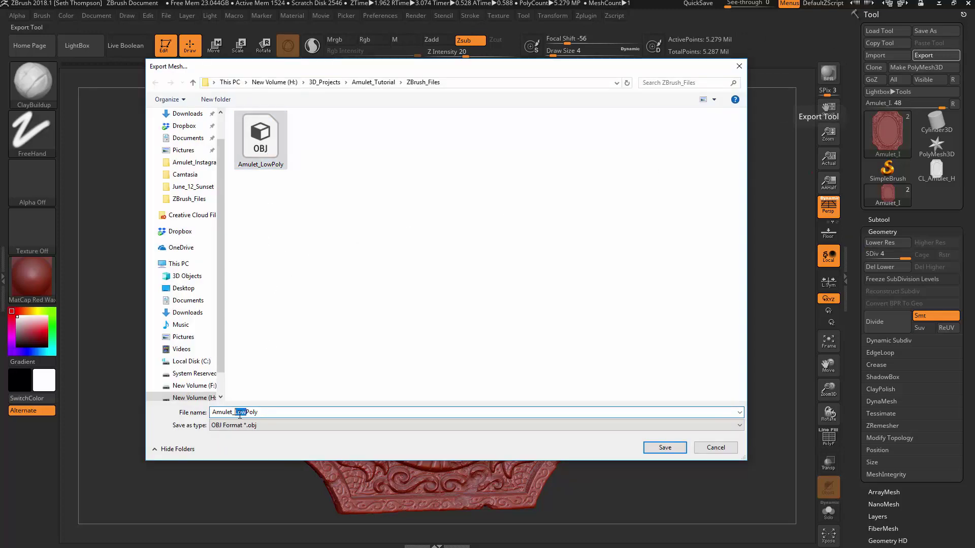
{"action": "type", "text": "High"}
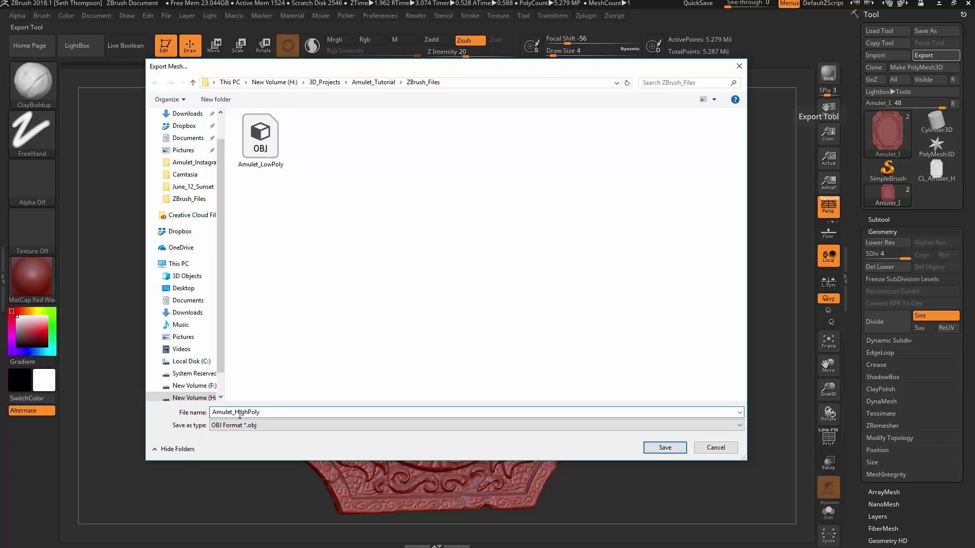
{"action": "left_click", "coordinate": [664, 448]}
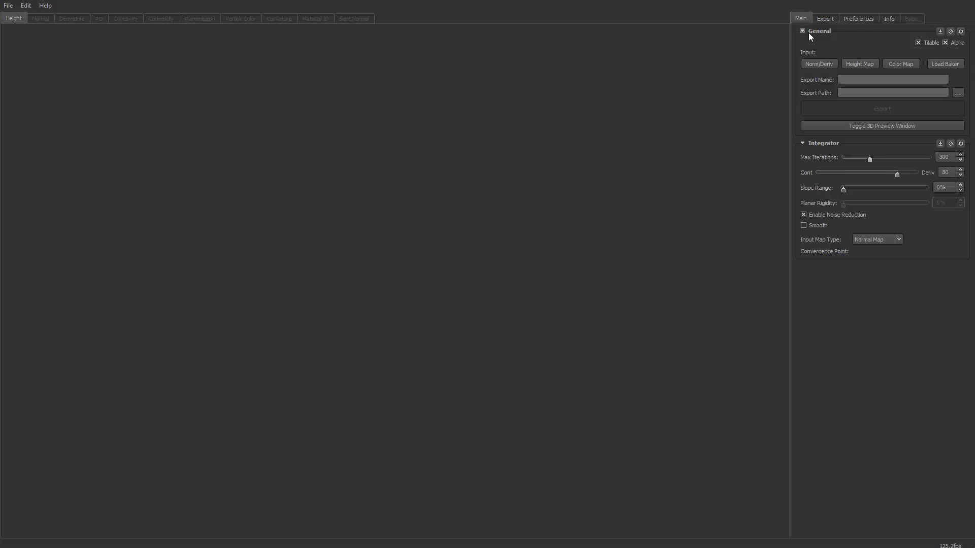
Switch to Knald, load the baker, and assign Amulet_HighPoly as the first high poly bake mesh.
{"action": "left_click", "coordinate": [939, 63]}
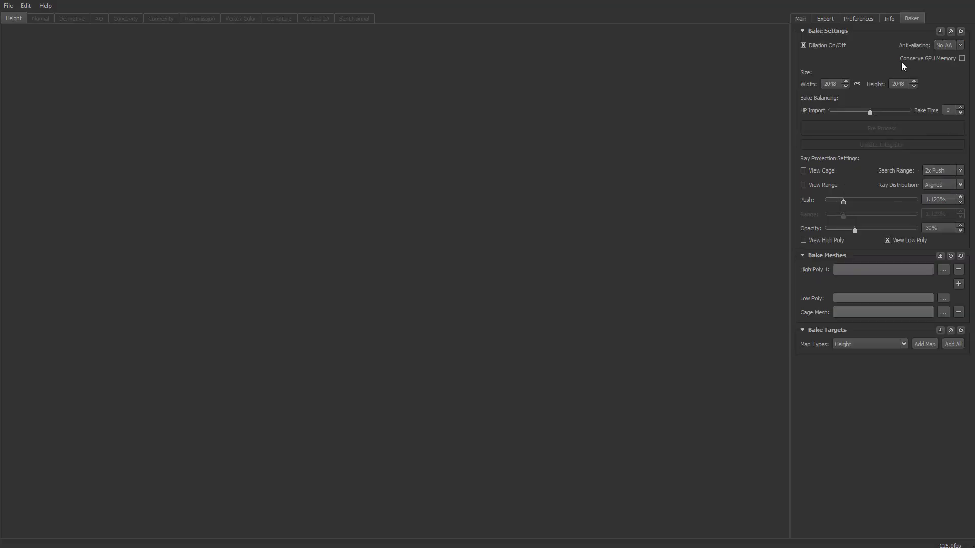
{"action": "left_click", "coordinate": [8, 6]}
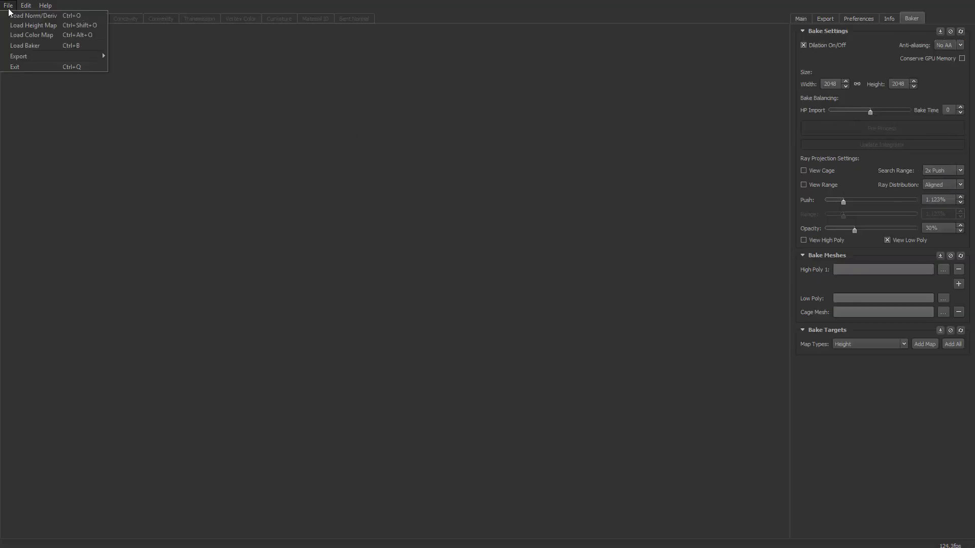
{"action": "left_click", "coordinate": [534, 1]}
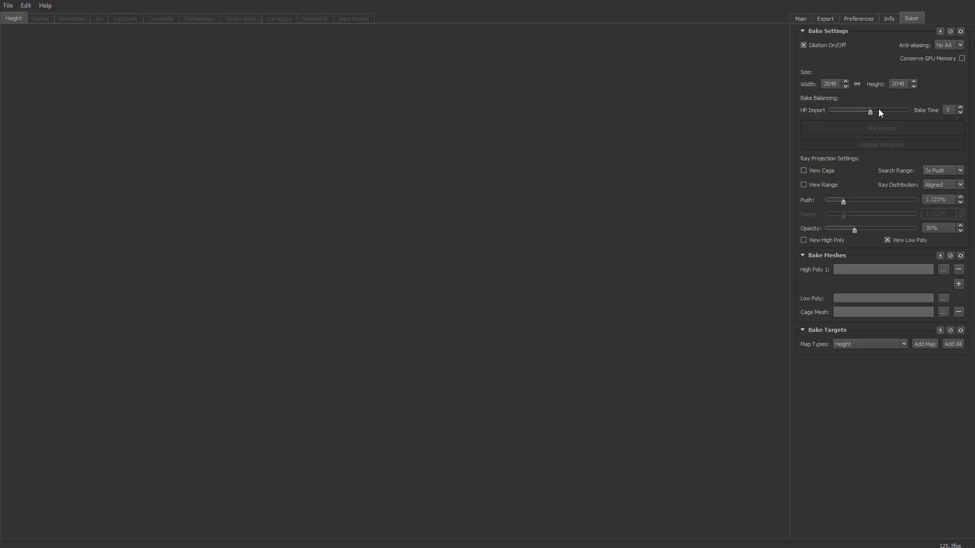
{"action": "left_click", "coordinate": [943, 269]}
{"action": "left_click", "coordinate": [112, 107]}
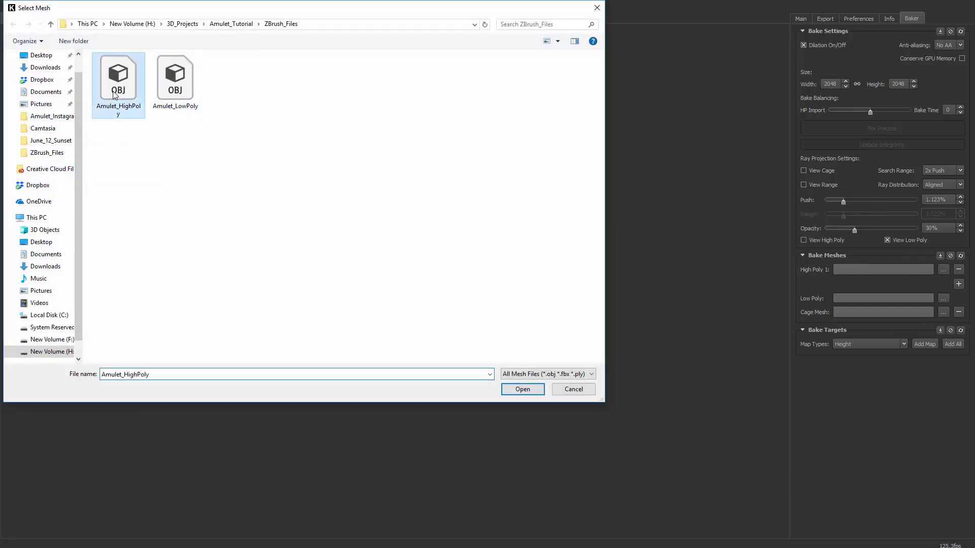
{"action": "left_click", "coordinate": [523, 389]}
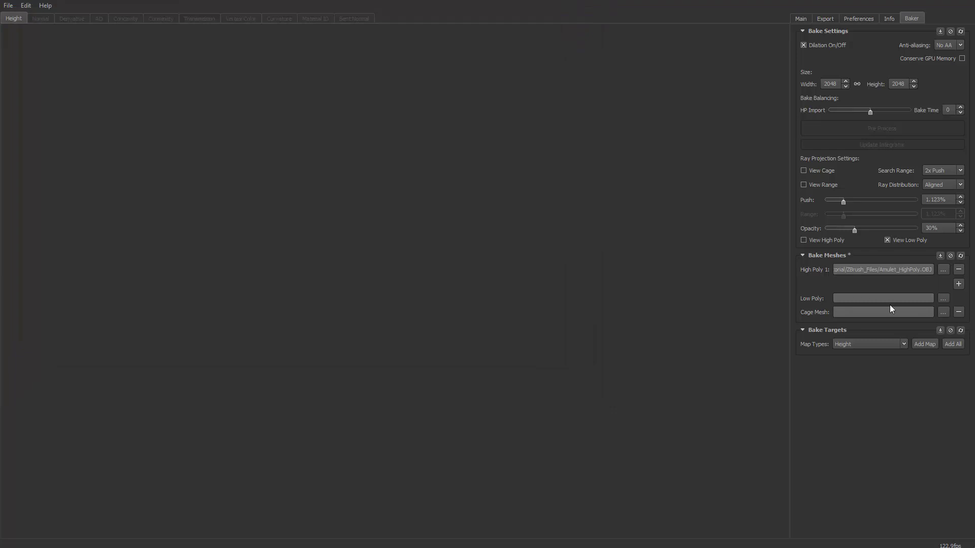
Assign Amulet_LowPoly as the low poly bake mesh.
{"action": "left_click", "coordinate": [943, 298]}
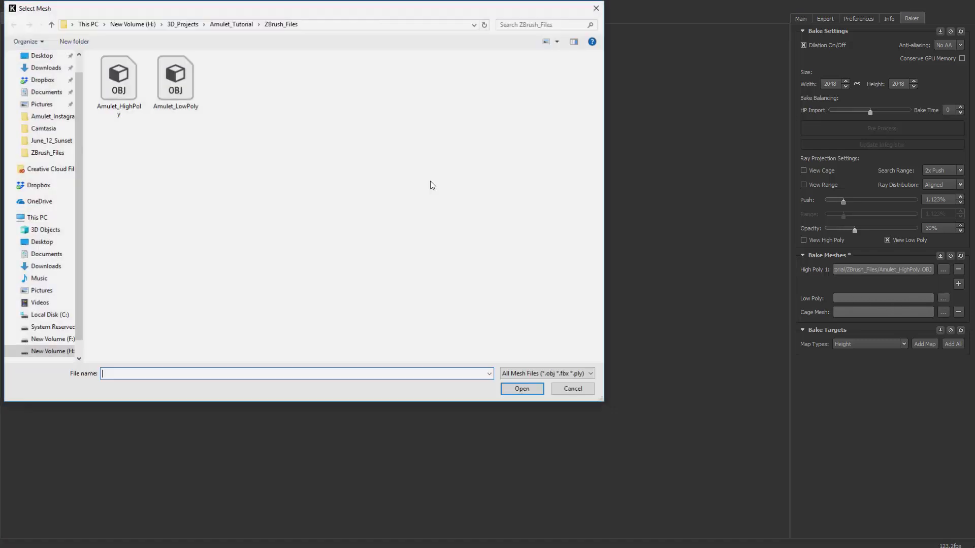
{"action": "left_click", "coordinate": [175, 81]}
{"action": "left_click", "coordinate": [523, 390]}
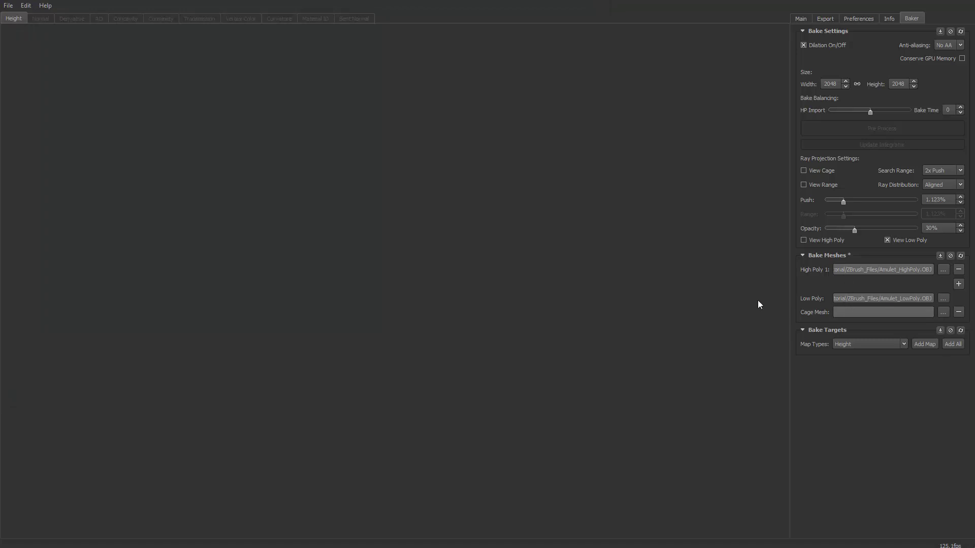
{"action": "left_click", "coordinate": [802, 20]}
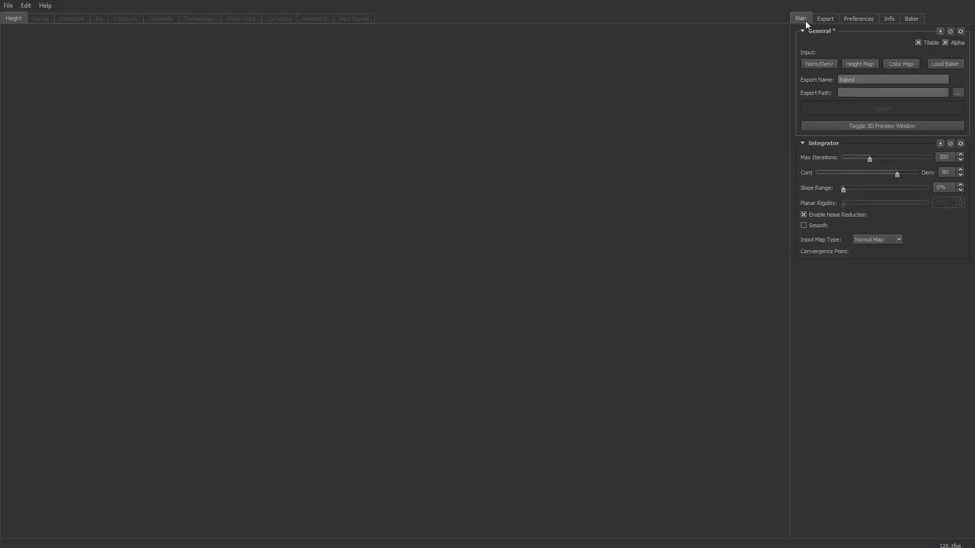
{"action": "left_click", "coordinate": [912, 18]}
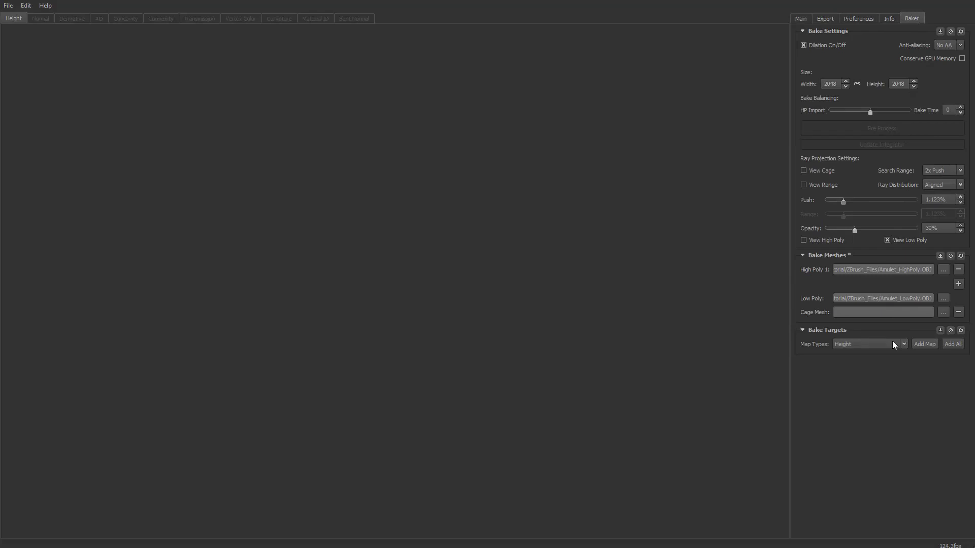
Add all map types as bake targets and start pre-processing the amulet meshes.
{"action": "left_click", "coordinate": [946, 343]}
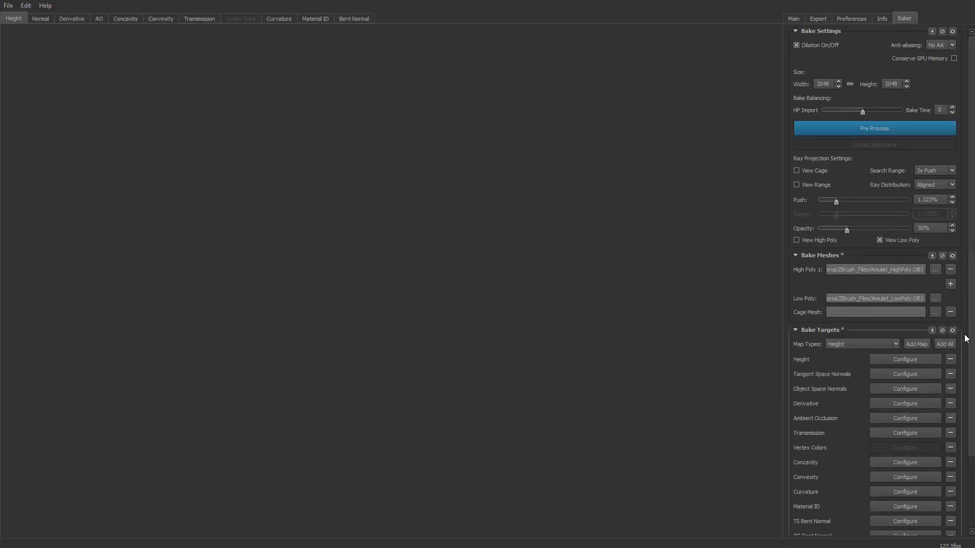
{"action": "scroll", "coordinate": [964, 407], "scroll_direction": "down", "scroll_amount": 3}
{"action": "scroll", "coordinate": [964, 407], "scroll_direction": "down", "scroll_amount": 1}
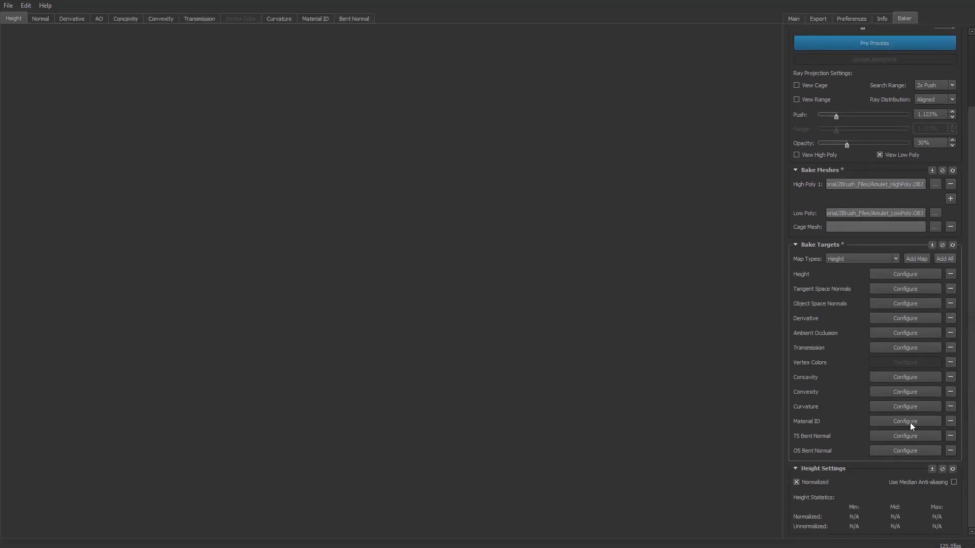
{"action": "left_click_drag", "start_coordinate": [971, 337], "coordinate": [971, 266]}
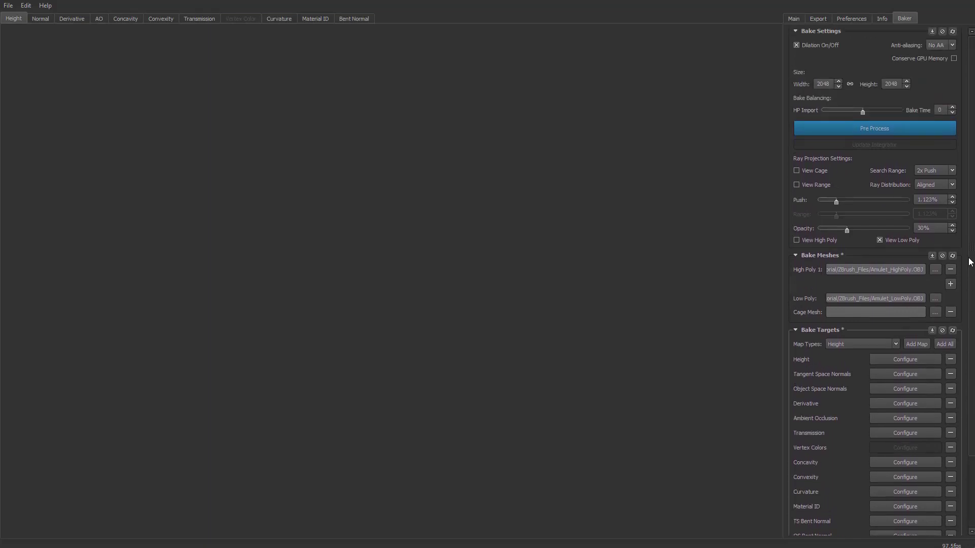
{"action": "left_click", "coordinate": [892, 128]}
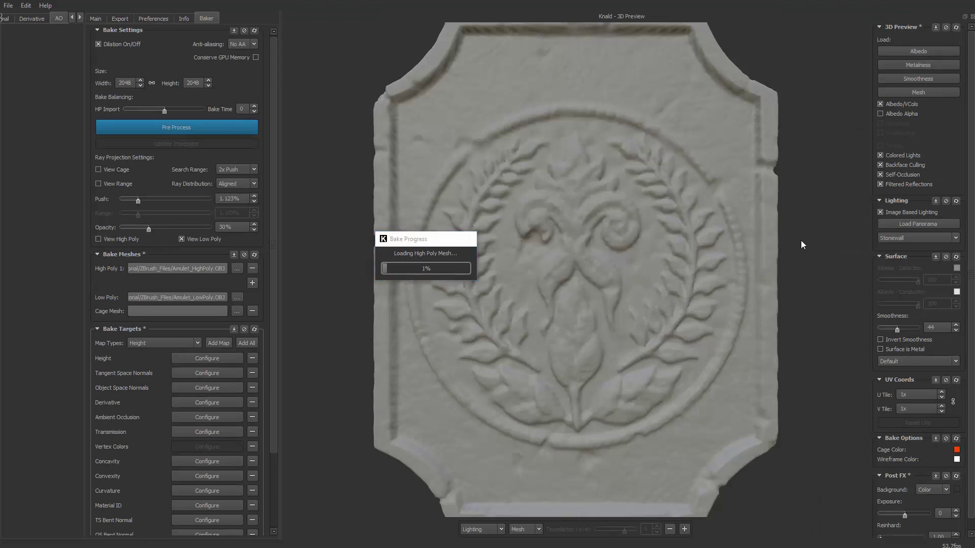
{"action": "left_click", "coordinate": [420, 245]}
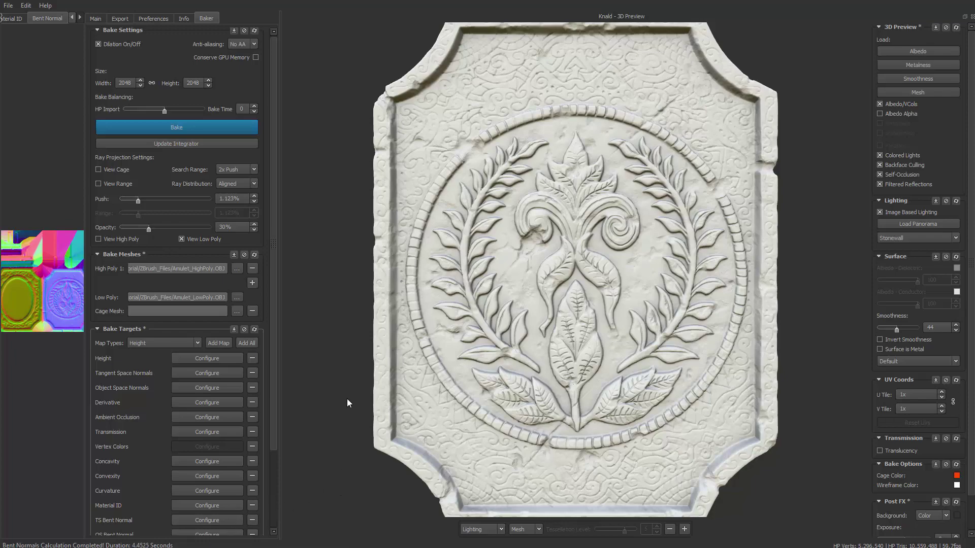
Examine the baked amulet surface from several angles and distances in the 3D preview, giving the 2D map view more width.
{"action": "left_click_drag", "start_coordinate": [348, 401], "coordinate": [531, 370]}
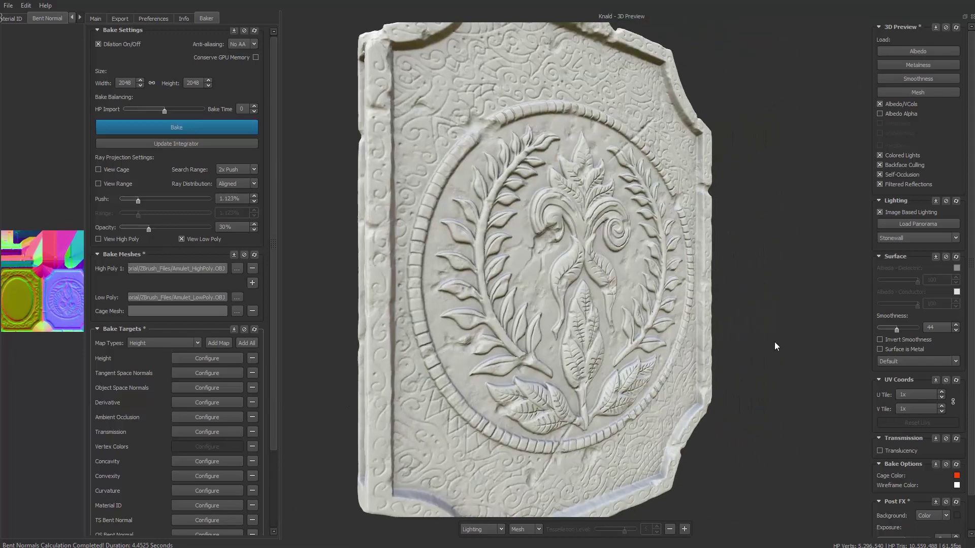
{"action": "mouse_move", "coordinate": [774, 342]}
{"action": "left_mouse_down"}
{"action": "mouse_move", "coordinate": [744, 346]}
{"action": "mouse_move", "coordinate": [766, 344]}
{"action": "left_mouse_up"}
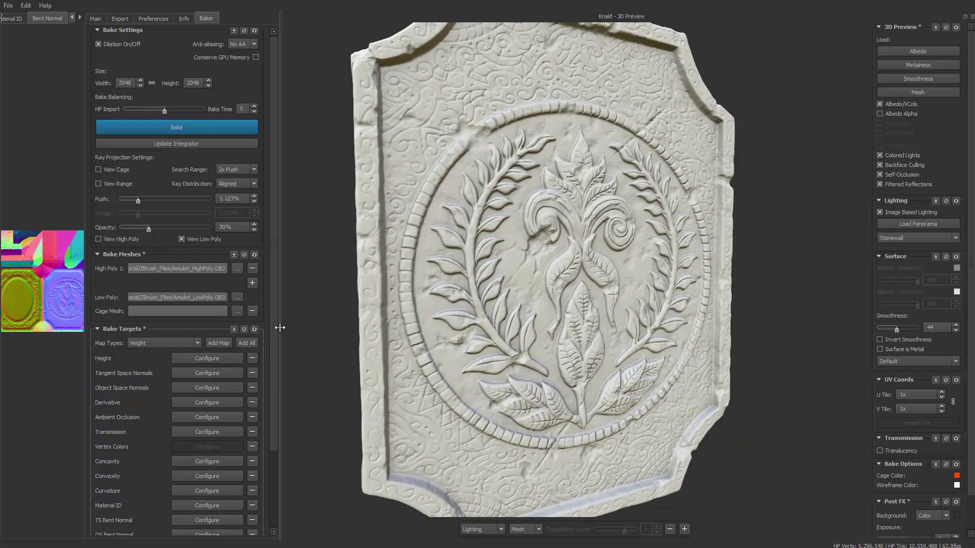
{"action": "left_click_drag", "start_coordinate": [280, 328], "coordinate": [467, 324]}
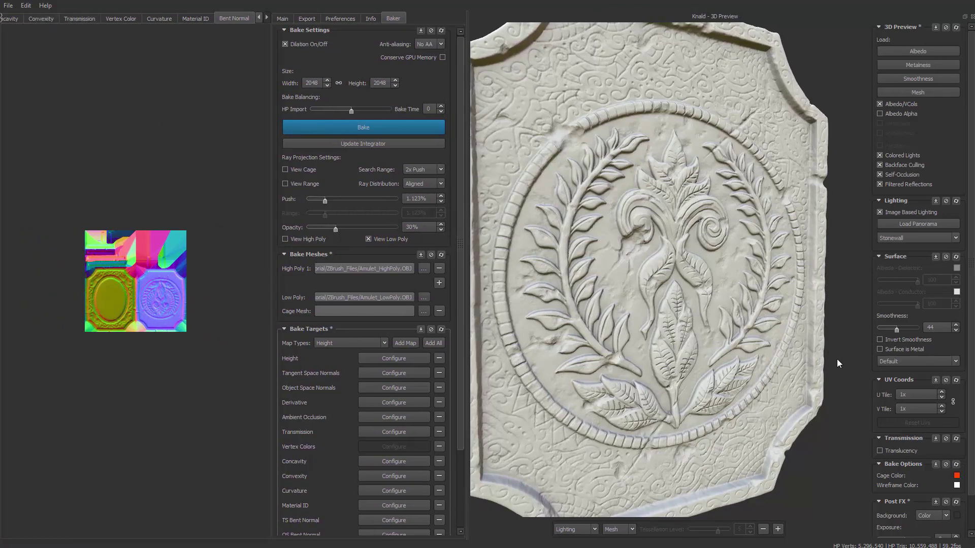
{"action": "mouse_move", "coordinate": [837, 360]}
{"action": "middle_mouse_down"}
{"action": "mouse_move", "coordinate": [819, 351]}
{"action": "mouse_move", "coordinate": [830, 356]}
{"action": "middle_mouse_up"}
{"action": "left_click_drag", "start_coordinate": [839, 364], "coordinate": [805, 361]}
{"action": "mouse_move", "coordinate": [840, 360]}
{"action": "left_mouse_down"}
{"action": "mouse_move", "coordinate": [775, 364]}
{"action": "mouse_move", "coordinate": [838, 364]}
{"action": "mouse_move", "coordinate": [849, 376]}
{"action": "mouse_move", "coordinate": [829, 372]}
{"action": "left_mouse_up"}
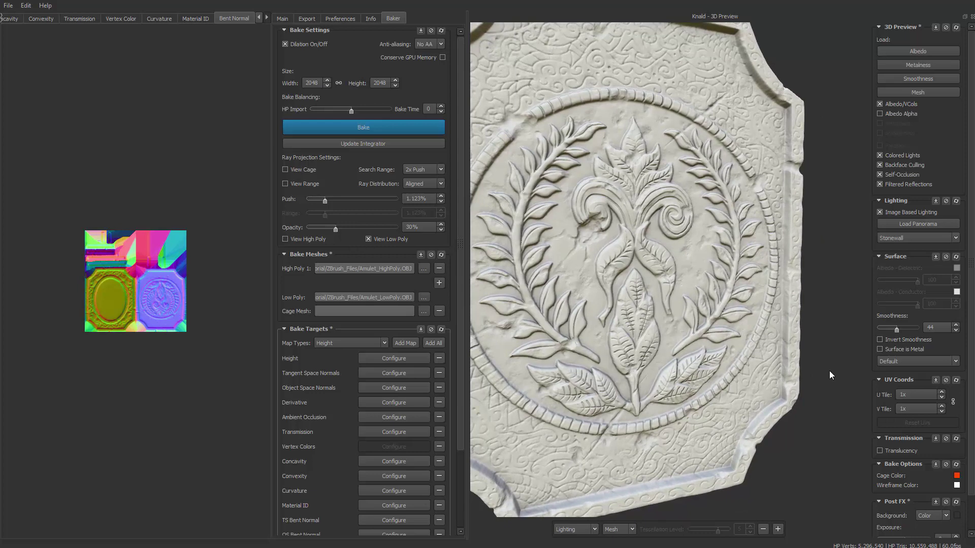
{"action": "mouse_move", "coordinate": [829, 372]}
{"action": "left_mouse_down"}
{"action": "mouse_move", "coordinate": [784, 366]}
{"action": "mouse_move", "coordinate": [804, 352]}
{"action": "mouse_move", "coordinate": [841, 480]}
{"action": "left_mouse_up"}
{"action": "scroll", "coordinate": [814, 406], "scroll_direction": "up", "scroll_amount": 3}
{"action": "scroll", "coordinate": [815, 407], "scroll_direction": "down", "scroll_amount": 8}
{"action": "scroll", "coordinate": [815, 406], "scroll_direction": "up", "scroll_amount": 6}
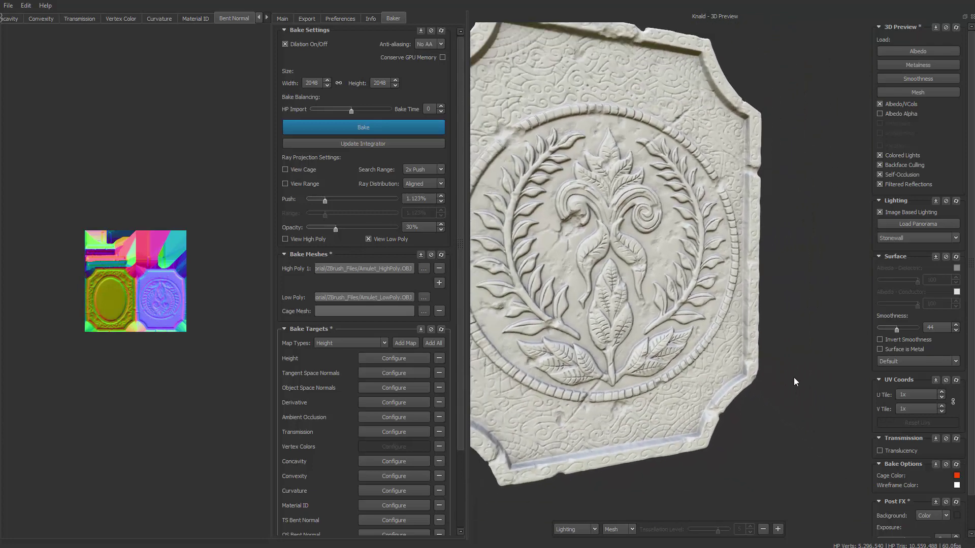
{"action": "left_click_drag", "start_coordinate": [794, 381], "coordinate": [879, 395]}
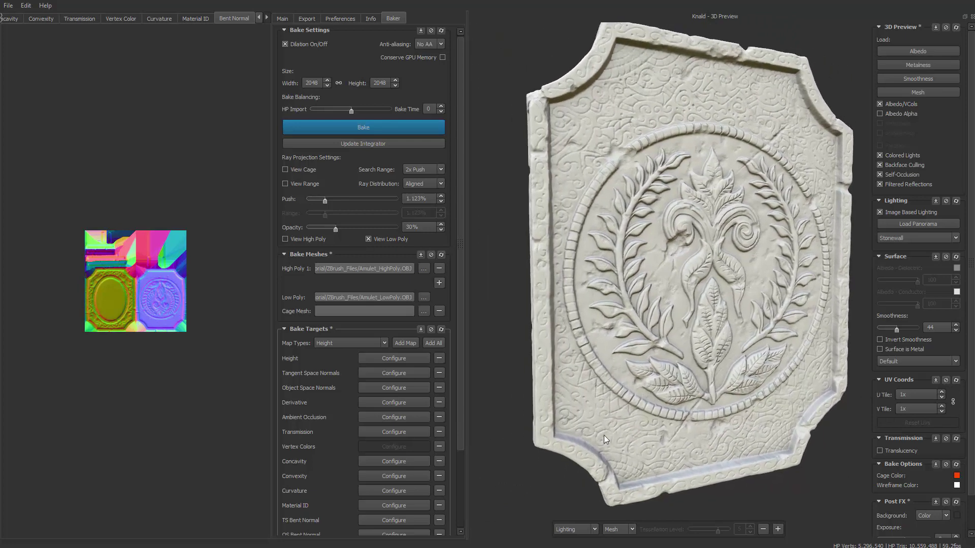
Inspect the baked bent normal map of the amulet up close in the 2D view.
{"action": "scroll", "coordinate": [162, 433], "scroll_direction": "up", "scroll_amount": 1}
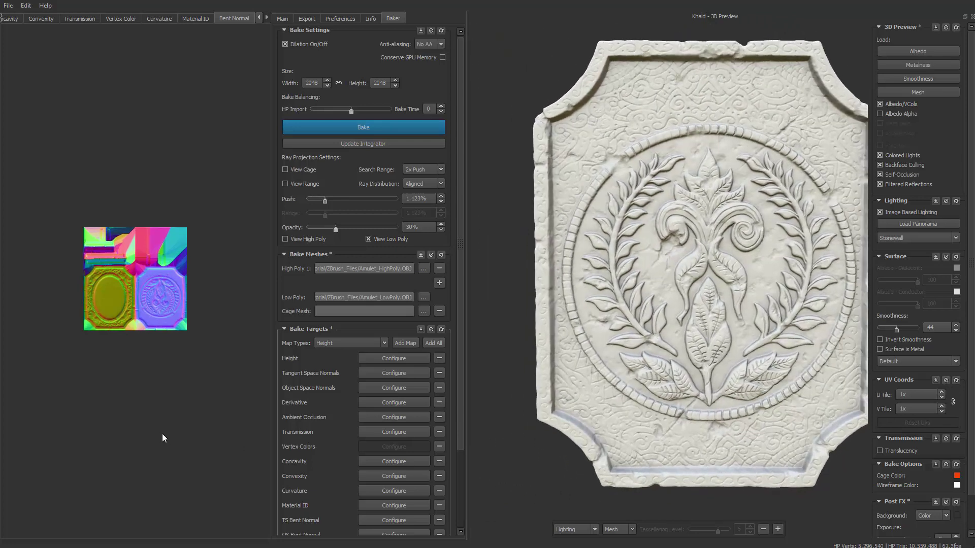
{"action": "scroll", "coordinate": [155, 426], "scroll_direction": "up", "scroll_amount": 2}
{"action": "scroll", "coordinate": [157, 424], "scroll_direction": "down", "scroll_amount": 4}
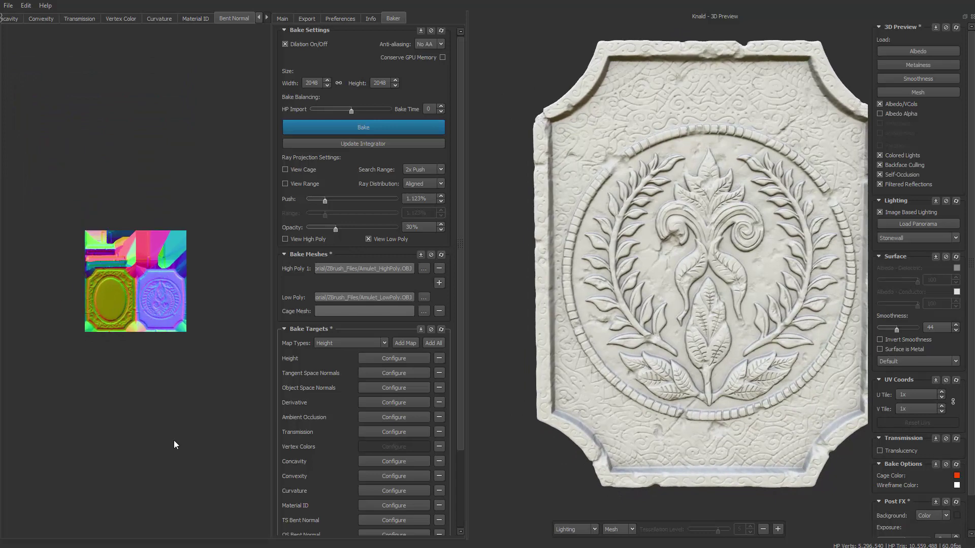
{"action": "scroll", "coordinate": [168, 429], "scroll_direction": "up", "scroll_amount": 5}
{"action": "scroll", "coordinate": [155, 406], "scroll_direction": "up", "scroll_amount": 2}
{"action": "scroll", "coordinate": [199, 508], "scroll_direction": "down", "scroll_amount": 3}
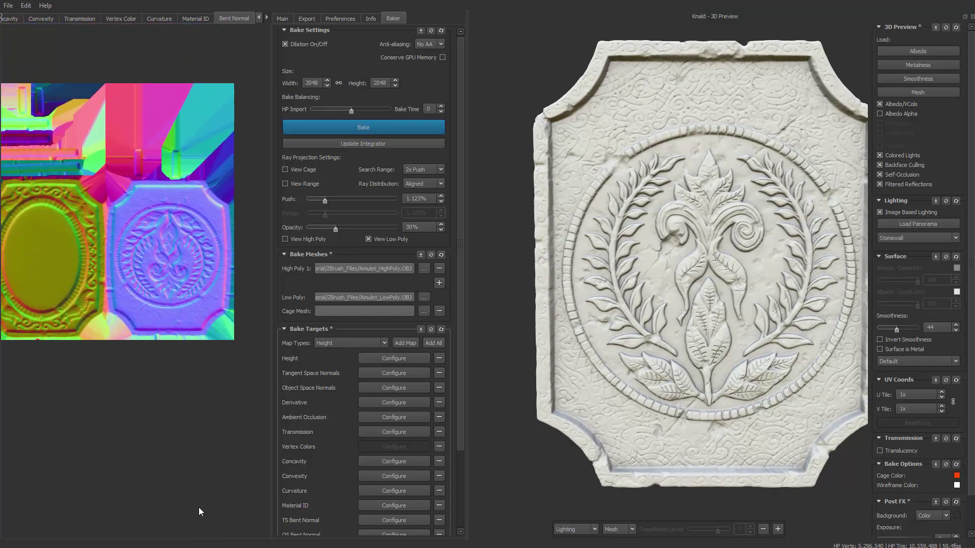
{"action": "middle_click_drag", "start_coordinate": [184, 410], "coordinate": [199, 454]}
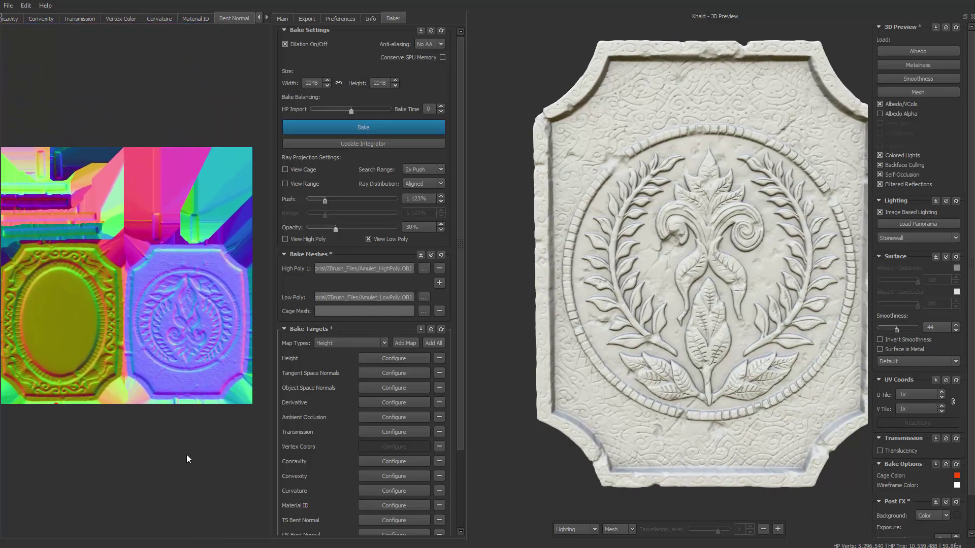
Inspect the amulet front in the bent normal map up close, giving the 2D map view more width.
{"action": "scroll", "coordinate": [175, 442], "scroll_direction": "up", "scroll_amount": 3}
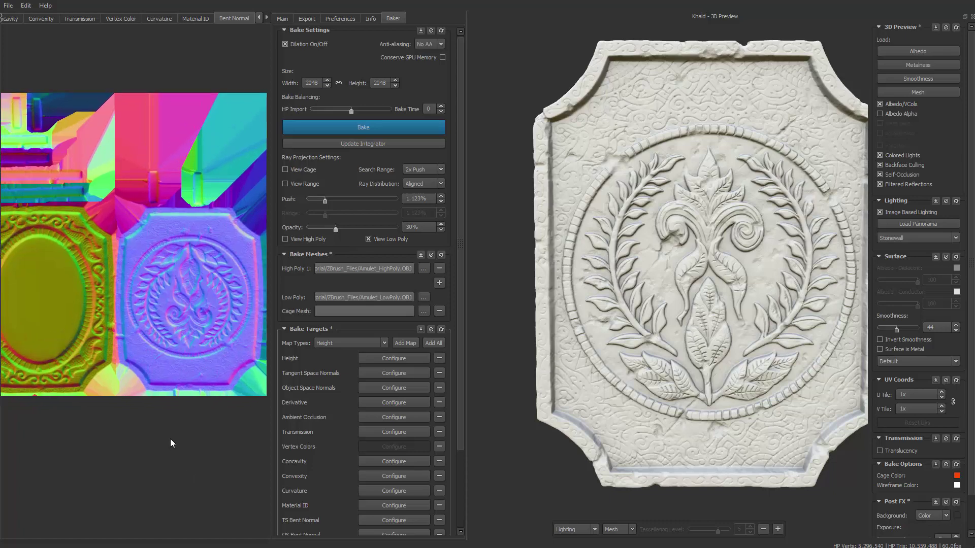
{"action": "scroll", "coordinate": [137, 479], "scroll_direction": "up", "scroll_amount": 2}
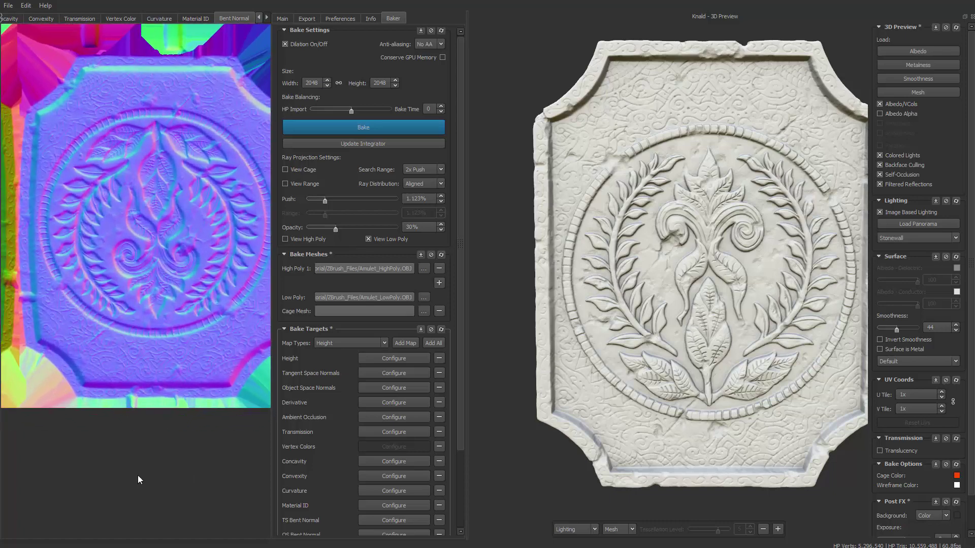
{"action": "middle_click_drag", "start_coordinate": [191, 461], "coordinate": [168, 510]}
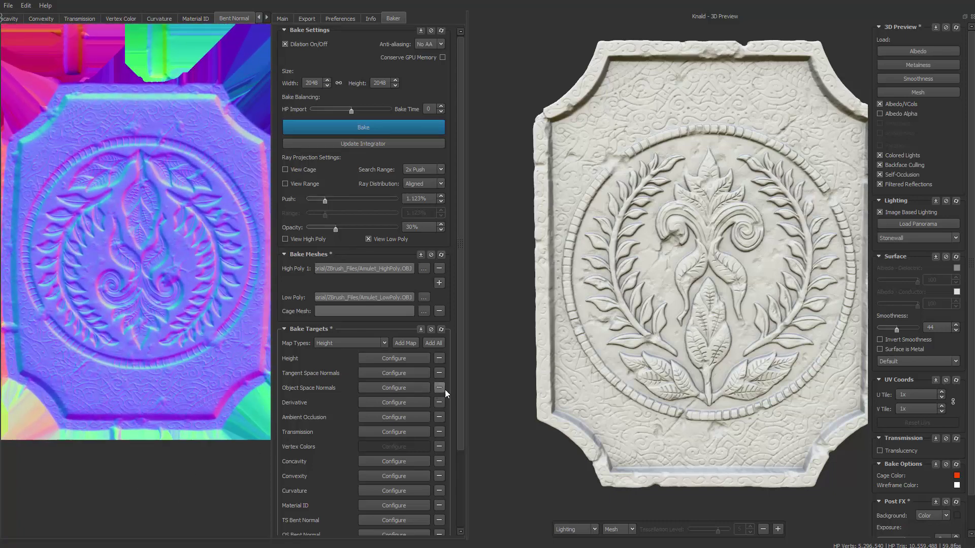
{"action": "left_click_drag", "start_coordinate": [468, 391], "coordinate": [522, 392]}
{"action": "scroll", "coordinate": [263, 494], "scroll_direction": "down", "scroll_amount": 3}
{"action": "scroll", "coordinate": [254, 489], "scroll_direction": "up", "scroll_amount": 3}
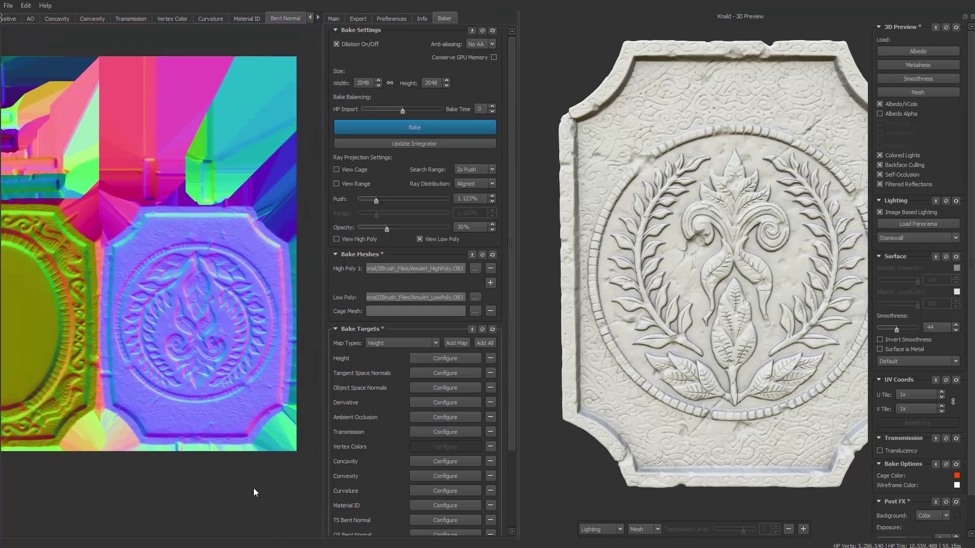
{"action": "scroll", "coordinate": [248, 476], "scroll_direction": "up", "scroll_amount": 2}
{"action": "middle_click_drag", "start_coordinate": [211, 381], "coordinate": [215, 438]}
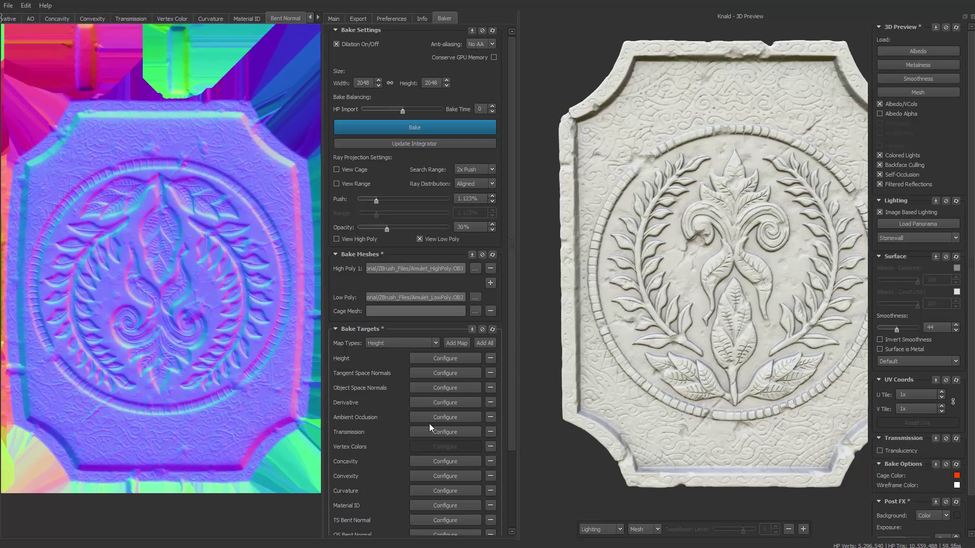
Review the baked height, tangent space normal, object space normal, derivative and ambient occlusion maps one after another in the 2D view.
{"action": "scroll", "coordinate": [510, 344], "scroll_direction": "down", "scroll_amount": 3}
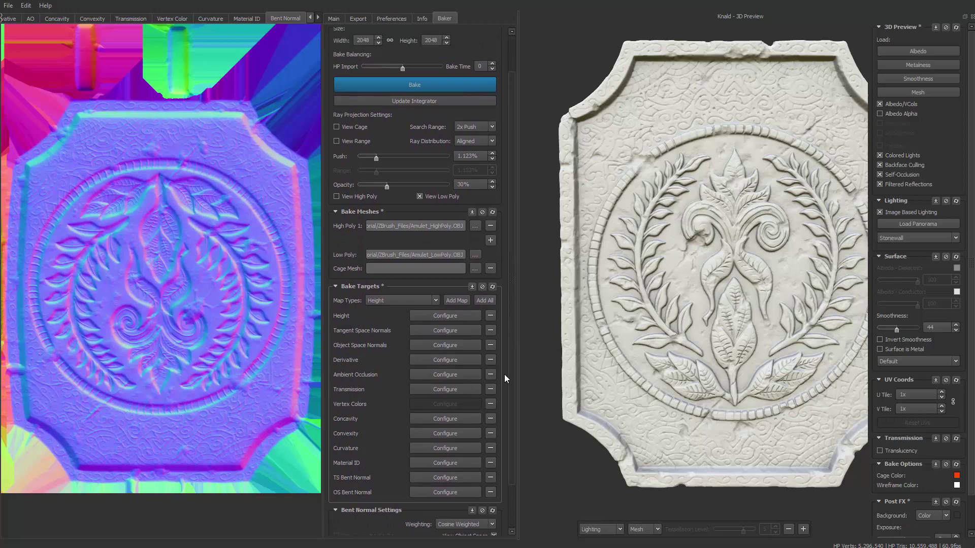
{"action": "left_click", "coordinate": [442, 316]}
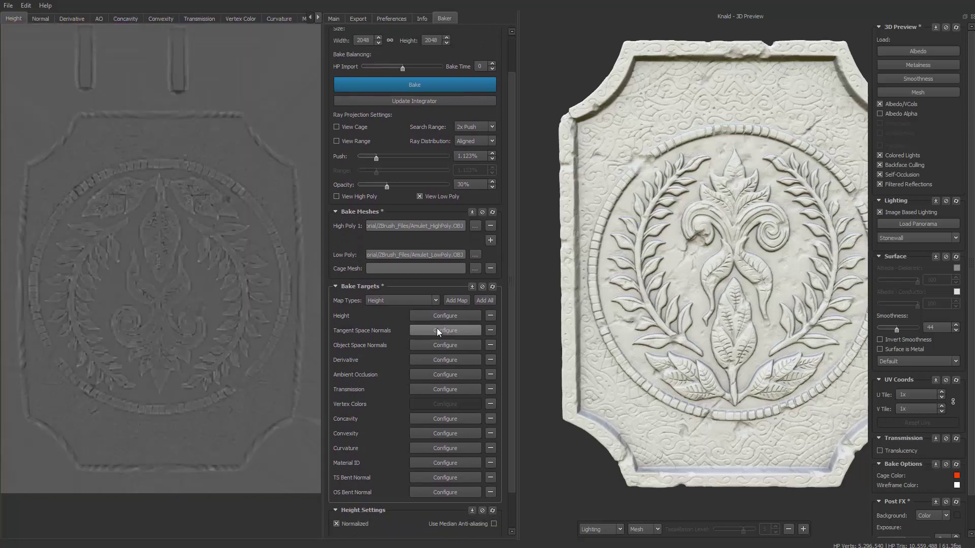
{"action": "left_click", "coordinate": [437, 330]}
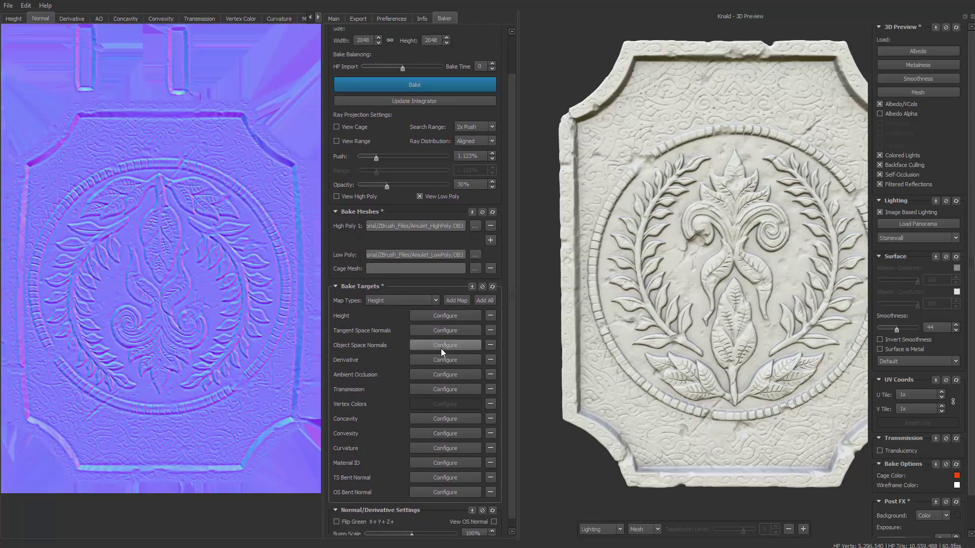
{"action": "left_click", "coordinate": [440, 347]}
{"action": "left_click", "coordinate": [443, 360]}
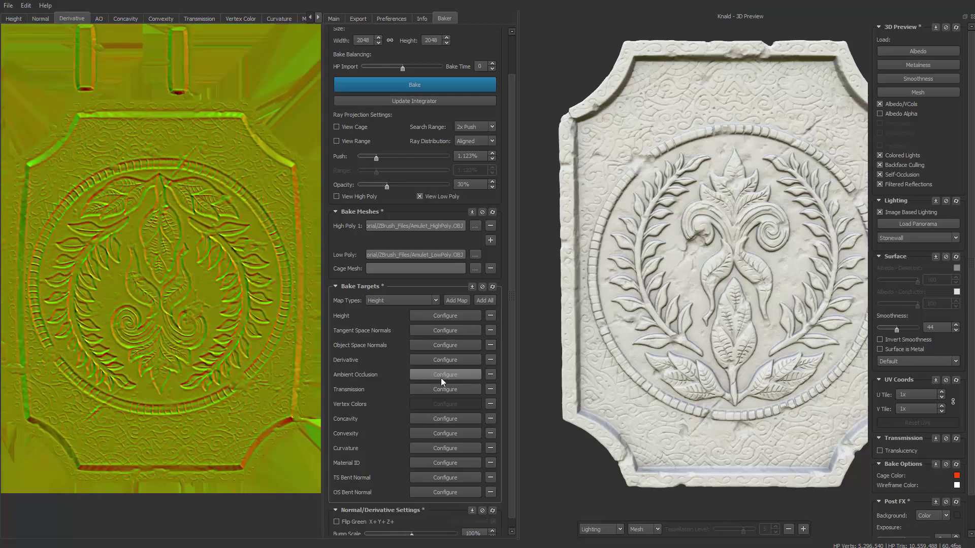
{"action": "left_click", "coordinate": [441, 377]}
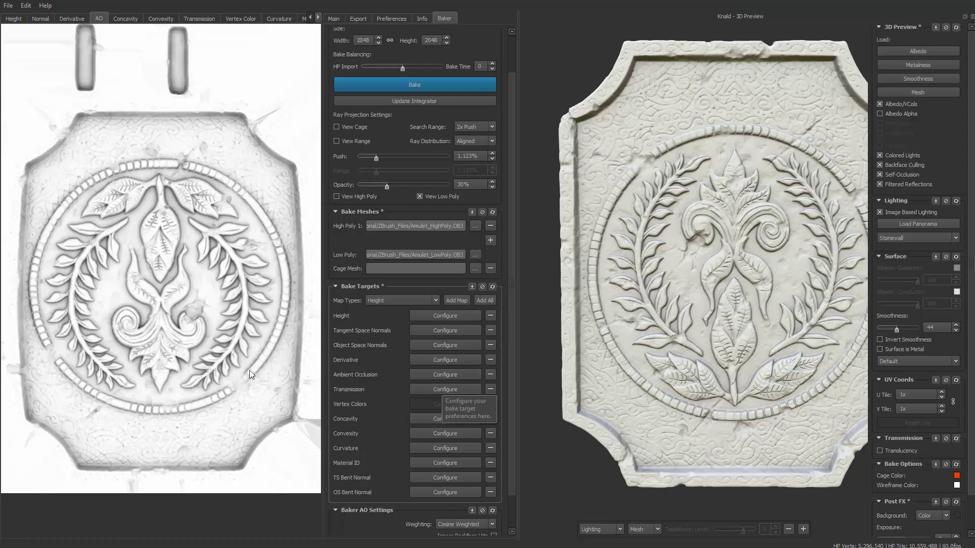
Review the baked concavity, convexity and curvature maps in the 2D view, examining the curvature map closer.
{"action": "left_click", "coordinate": [444, 417]}
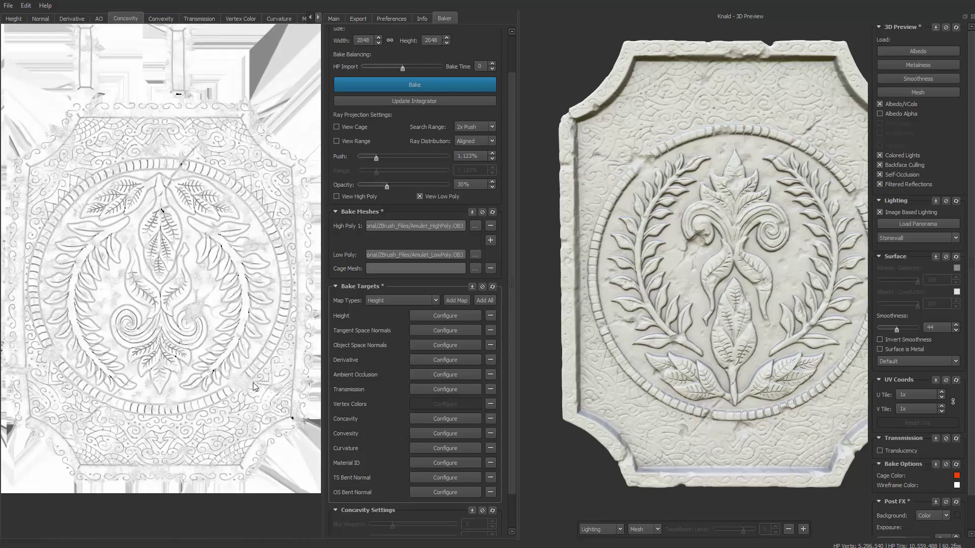
{"action": "left_click", "coordinate": [449, 434]}
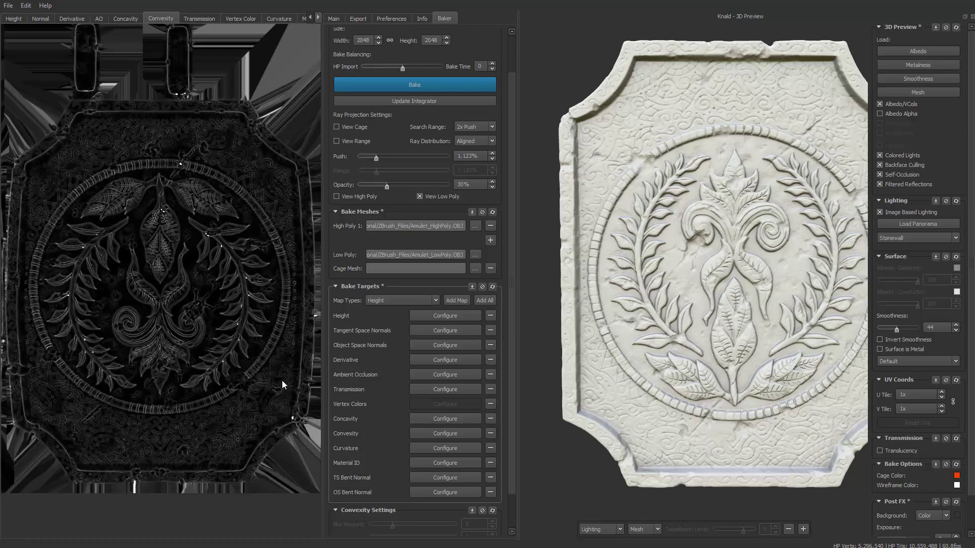
{"action": "left_click", "coordinate": [431, 446]}
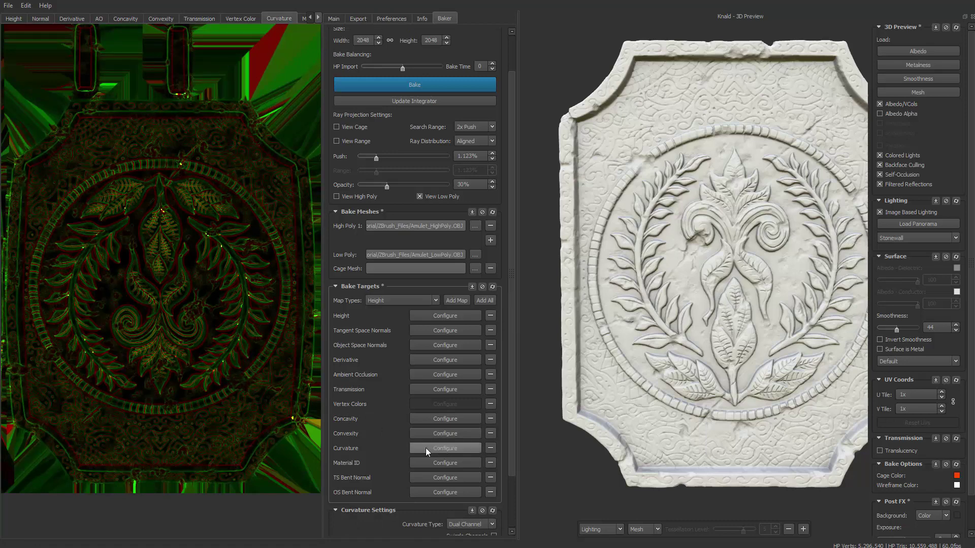
{"action": "scroll", "coordinate": [203, 376], "scroll_direction": "down", "scroll_amount": 1}
{"action": "scroll", "coordinate": [209, 383], "scroll_direction": "up", "scroll_amount": 4}
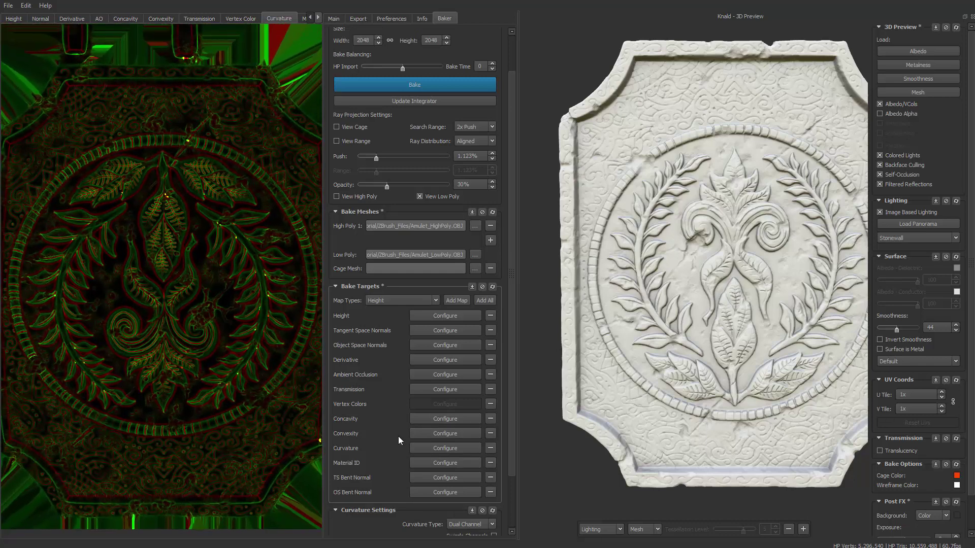
View the material ID map, revisit the curvature and convexity maps, and inspect the ambient occlusion map's lower ornament up close.
{"action": "left_click", "coordinate": [440, 463]}
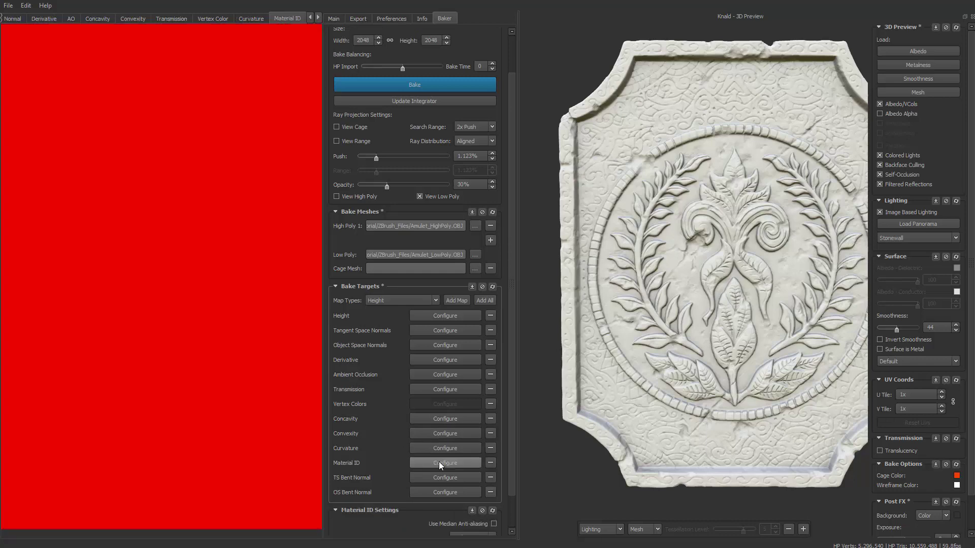
{"action": "left_click", "coordinate": [440, 448]}
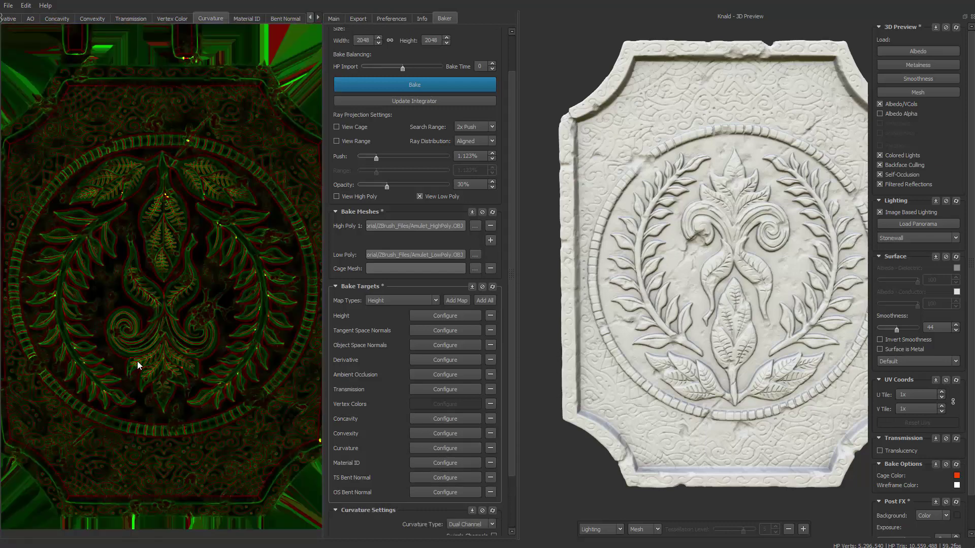
{"action": "left_click", "coordinate": [430, 434]}
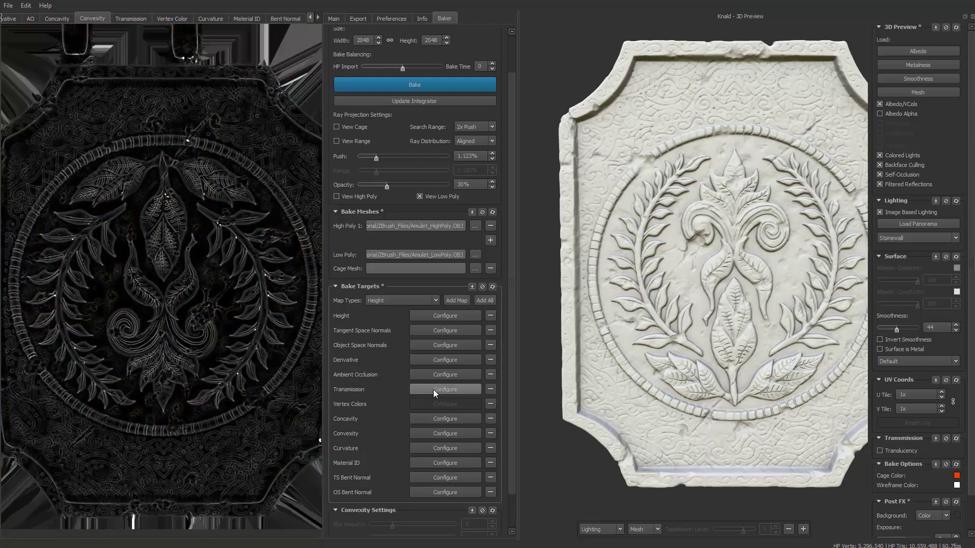
{"action": "left_click", "coordinate": [434, 375]}
{"action": "scroll", "coordinate": [192, 371], "scroll_direction": "up", "scroll_amount": 5}
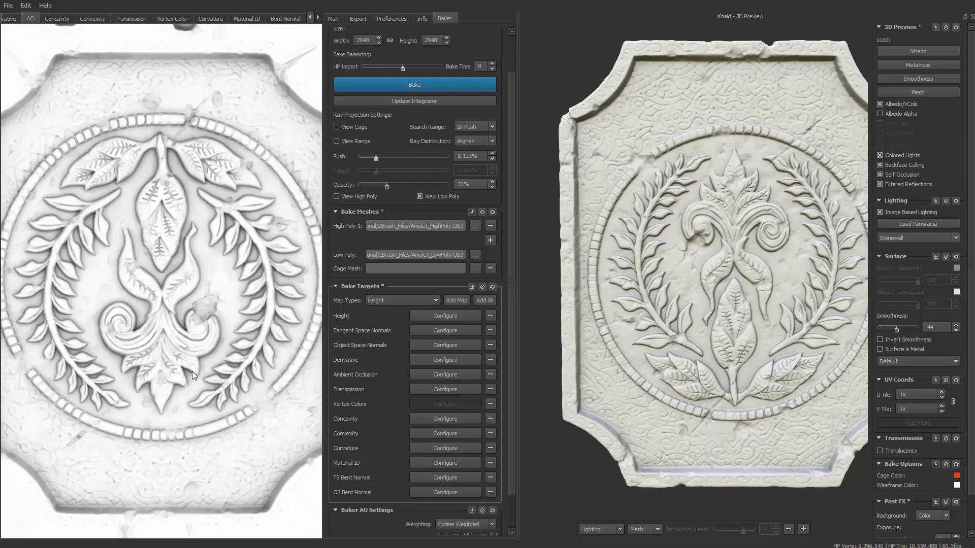
{"action": "left_click_drag", "start_coordinate": [205, 372], "coordinate": [178, 341]}
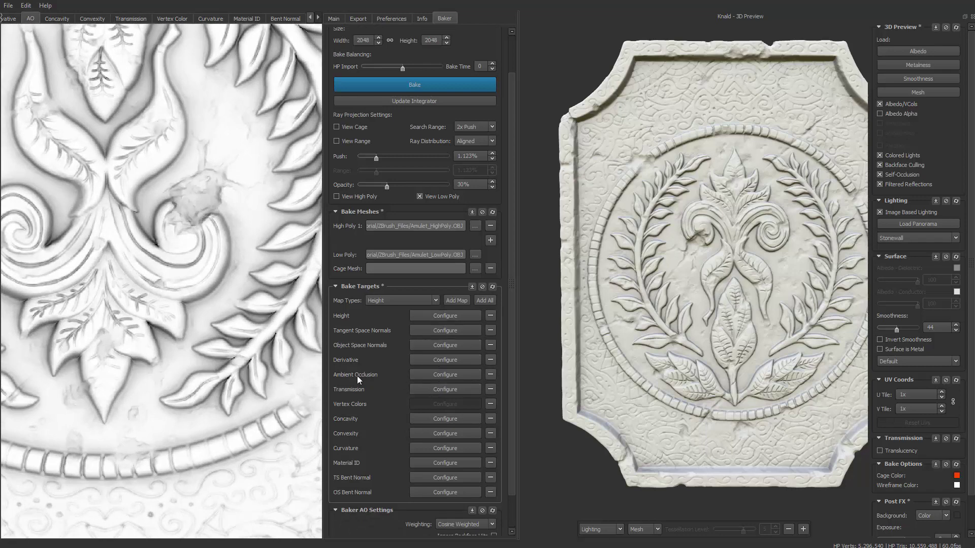
Open the concavity map's settings and set its contrast to 11 and its scale to 549%.
{"action": "left_click_drag", "start_coordinate": [558, 452], "coordinate": [537, 403]}
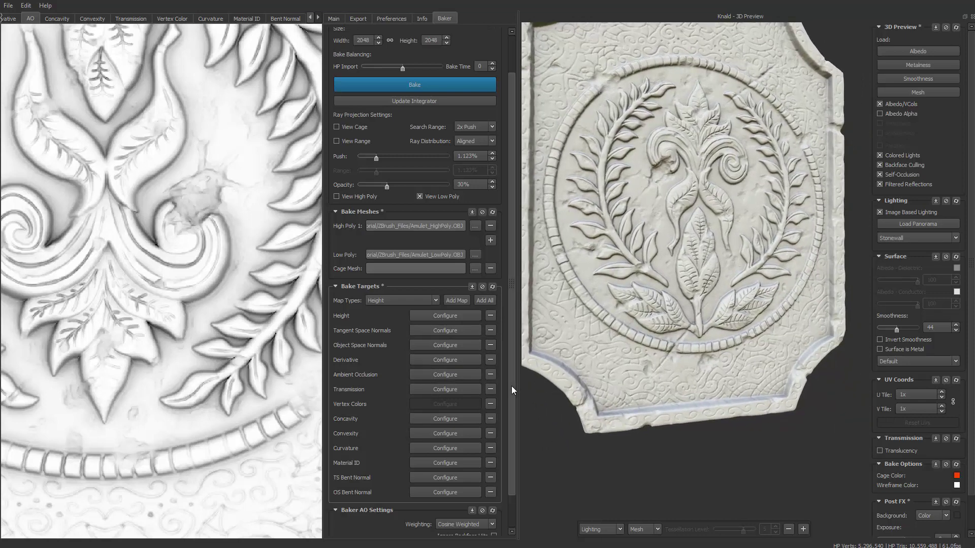
{"action": "scroll", "coordinate": [513, 426], "scroll_direction": "down", "scroll_amount": 1}
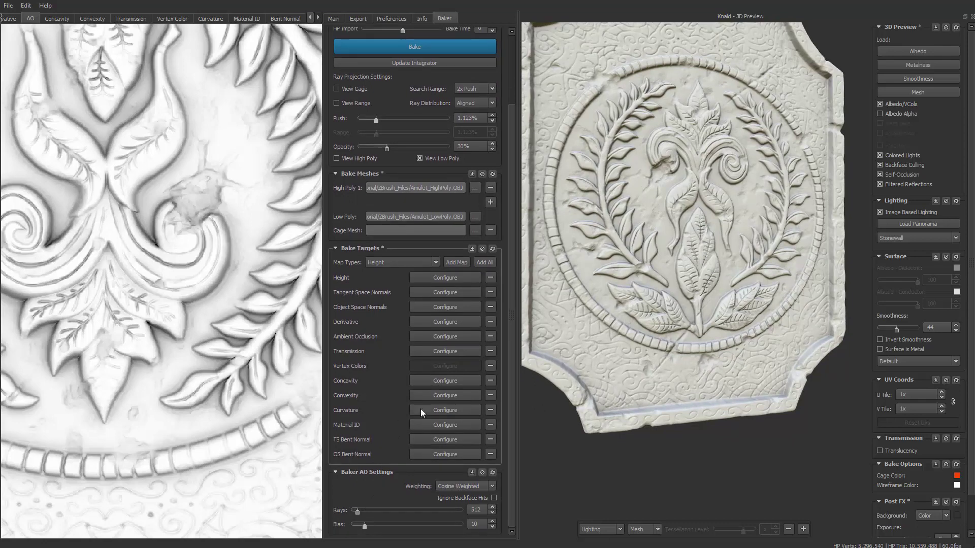
{"action": "left_click", "coordinate": [436, 379]}
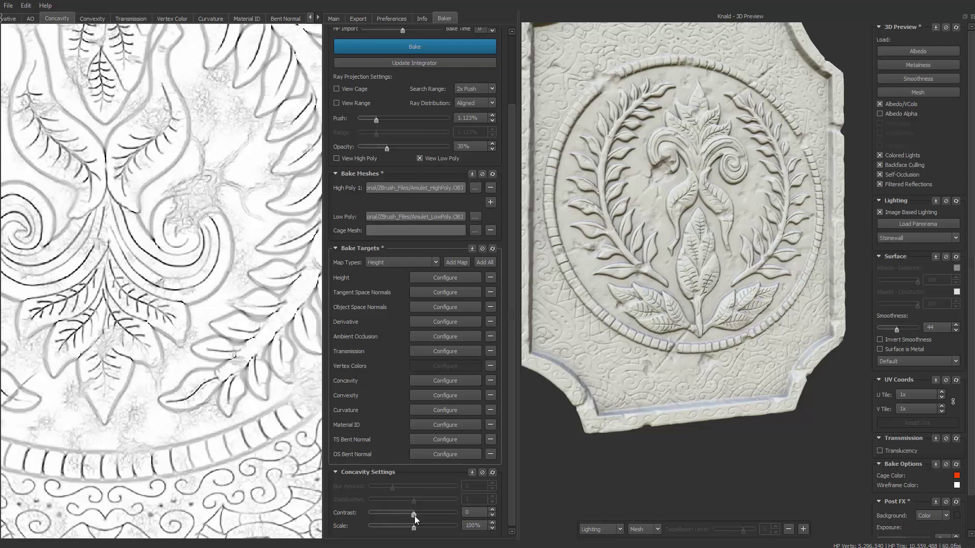
{"action": "left_click_drag", "start_coordinate": [419, 514], "coordinate": [444, 528]}
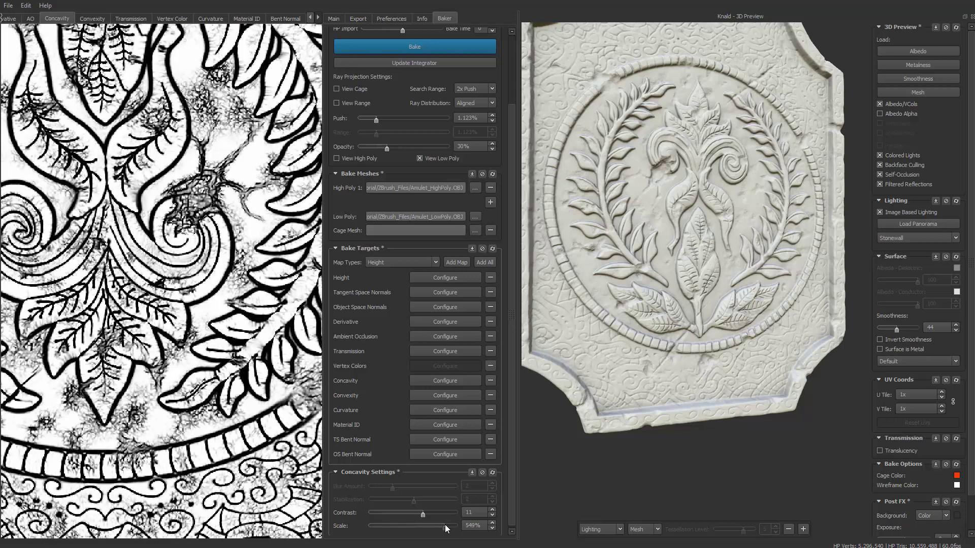
Show the concavity map on the mesh in the 3D preview and set its contrast to -5 and scale to 630%.
{"action": "left_click", "coordinate": [620, 529]}
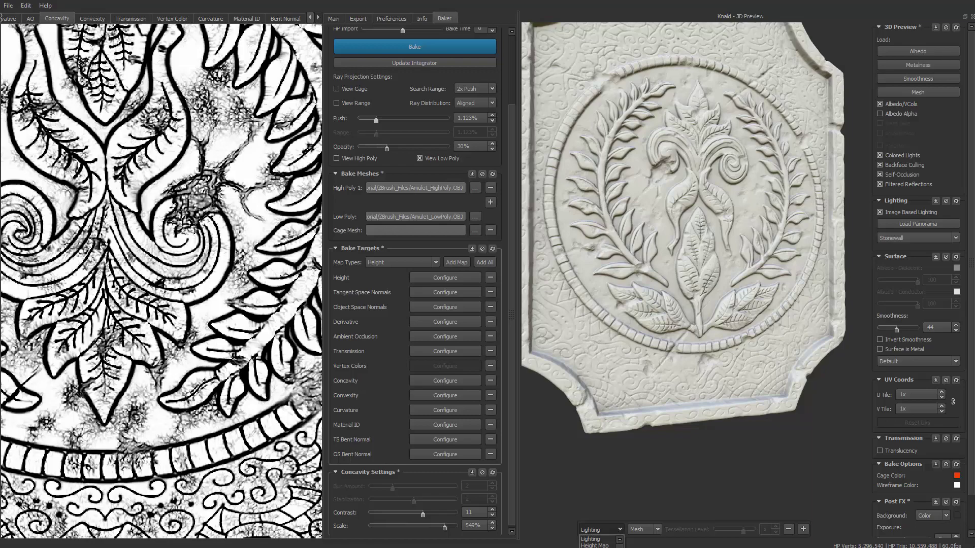
{"action": "left_click", "coordinate": [604, 547]}
{"action": "left_click_drag", "start_coordinate": [617, 484], "coordinate": [637, 485]}
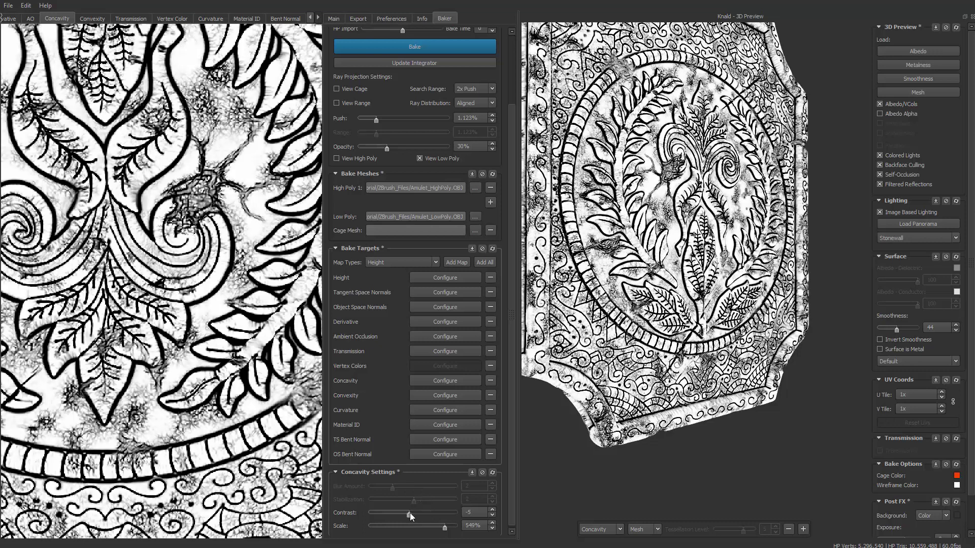
{"action": "left_click_drag", "start_coordinate": [446, 527], "coordinate": [449, 528]}
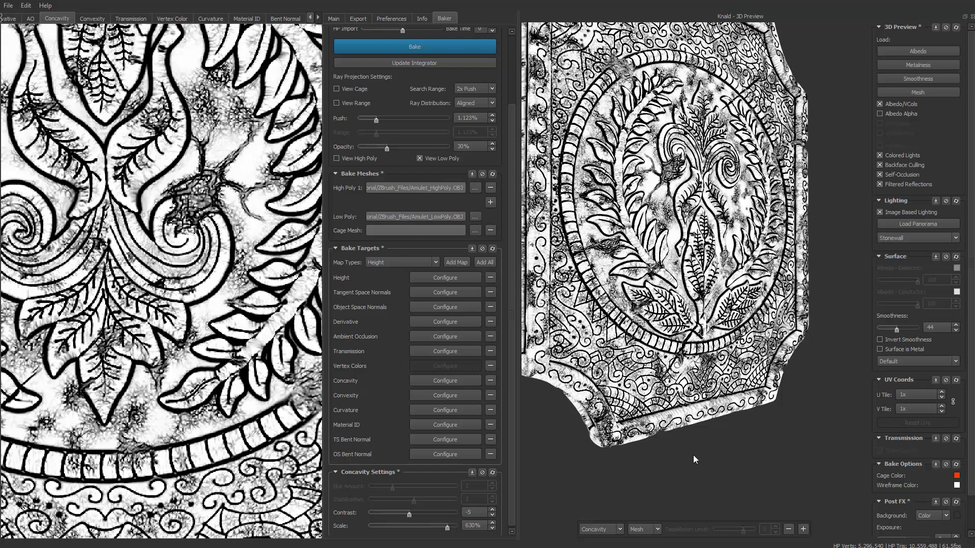
{"action": "left_click_drag", "start_coordinate": [692, 455], "coordinate": [647, 445]}
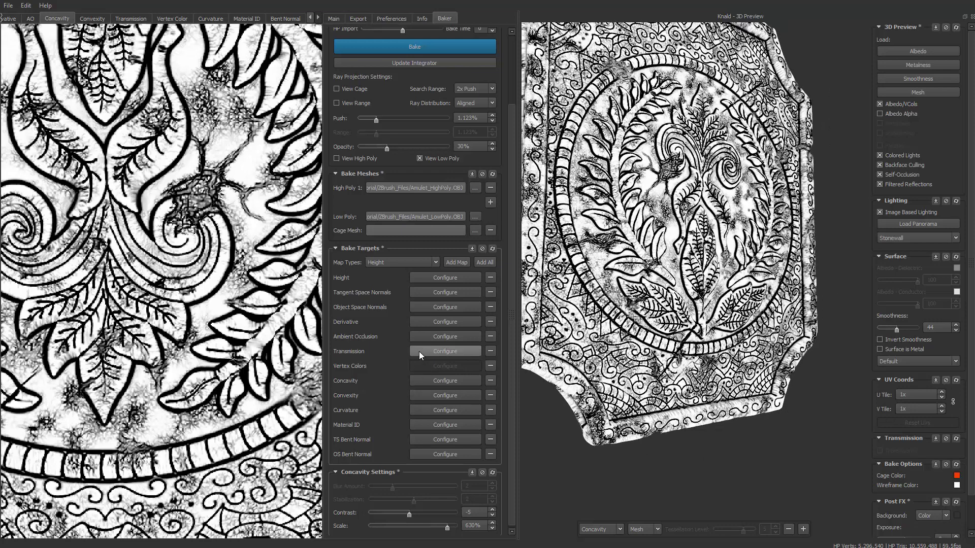
Show the ambient occlusion map in the 2D view and on the 3D mesh, framing the central leaves up close.
{"action": "left_click", "coordinate": [433, 336]}
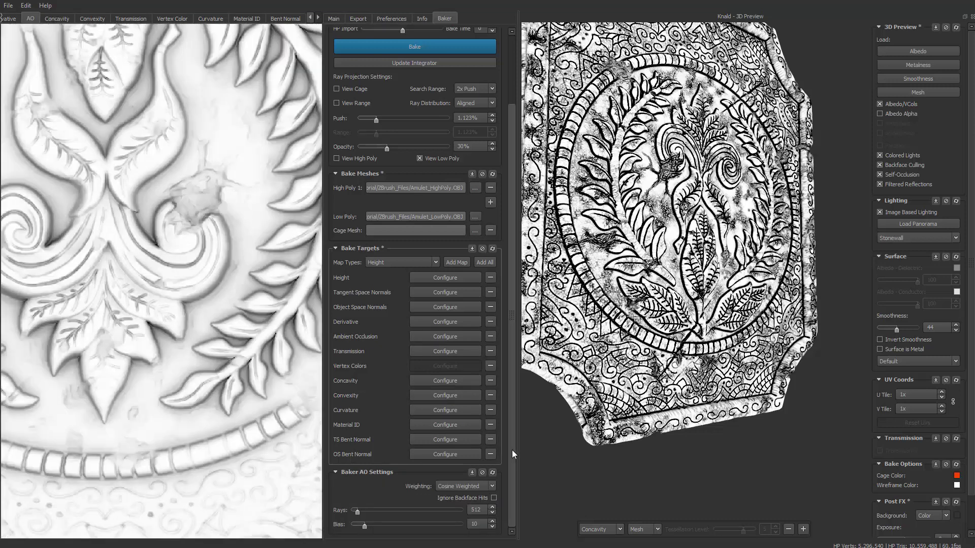
{"action": "left_click", "coordinate": [619, 529]}
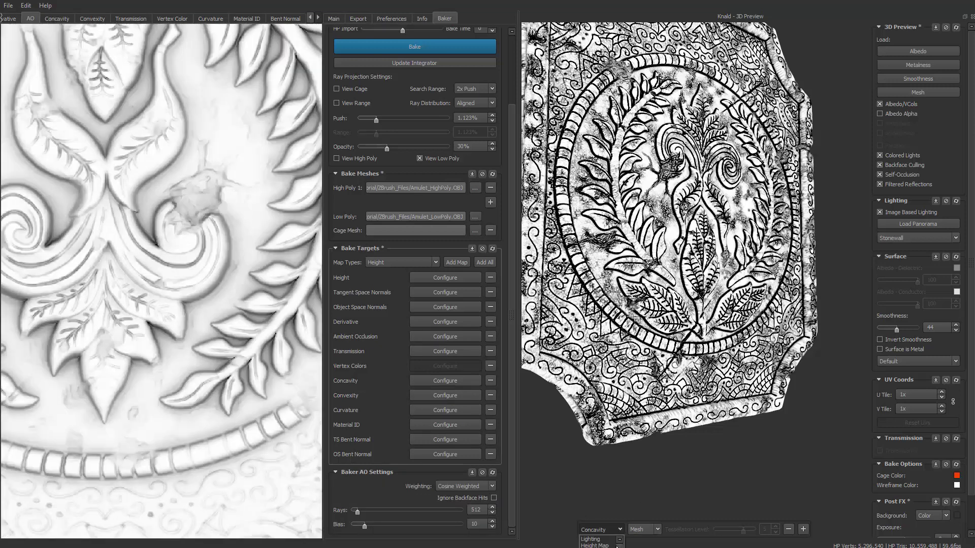
{"action": "left_click", "coordinate": [604, 547]}
{"action": "left_click_drag", "start_coordinate": [613, 477], "coordinate": [671, 473]}
{"action": "middle_click_drag", "start_coordinate": [642, 380], "coordinate": [678, 399]}
{"action": "scroll", "coordinate": [679, 400], "scroll_direction": "up", "scroll_amount": 5}
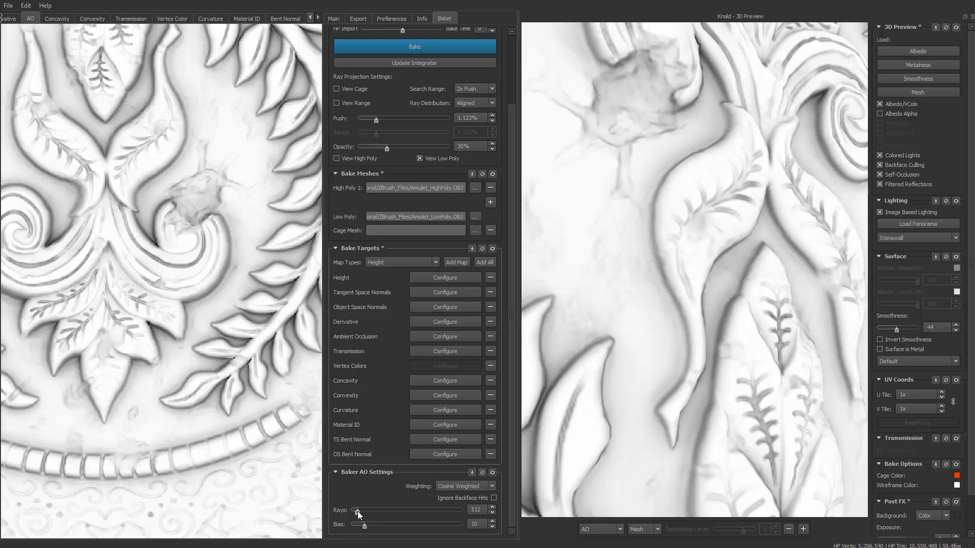
Set the ambient occlusion rays to 1592 and bias to 25, and check the recalculated map across the whole amulet.
{"action": "left_click_drag", "start_coordinate": [357, 511], "coordinate": [373, 510]}
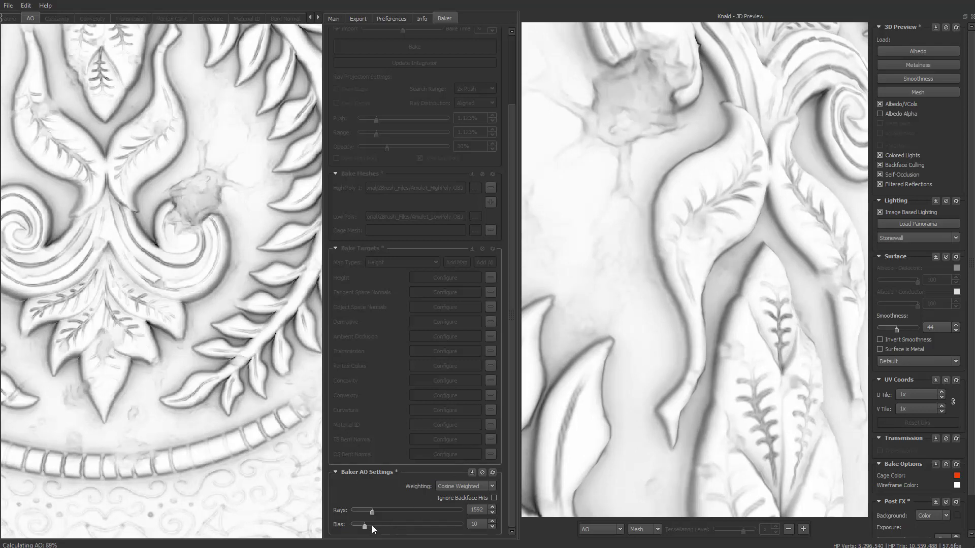
{"action": "left_click_drag", "start_coordinate": [366, 526], "coordinate": [382, 526]}
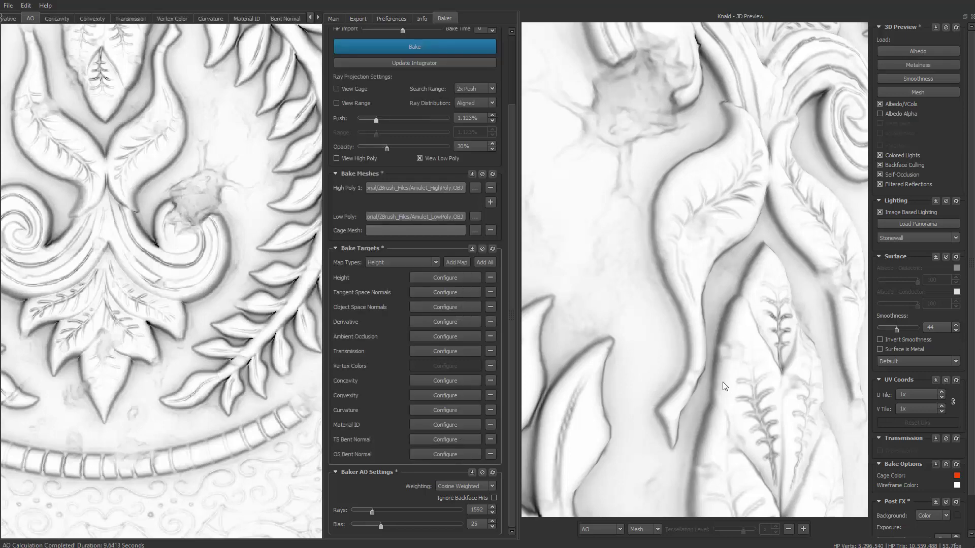
{"action": "scroll", "coordinate": [687, 429], "scroll_direction": "down", "scroll_amount": 3}
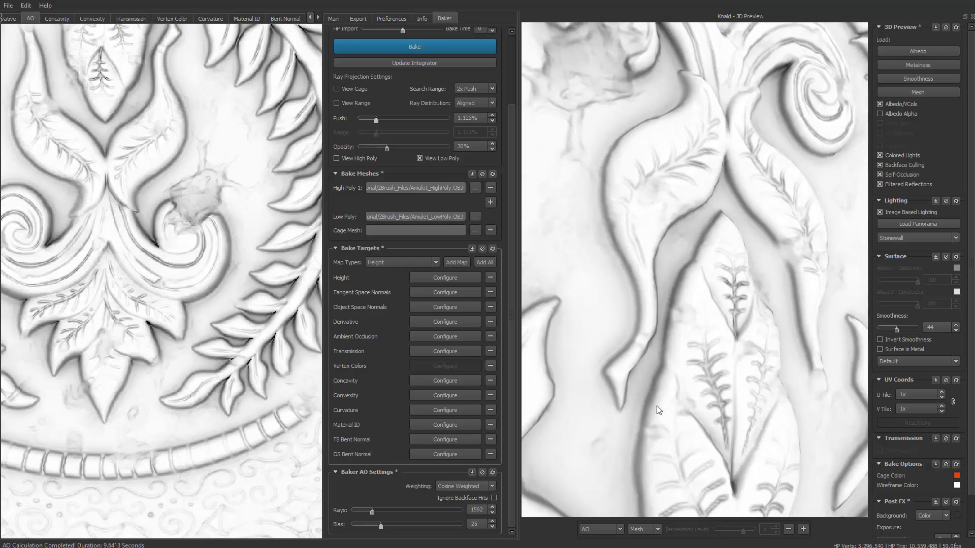
{"action": "scroll", "coordinate": [675, 401], "scroll_direction": "down", "scroll_amount": 6}
{"action": "middle_click_drag", "start_coordinate": [686, 361], "coordinate": [691, 405]}
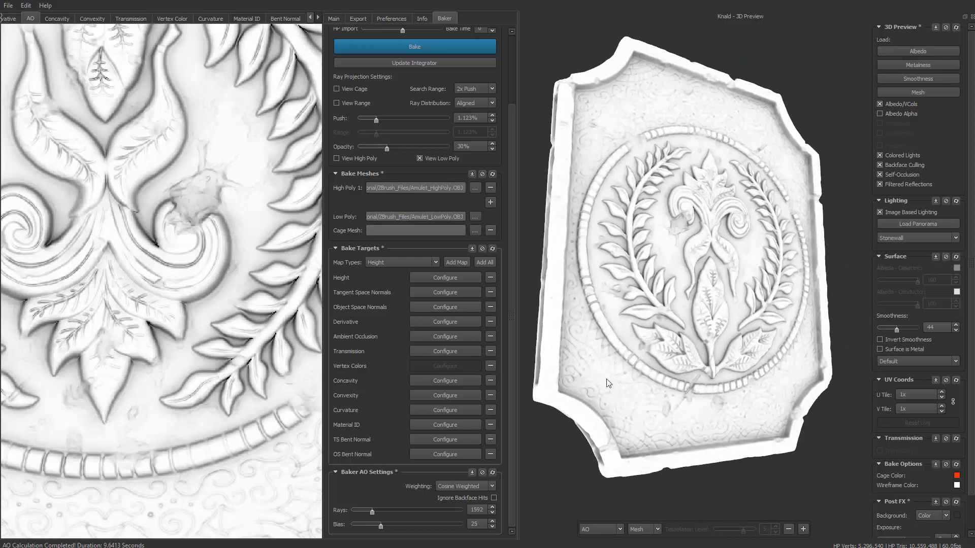
{"action": "left_click_drag", "start_coordinate": [697, 480], "coordinate": [720, 492]}
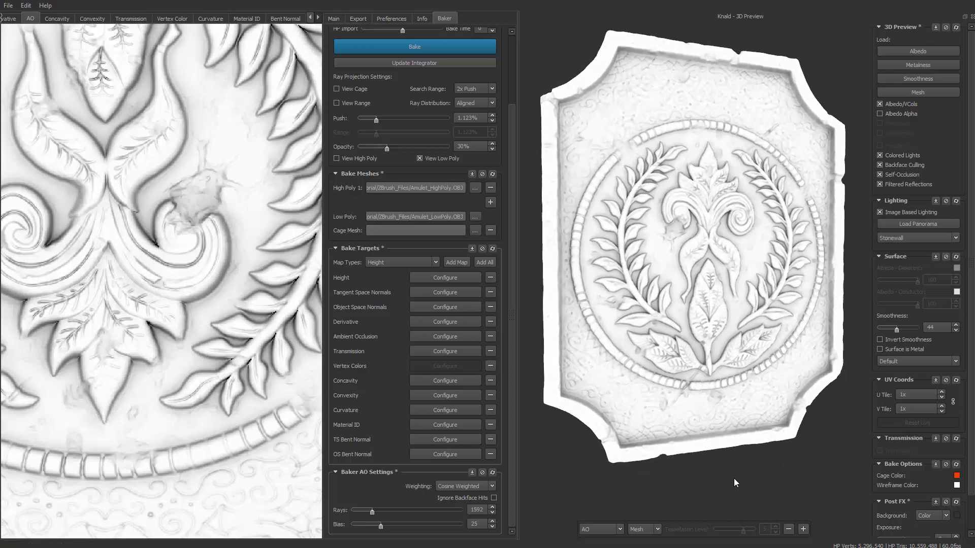
Remove all bake targets from the list except vertex colors, concavity and convexity.
{"action": "mouse_move", "coordinate": [624, 451]}
{"action": "left_mouse_down"}
{"action": "mouse_move", "coordinate": [804, 450]}
{"action": "mouse_move", "coordinate": [607, 449]}
{"action": "mouse_move", "coordinate": [635, 443]}
{"action": "left_mouse_up"}
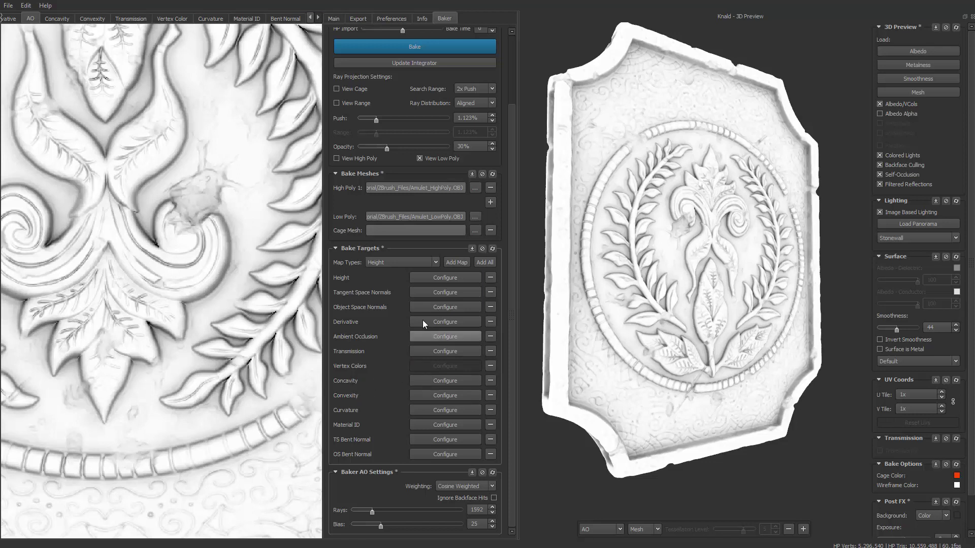
{"action": "left_click", "coordinate": [491, 278]}
{"action": "left_click", "coordinate": [491, 294]}
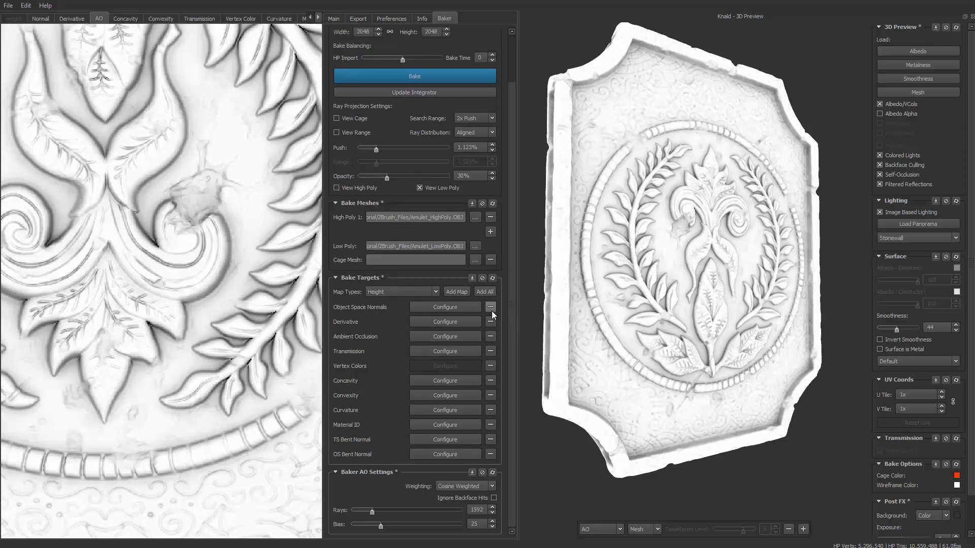
{"action": "left_click", "coordinate": [491, 308]}
{"action": "left_click", "coordinate": [490, 322]}
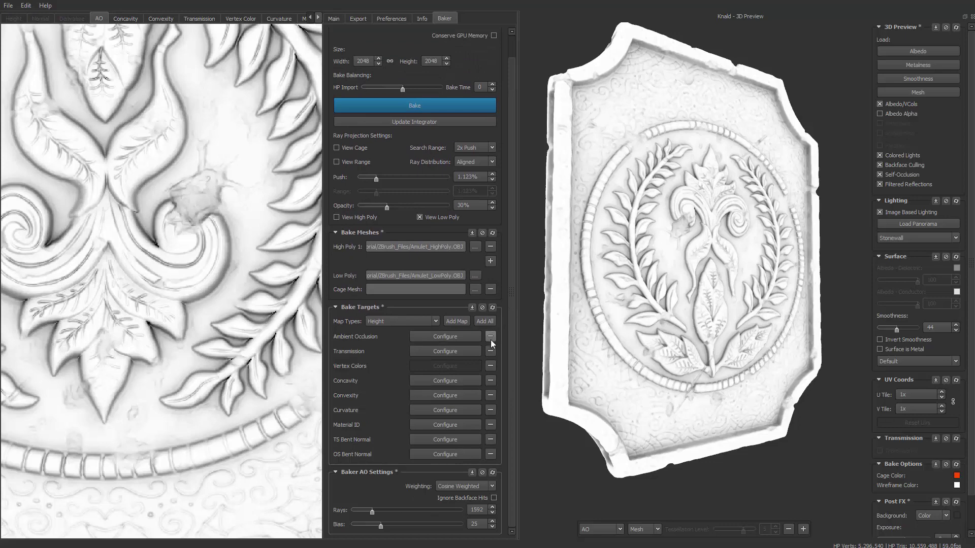
{"action": "left_click", "coordinate": [490, 339]}
{"action": "left_click", "coordinate": [491, 353]}
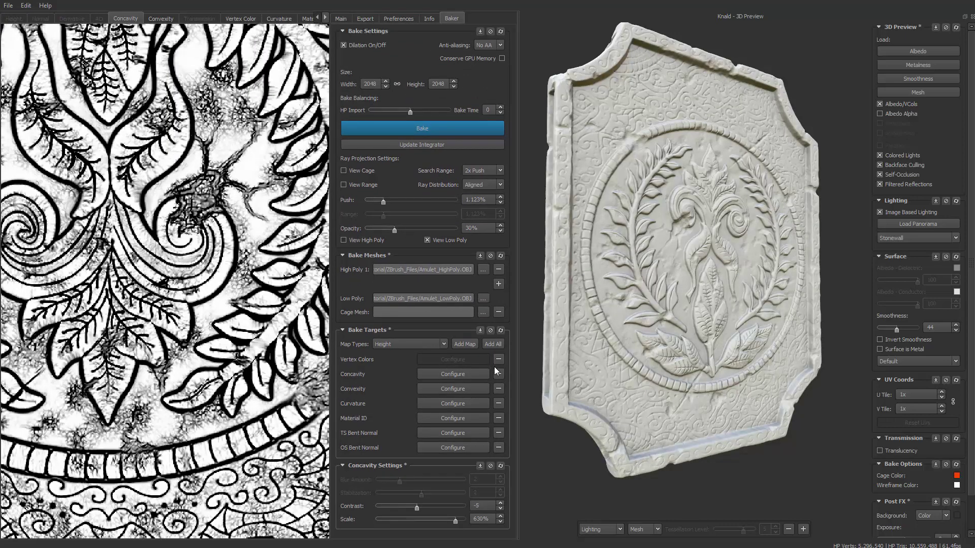
{"action": "left_click", "coordinate": [499, 403]}
{"action": "left_click", "coordinate": [499, 403]}
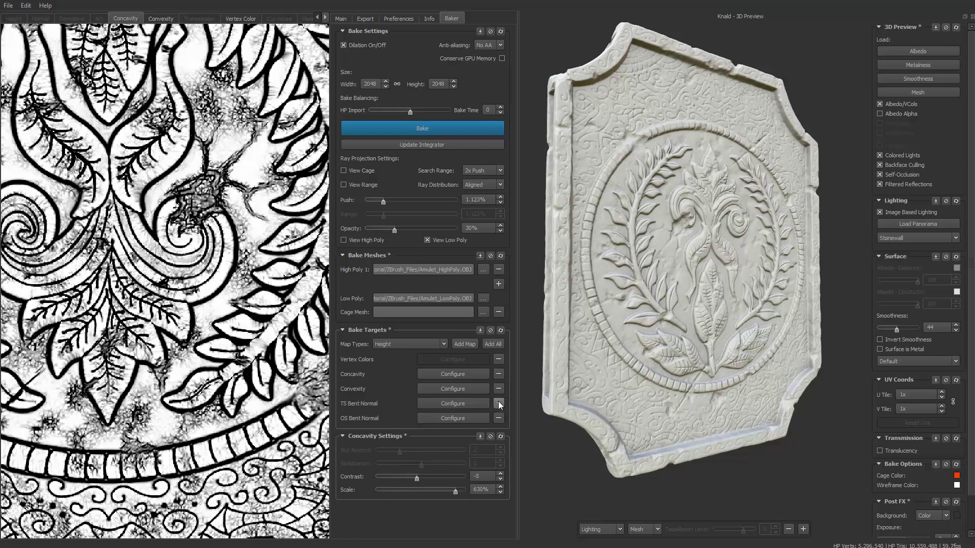
{"action": "left_click", "coordinate": [498, 403]}
{"action": "left_click", "coordinate": [499, 403]}
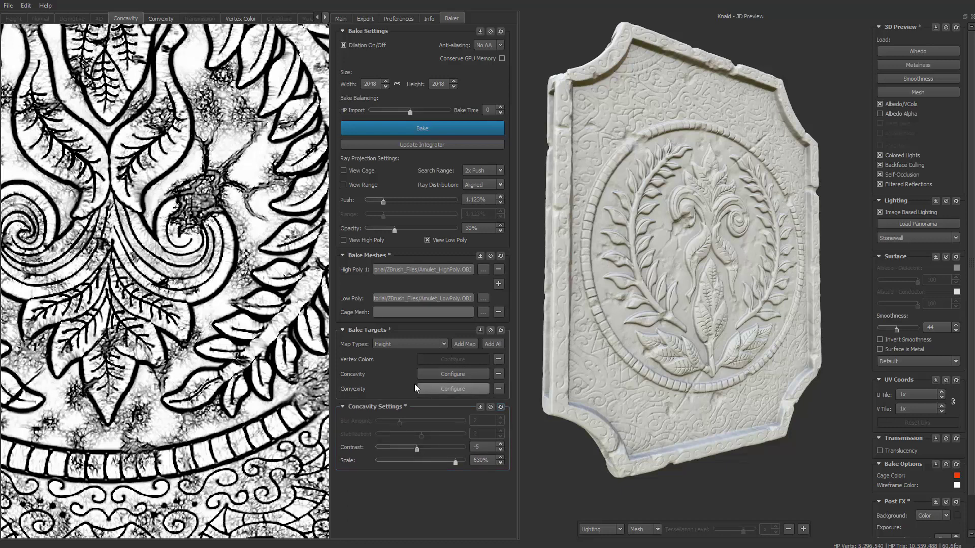
Open the convexity map's settings and show the convexity map on the mesh in the 3D preview.
{"action": "left_click", "coordinate": [443, 389]}
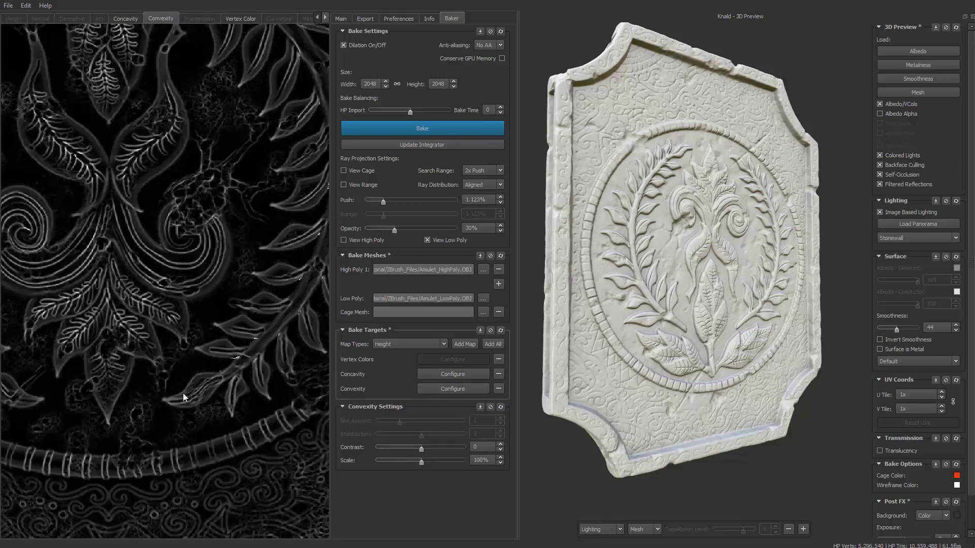
{"action": "left_click", "coordinate": [618, 529]}
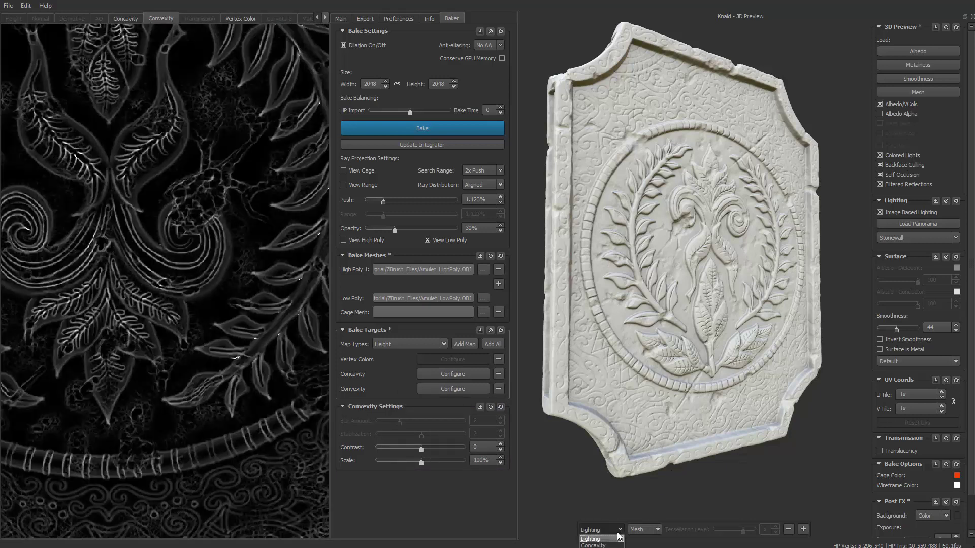
{"action": "left_click", "coordinate": [595, 547]}
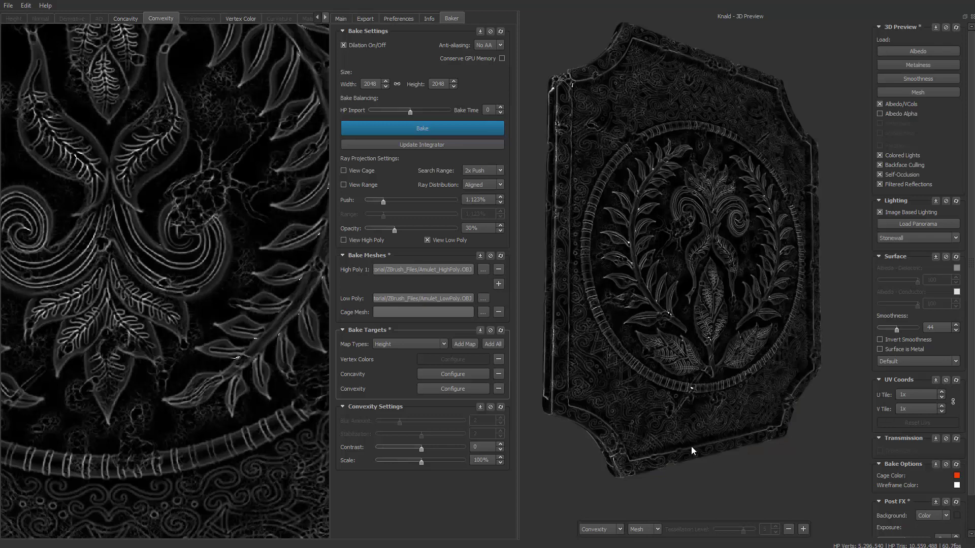
Check the convexity map on the amulet's sides and back, and set its scale to 138% and contrast to 15.
{"action": "left_click_drag", "start_coordinate": [692, 450], "coordinate": [661, 433]}
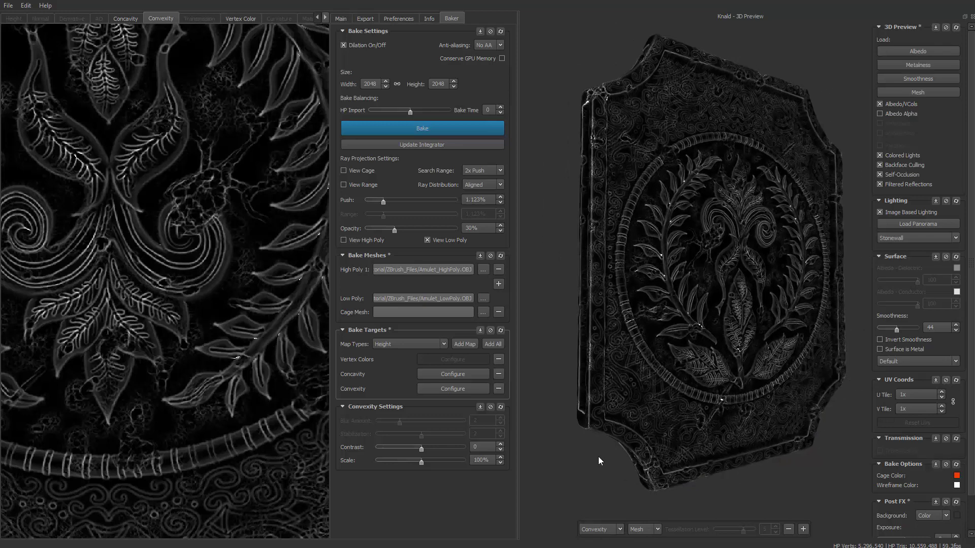
{"action": "left_click_drag", "start_coordinate": [598, 457], "coordinate": [620, 438]}
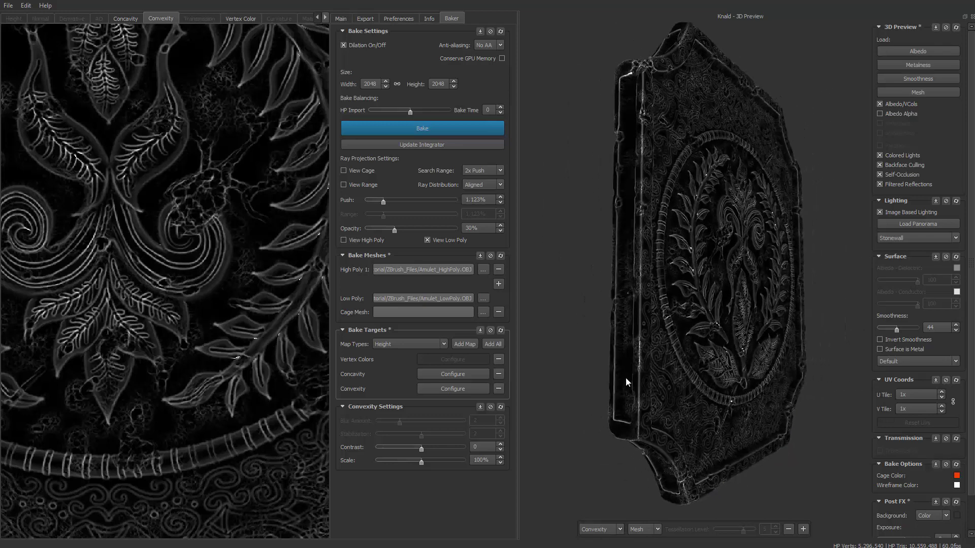
{"action": "left_click_drag", "start_coordinate": [592, 355], "coordinate": [629, 319]}
{"action": "scroll", "coordinate": [554, 300], "scroll_direction": "up", "scroll_amount": 3}
{"action": "left_click_drag", "start_coordinate": [814, 366], "coordinate": [755, 276]}
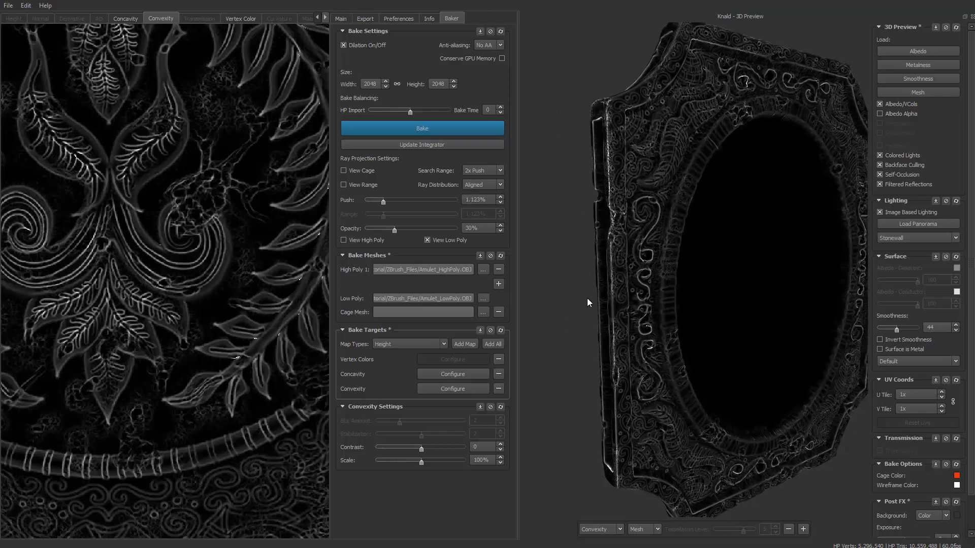
{"action": "left_click_drag", "start_coordinate": [586, 298], "coordinate": [553, 293]}
{"action": "left_click_drag", "start_coordinate": [599, 258], "coordinate": [565, 156]}
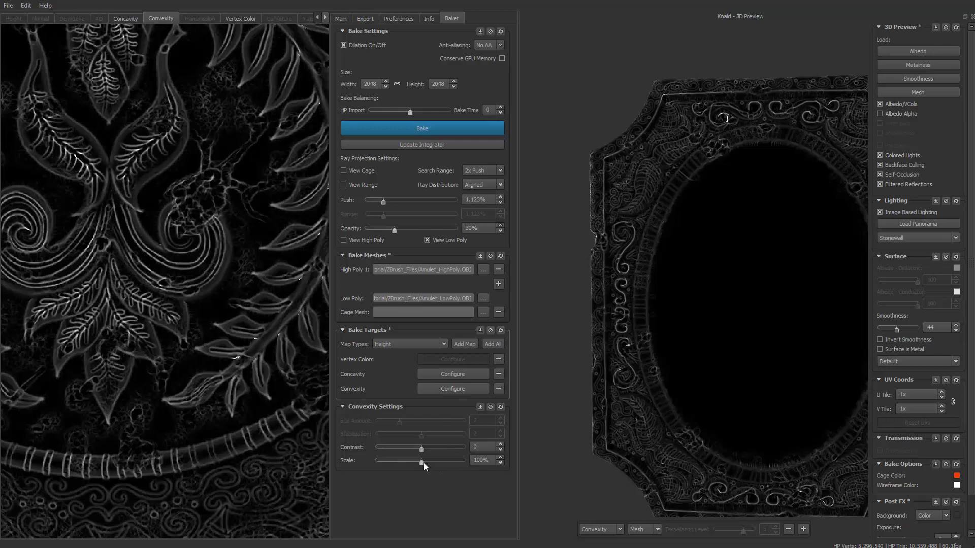
{"action": "left_click_drag", "start_coordinate": [422, 461], "coordinate": [434, 449]}
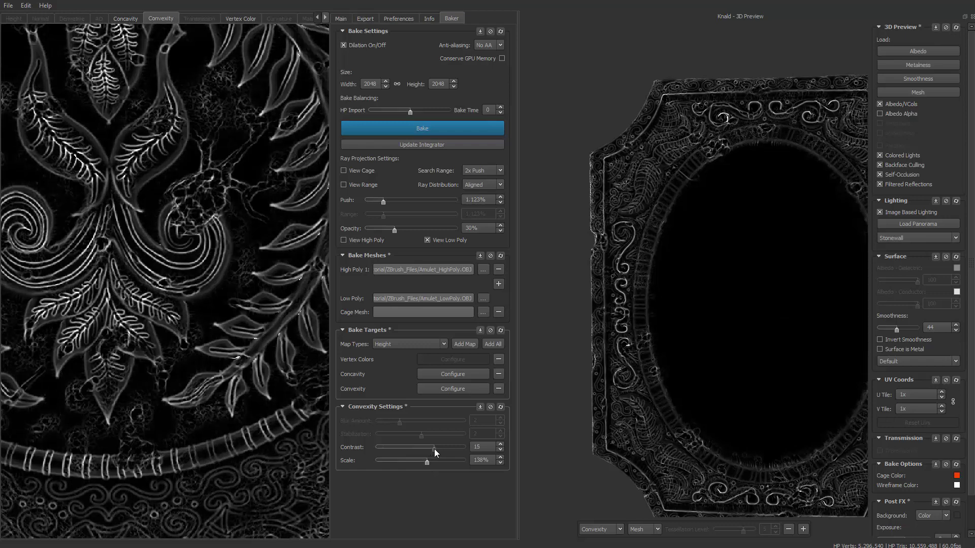
Examine the adjusted convexity map up close on the amulet's front and across the full 2D texture.
{"action": "left_click_drag", "start_coordinate": [598, 303], "coordinate": [703, 282]}
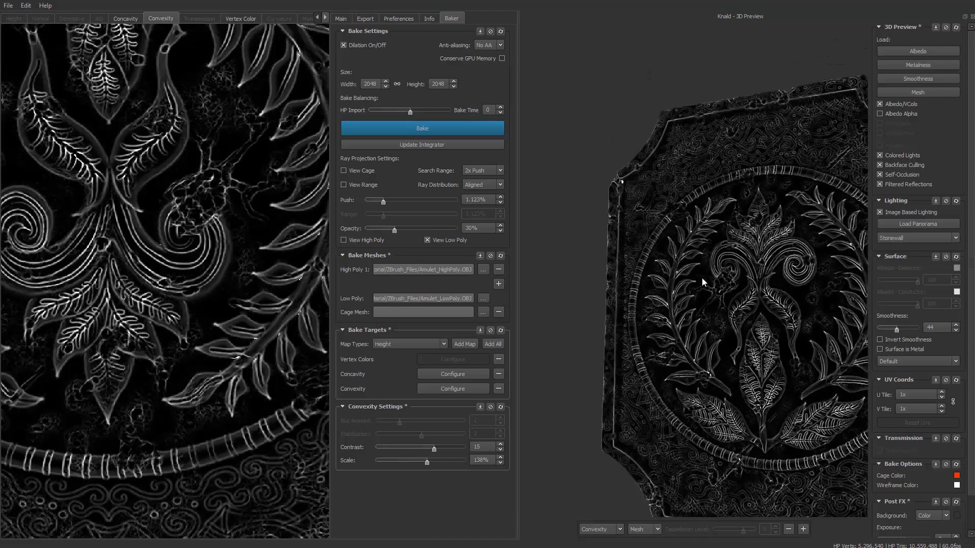
{"action": "left_click_drag", "start_coordinate": [644, 223], "coordinate": [614, 220]}
{"action": "right_click_drag", "start_coordinate": [614, 219], "coordinate": [587, 178]}
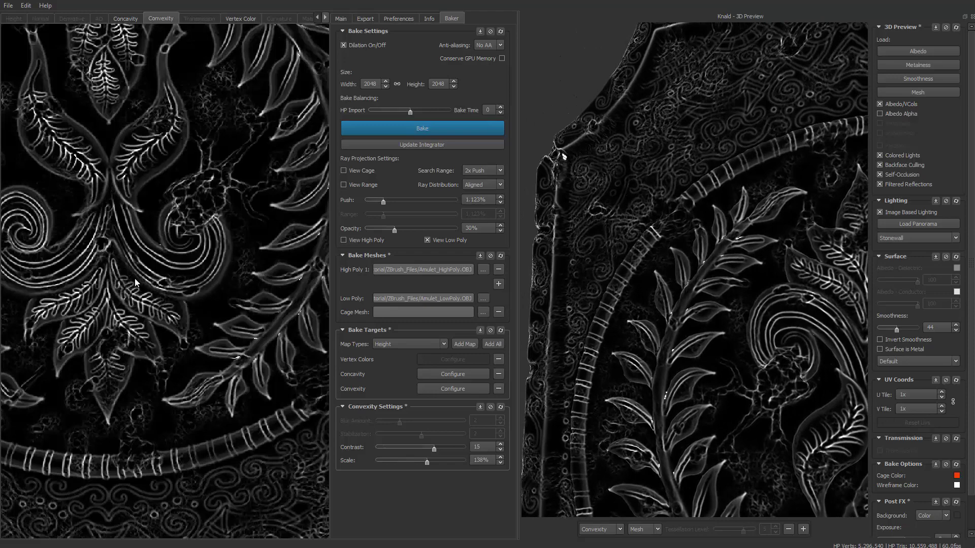
{"action": "left_click_drag", "start_coordinate": [106, 281], "coordinate": [265, 385]}
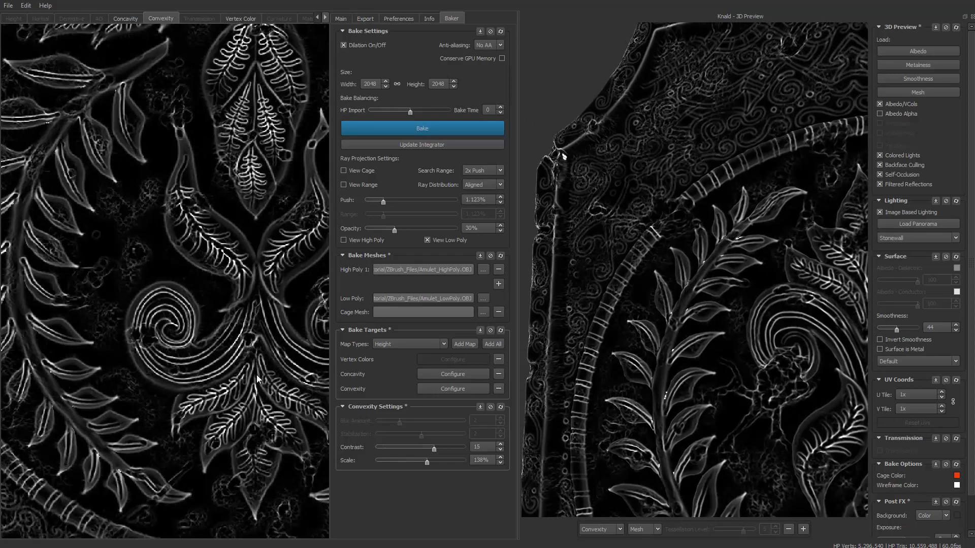
{"action": "right_click_drag", "start_coordinate": [183, 352], "coordinate": [198, 388]}
{"action": "left_click_drag", "start_coordinate": [237, 406], "coordinate": [140, 364]}
{"action": "right_click_drag", "start_coordinate": [218, 422], "coordinate": [212, 315]}
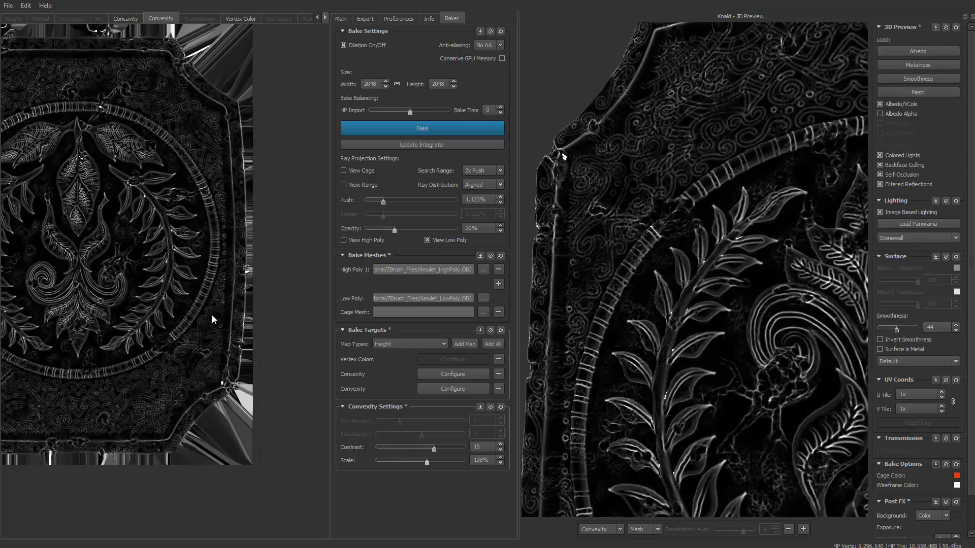
{"action": "left_click_drag", "start_coordinate": [212, 315], "coordinate": [293, 346]}
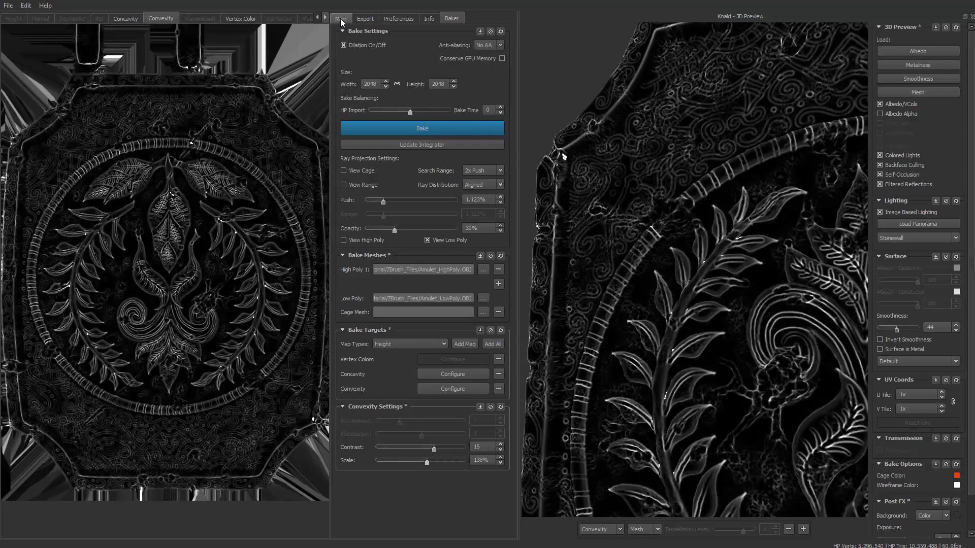
Set the export path to the Masks folder inside Images_TextureMaps_PSDs.
{"action": "left_click", "coordinate": [362, 20]}
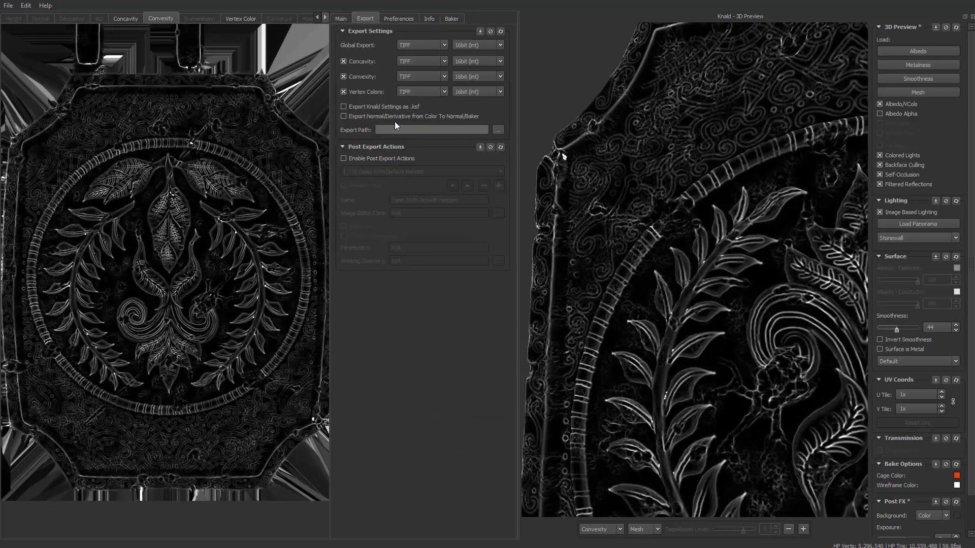
{"action": "left_click", "coordinate": [498, 130]}
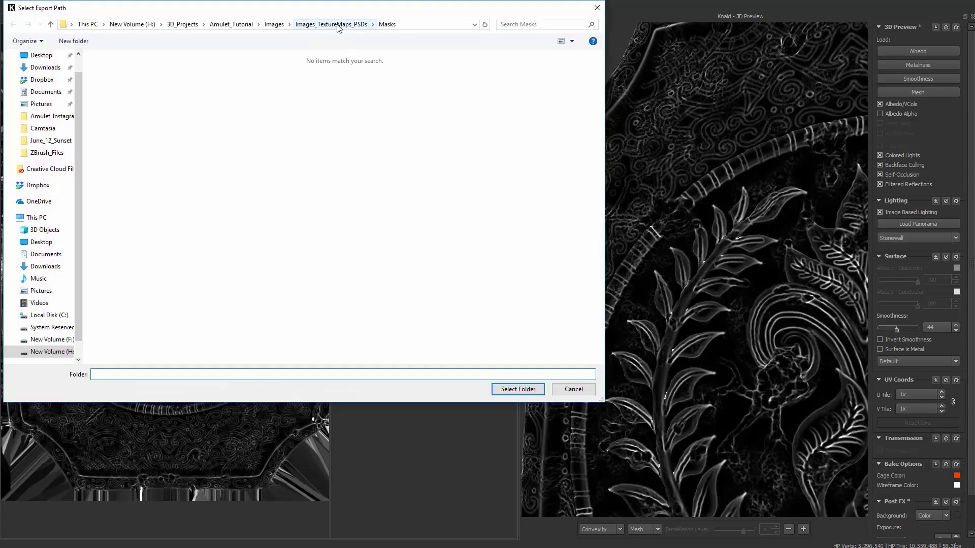
{"action": "left_click_drag", "start_coordinate": [350, 9], "coordinate": [449, 43]}
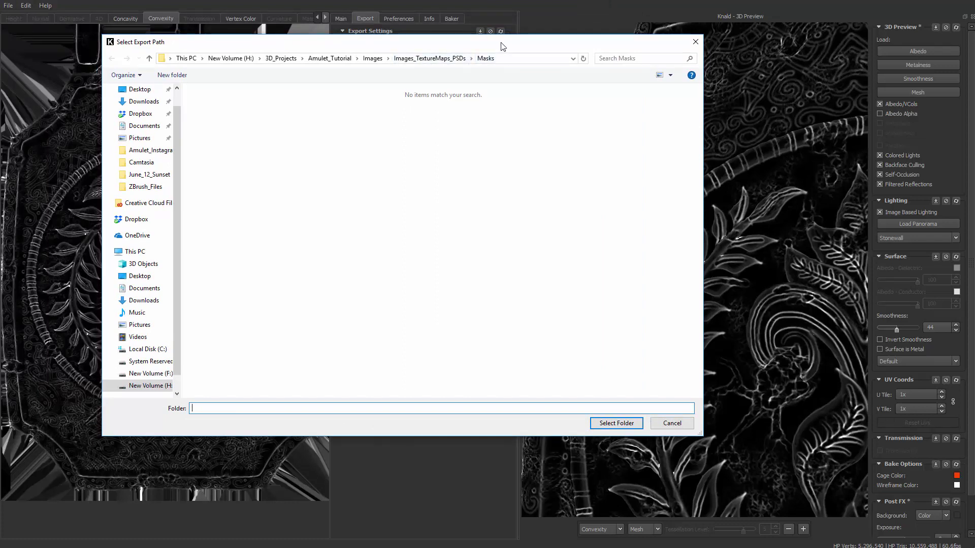
{"action": "left_click_drag", "start_coordinate": [501, 43], "coordinate": [505, 46]}
{"action": "left_click", "coordinate": [447, 62]}
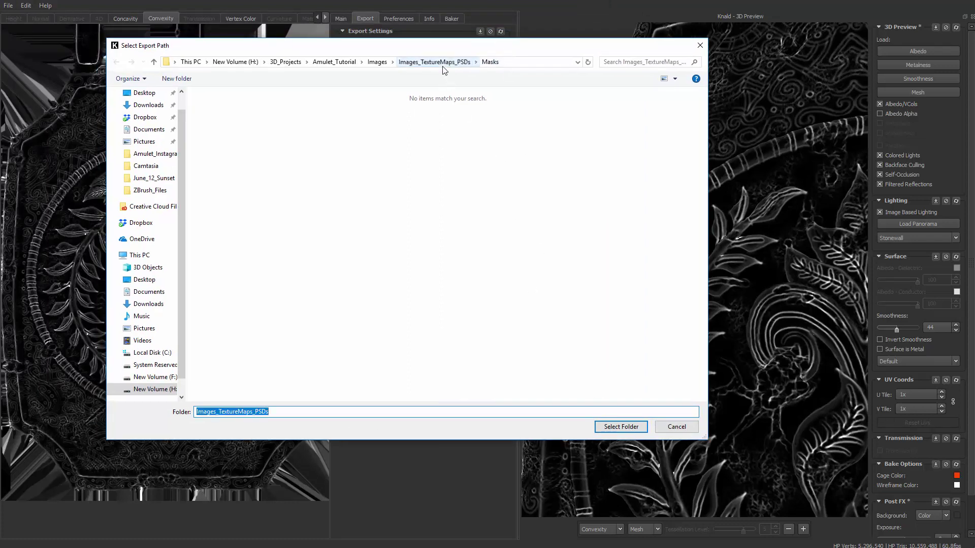
{"action": "left_click", "coordinate": [619, 427]}
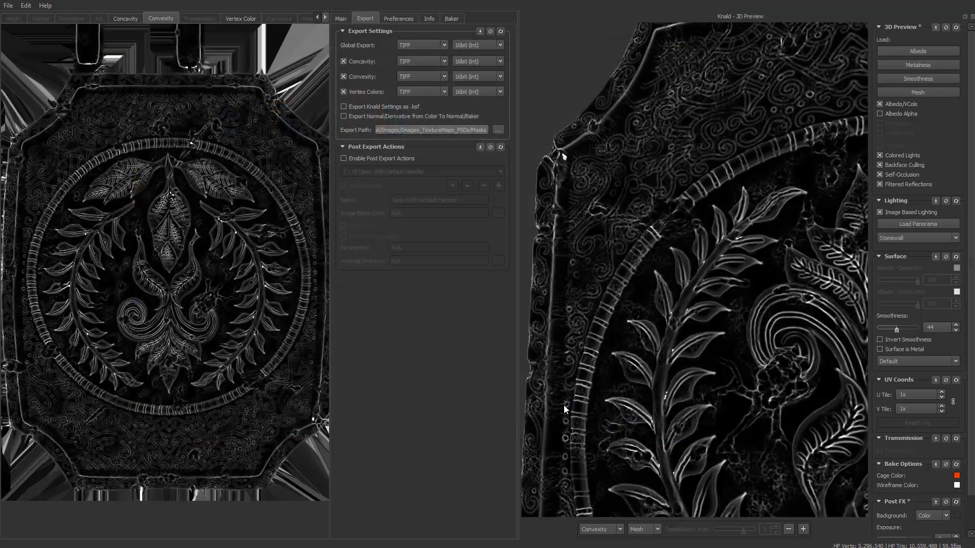
Name the export Knald_Amulet_ and export the remaining maps.
{"action": "left_click", "coordinate": [345, 20]}
{"action": "left_click_drag", "start_coordinate": [400, 80], "coordinate": [368, 80]}
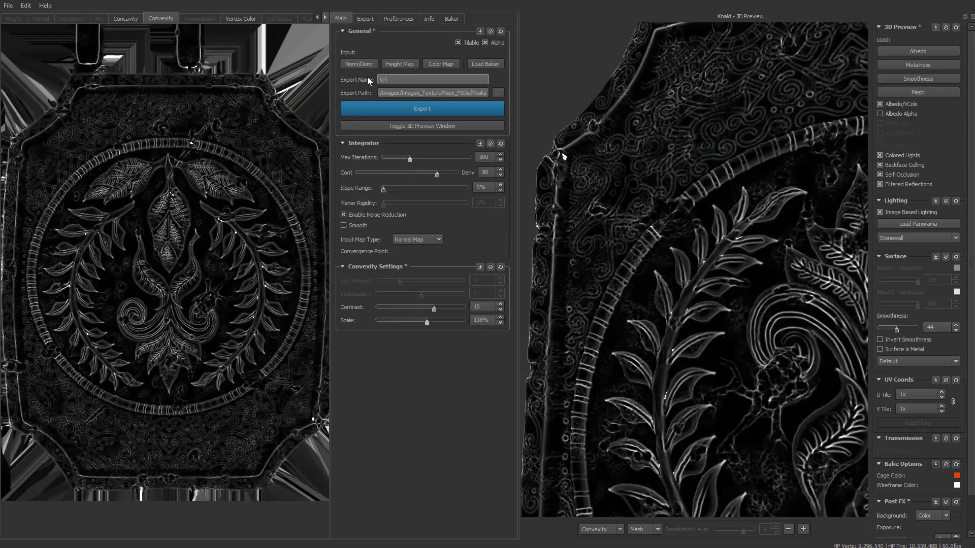
{"action": "type", "text": "Knald_Amulet_"}
{"action": "left_click", "coordinate": [427, 108]}
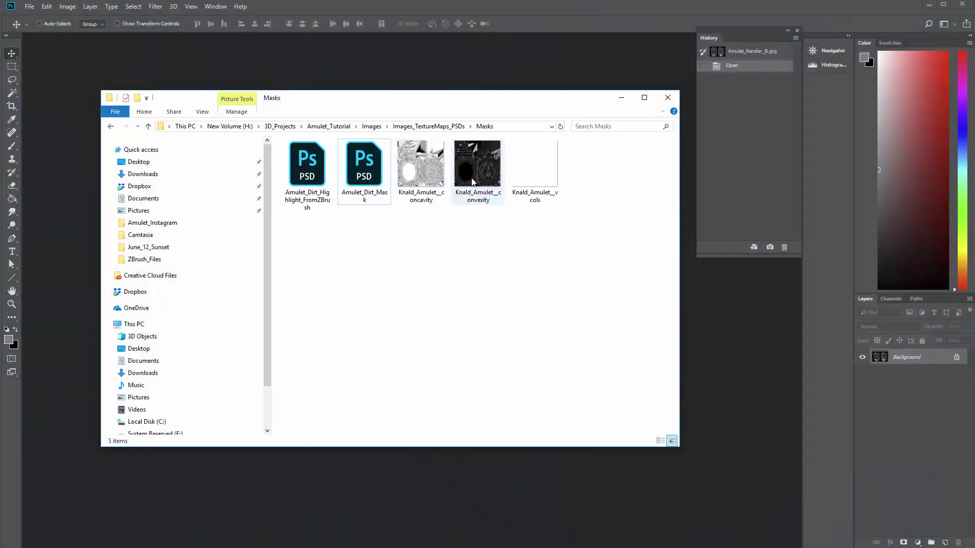
Copy the Masks folder's path and use it in Photoshop to open the Knald_Amulet__concavity and Knald_Amulet__convexity images together.
{"action": "left_click", "coordinate": [506, 127]}
{"action": "key", "text": "ctrl+c"}
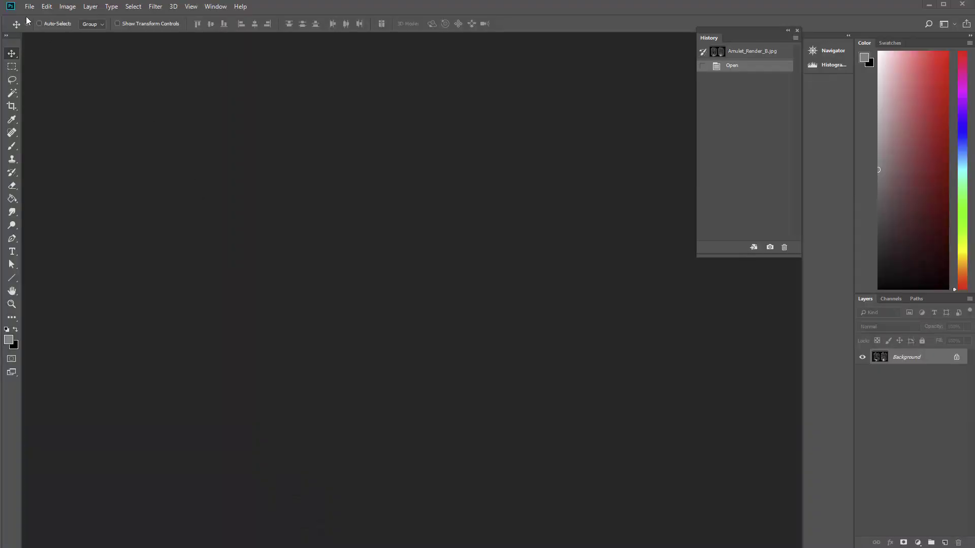
{"action": "left_click", "coordinate": [30, 6]}
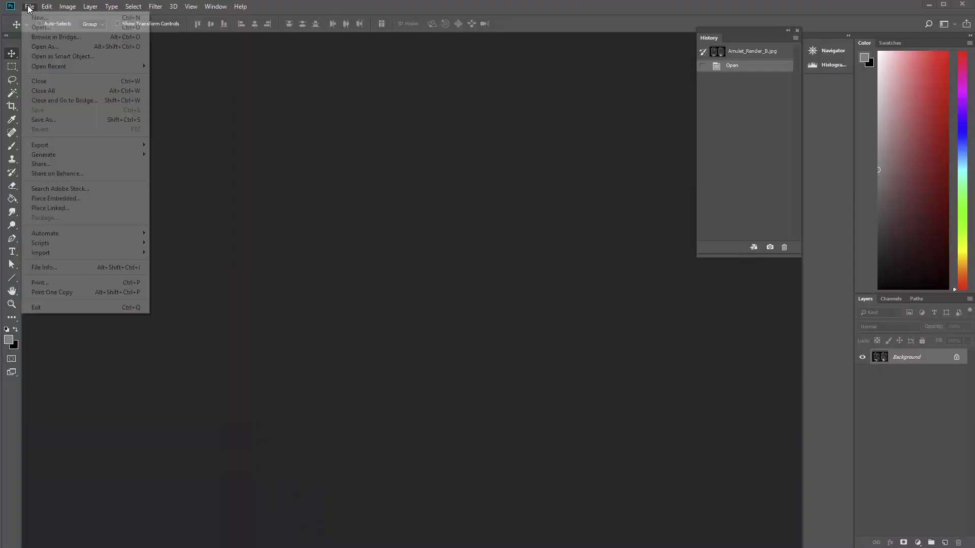
{"action": "left_click", "coordinate": [40, 26]}
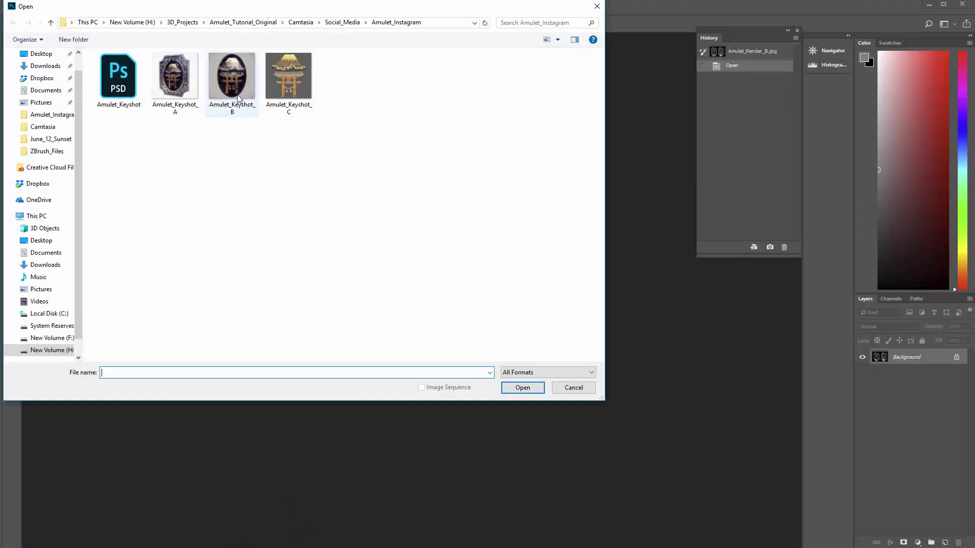
{"action": "key", "text": "ctrl+v"}
{"action": "key", "text": "Return"}
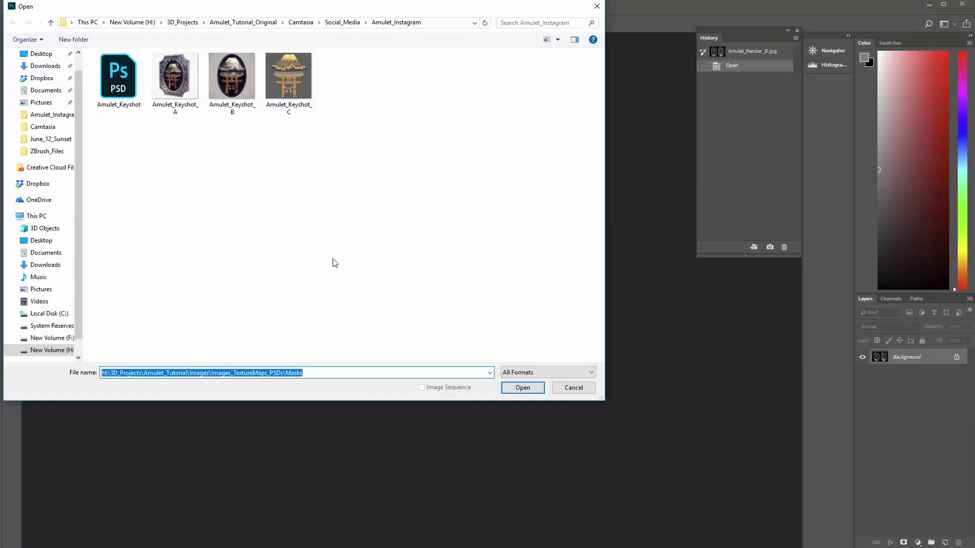
{"action": "left_click", "coordinate": [232, 76]}
{"action": "left_click", "coordinate": [289, 76], "text": "ctrl"}
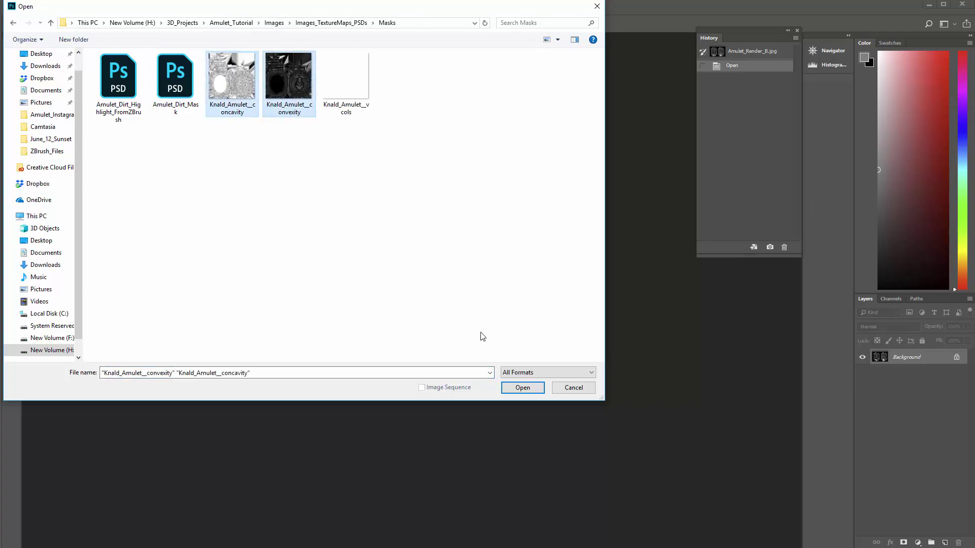
{"action": "left_click", "coordinate": [522, 388]}
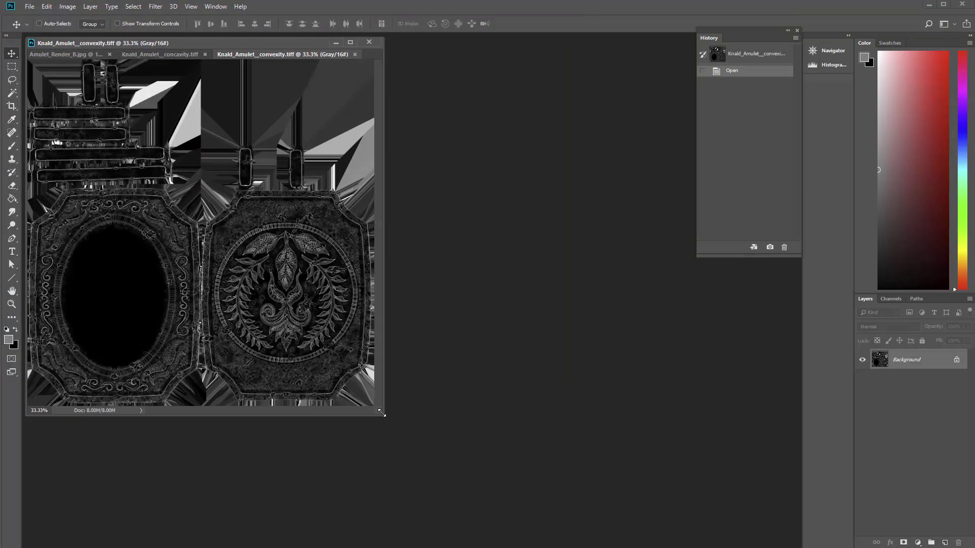
Enlarge the document window and examine the convexity image's ornament details and seams up close.
{"action": "left_click_drag", "start_coordinate": [381, 413], "coordinate": [749, 520]}
{"action": "key", "text": "z"}
{"action": "left_click", "coordinate": [427, 308]}
{"action": "left_click", "coordinate": [426, 308]}
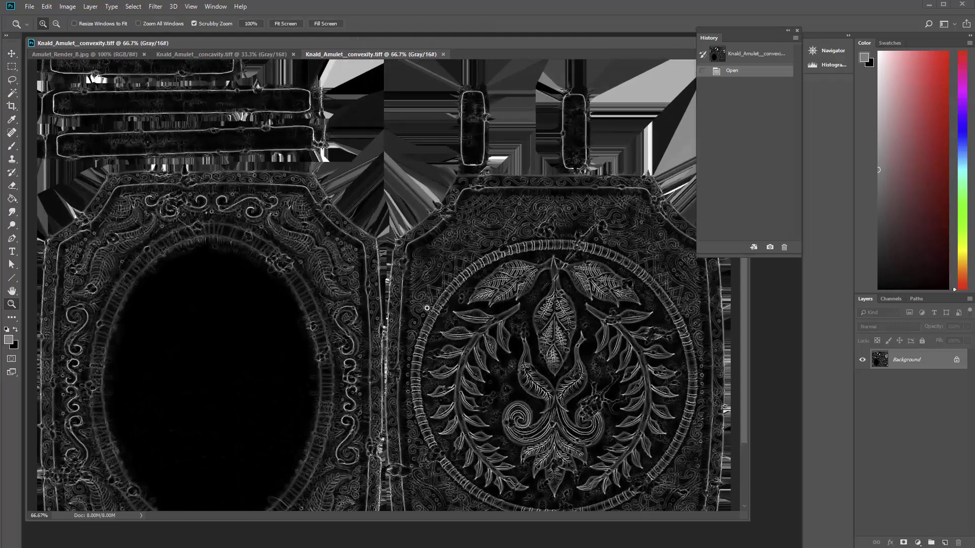
{"action": "left_click", "coordinate": [427, 308]}
{"action": "left_click", "coordinate": [426, 309]}
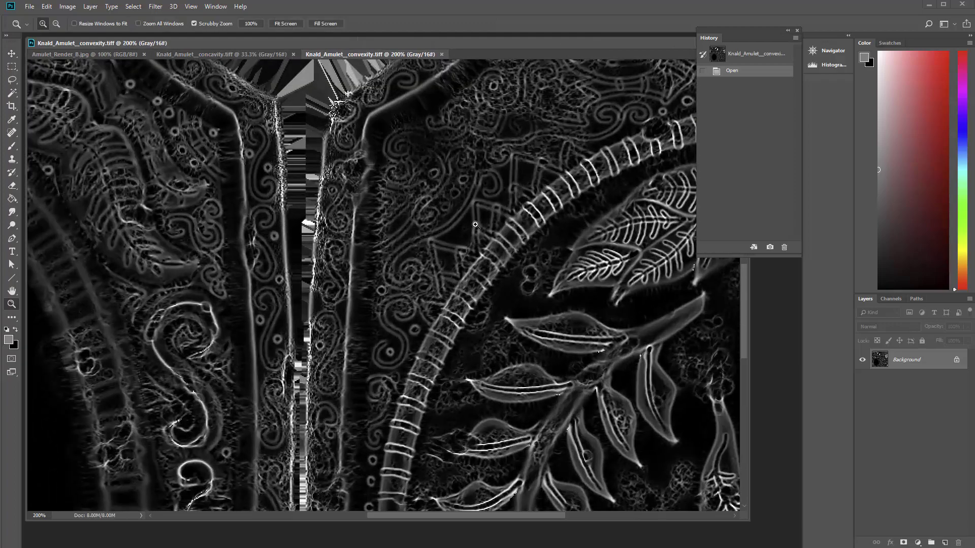
{"action": "left_click_drag", "start_coordinate": [447, 287], "coordinate": [400, 293], "text": "alt"}
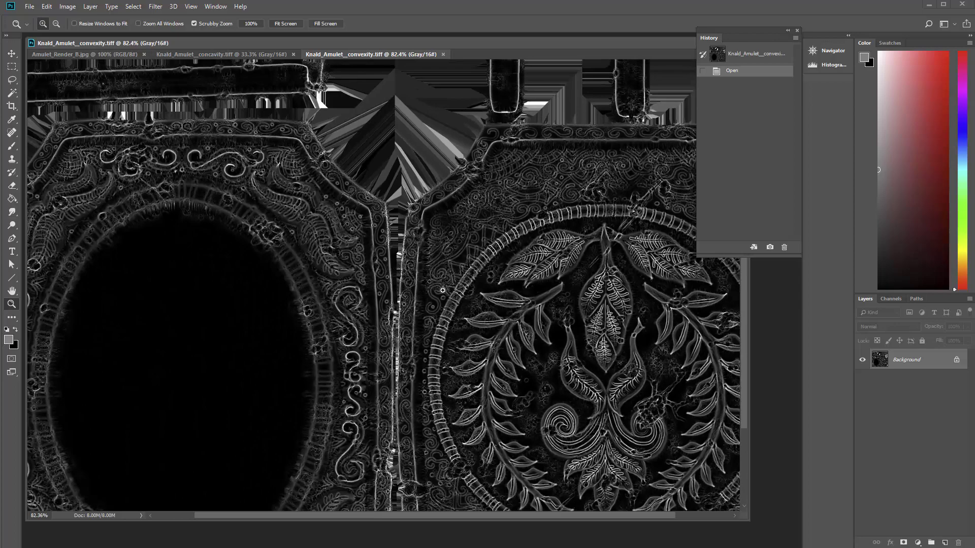
Compare the Knald_Amulet__concavity image with the convexity image, examining the ornament up close and the strips above it.
{"action": "left_click", "coordinate": [244, 54]}
{"action": "left_click_drag", "start_coordinate": [406, 344], "coordinate": [449, 364]}
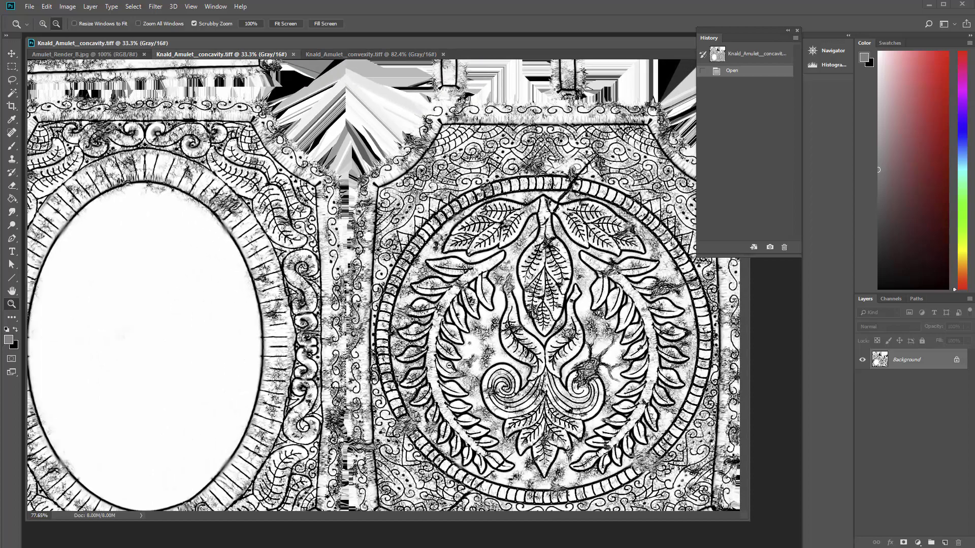
{"action": "left_click", "coordinate": [349, 55]}
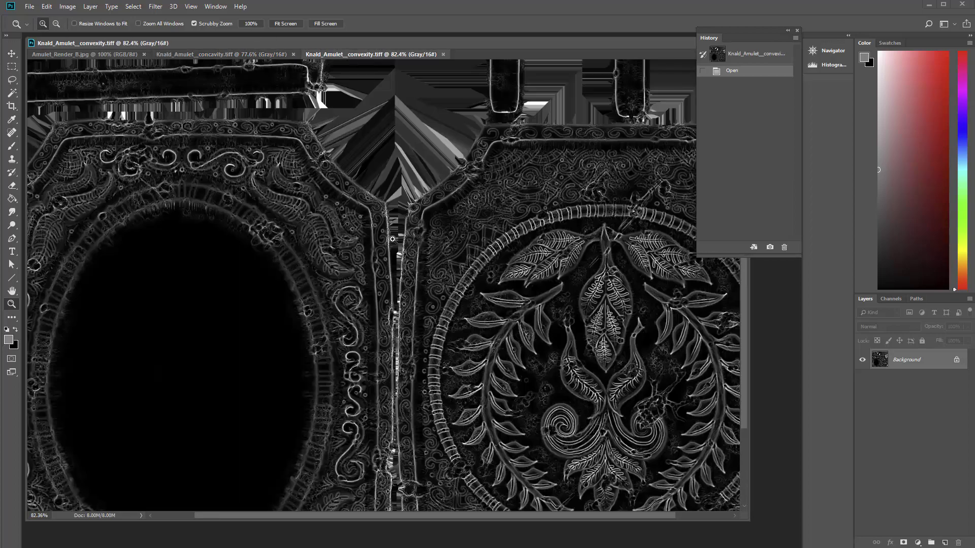
{"action": "left_click_drag", "start_coordinate": [384, 166], "coordinate": [374, 238]}
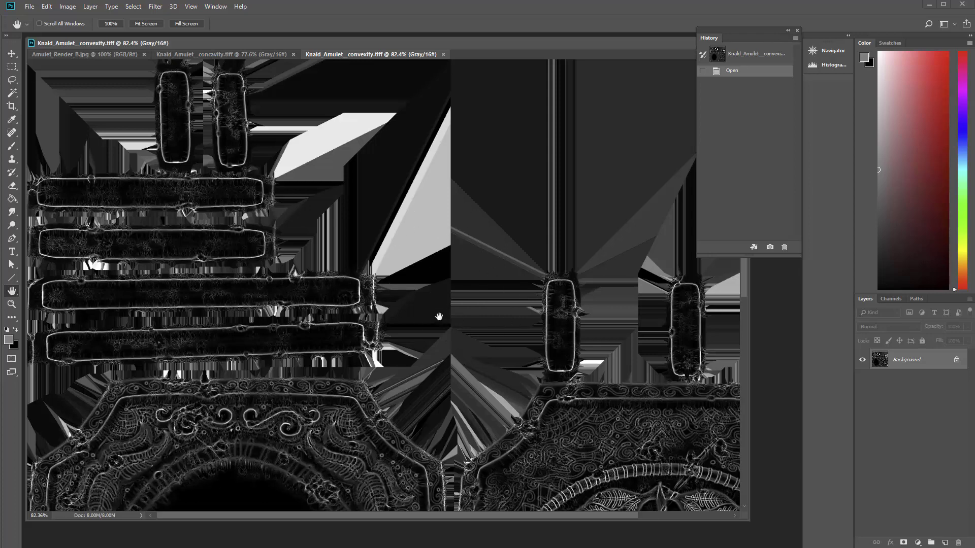
Open the Amulet_Dirt_Highlight_FromZBrush and Amulet_Dirt_Mask PSD files together from the Masks folder.
{"action": "left_click", "coordinate": [32, 7]}
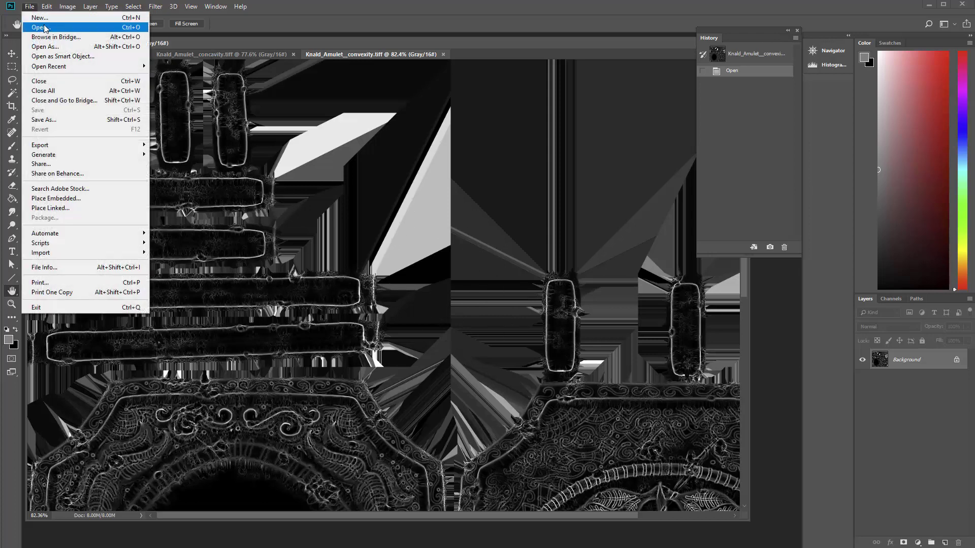
{"action": "left_click", "coordinate": [35, 29]}
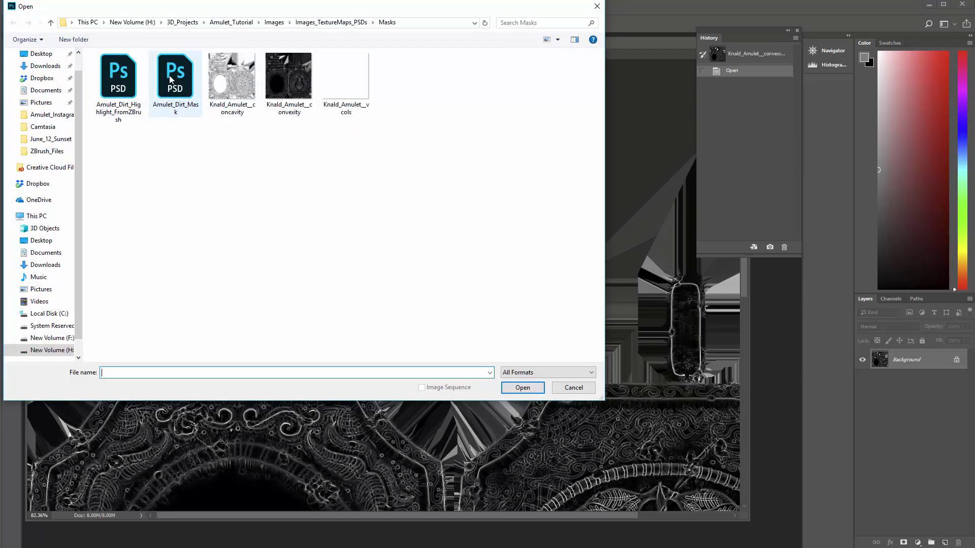
{"action": "left_click", "coordinate": [171, 79]}
{"action": "left_click", "coordinate": [118, 77], "text": "ctrl"}
{"action": "left_click", "coordinate": [519, 388]}
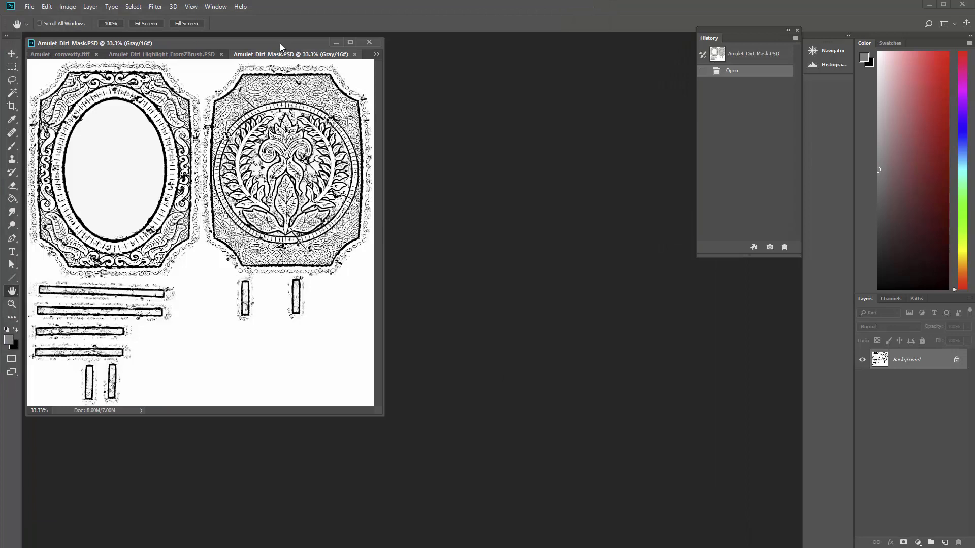
Enlarge the document window and view the Amulet_Dirt_Highlight_FromZBrush and Amulet_Dirt_Mask images in turn.
{"action": "left_click", "coordinate": [209, 55]}
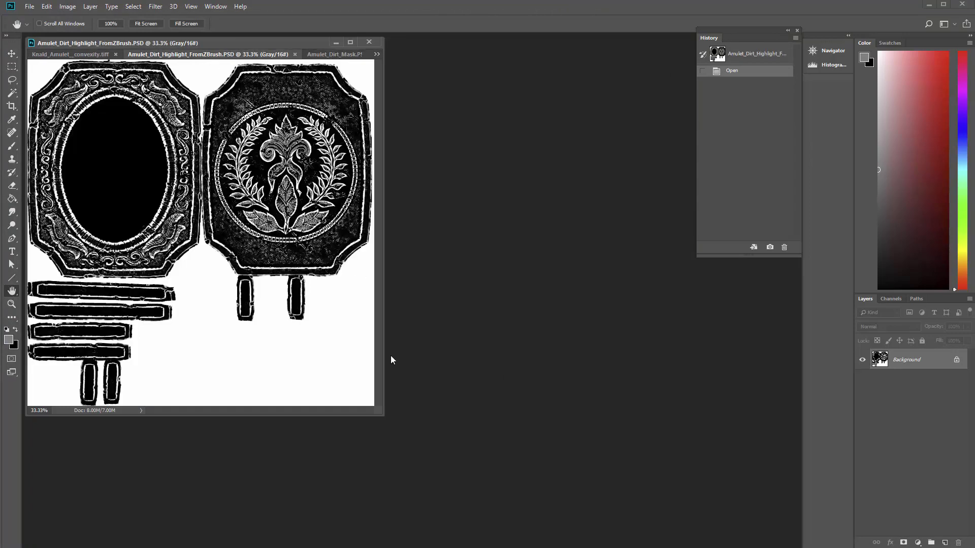
{"action": "left_click_drag", "start_coordinate": [381, 416], "coordinate": [585, 508]}
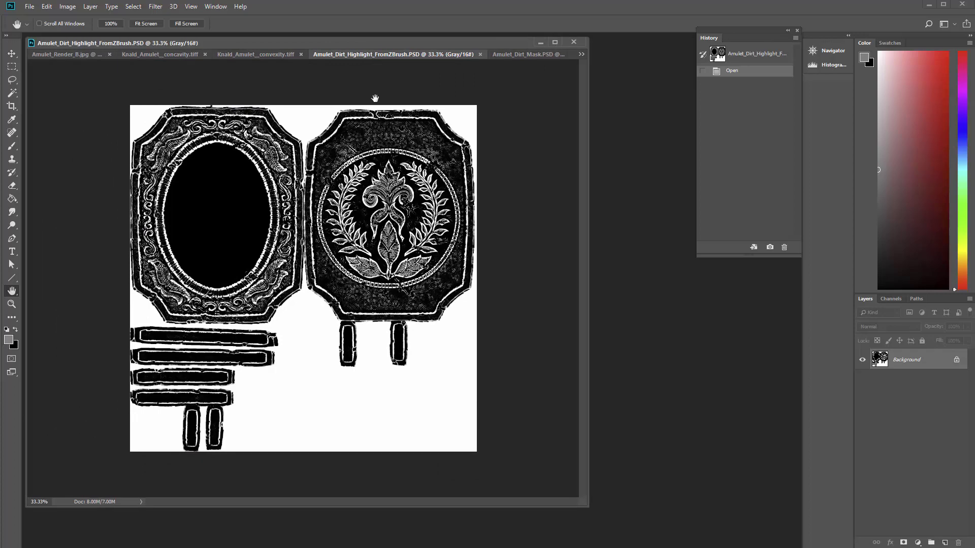
{"action": "left_click", "coordinate": [497, 53]}
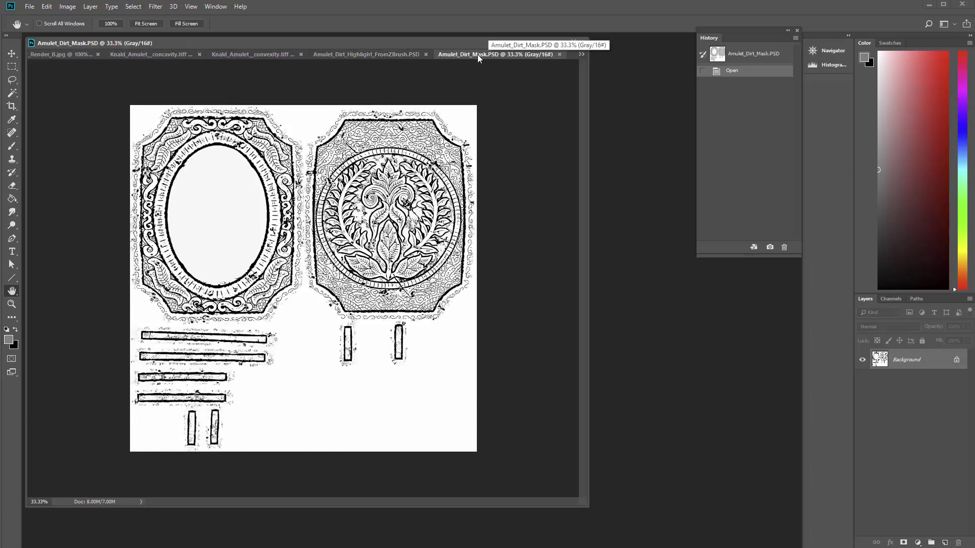
Copy the entire Amulet_Dirt_Mask image and paste it as a new layer into the Knald_Amulet__concavity document.
{"action": "key", "text": "ctrl+a"}
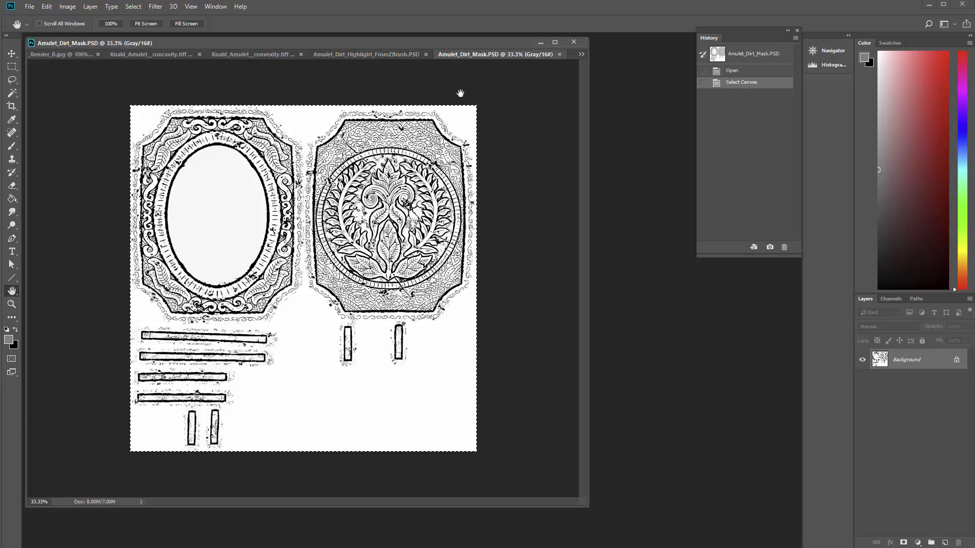
{"action": "left_click", "coordinate": [234, 55]}
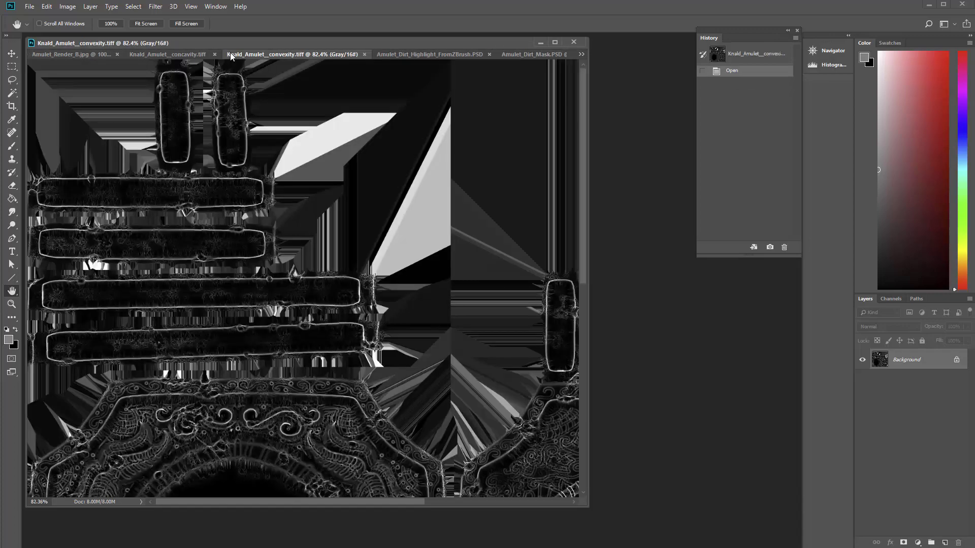
{"action": "left_click", "coordinate": [173, 54]}
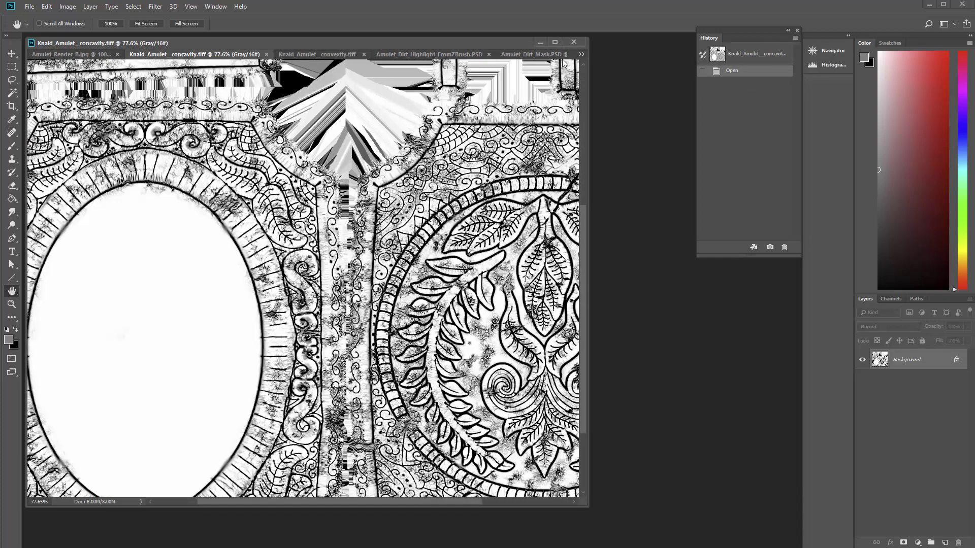
{"action": "scroll", "coordinate": [419, 208], "scroll_direction": "down", "scroll_amount": 2, "text": "alt"}
{"action": "scroll", "coordinate": [420, 207], "scroll_direction": "down", "scroll_amount": 3, "text": "alt"}
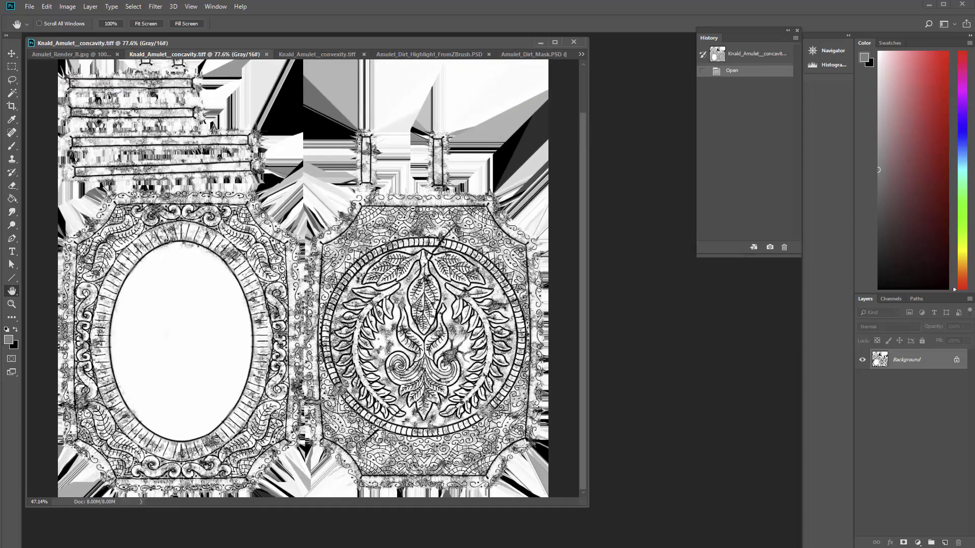
{"action": "key", "text": "ctrl+v"}
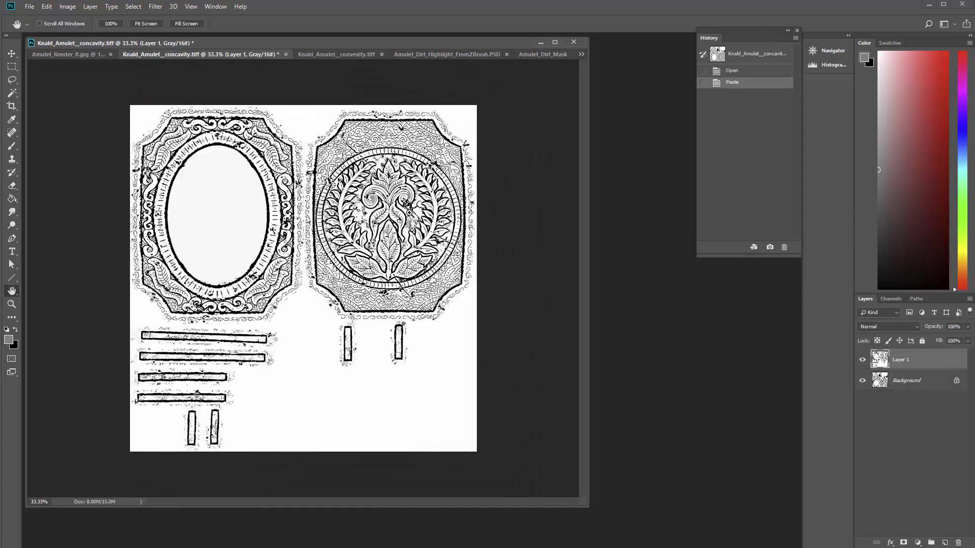
Hide the pasted dirt mask layer and duplicate the Background layer of the concavity document.
{"action": "left_click", "coordinate": [890, 381]}
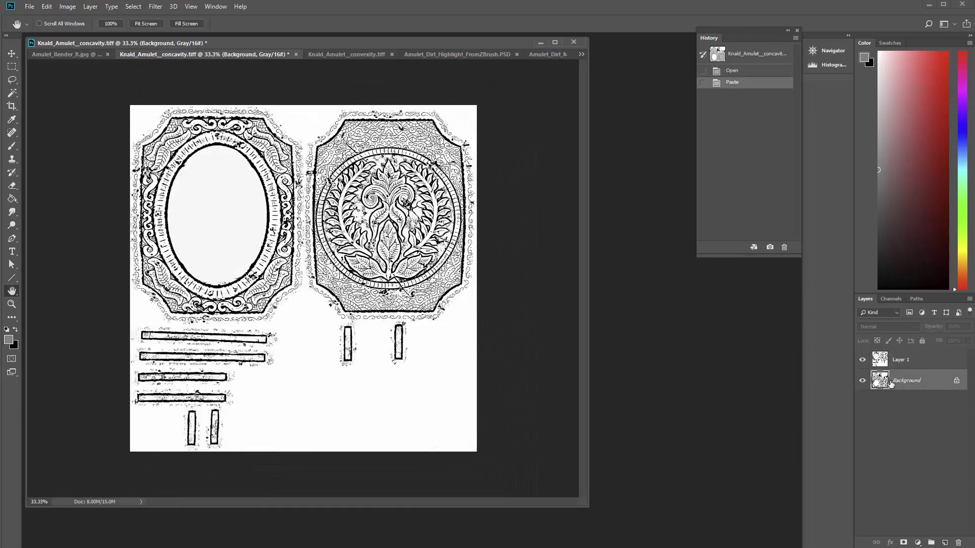
{"action": "left_click", "coordinate": [861, 360]}
{"action": "left_click", "coordinate": [48, 7]}
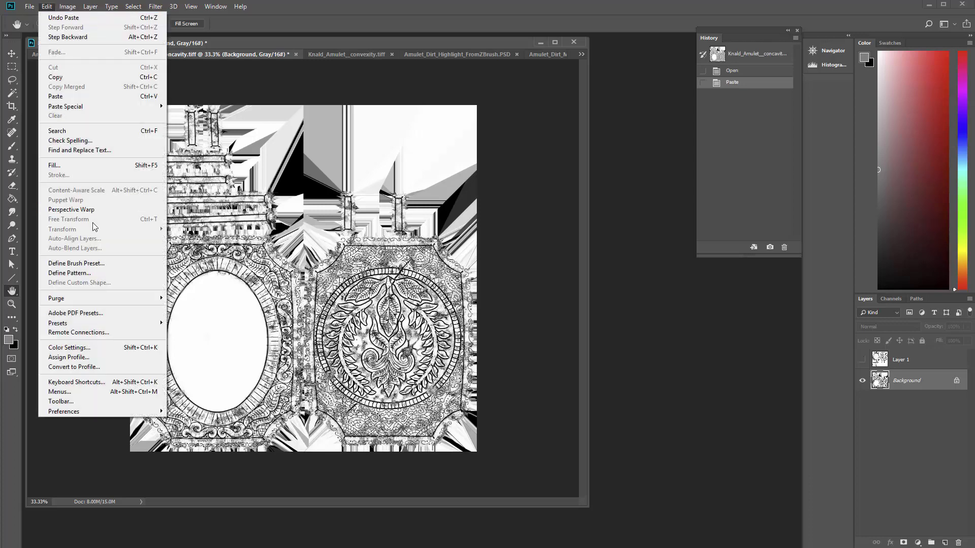
{"action": "left_click", "coordinate": [512, 323]}
{"action": "left_click_drag", "start_coordinate": [910, 388], "coordinate": [945, 542]}
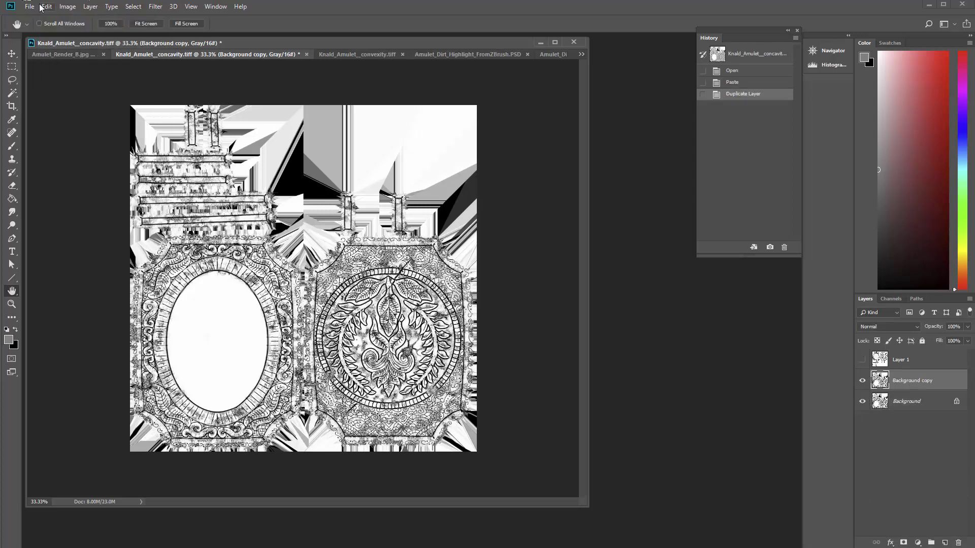
Try to flip the Background copy layer horizontally, and undo the flip.
{"action": "left_click", "coordinate": [44, 6]}
{"action": "mouse_move", "coordinate": [95, 229]}
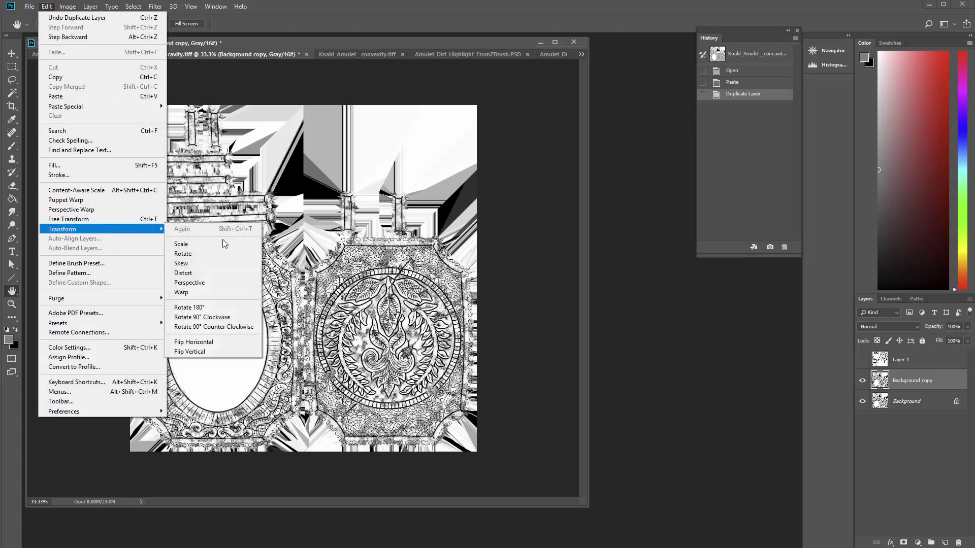
{"action": "left_click", "coordinate": [241, 341]}
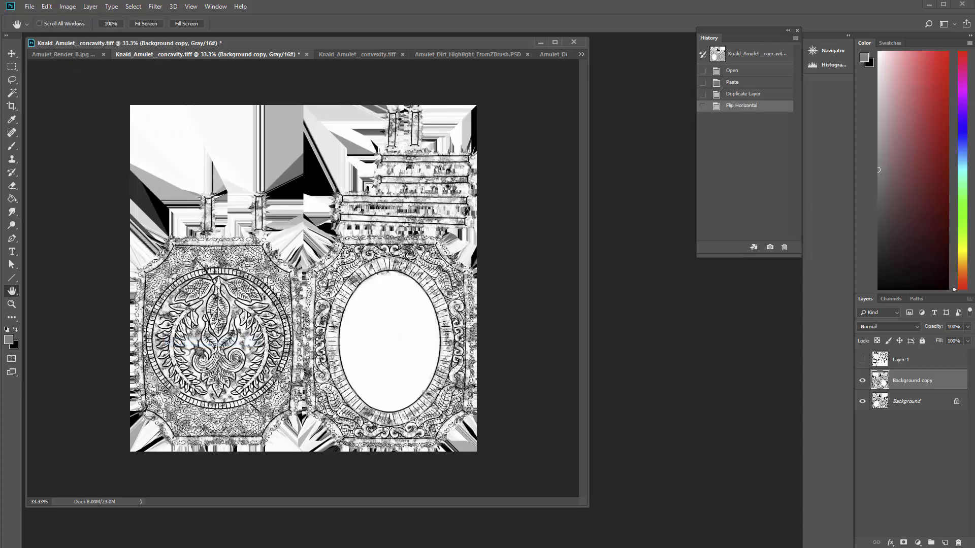
{"action": "key", "text": "ctrl+z"}
Flip the Background copy layer vertically and check its alignment against the pasted dirt mask in Layer 1.
{"action": "left_click", "coordinate": [48, 6]}
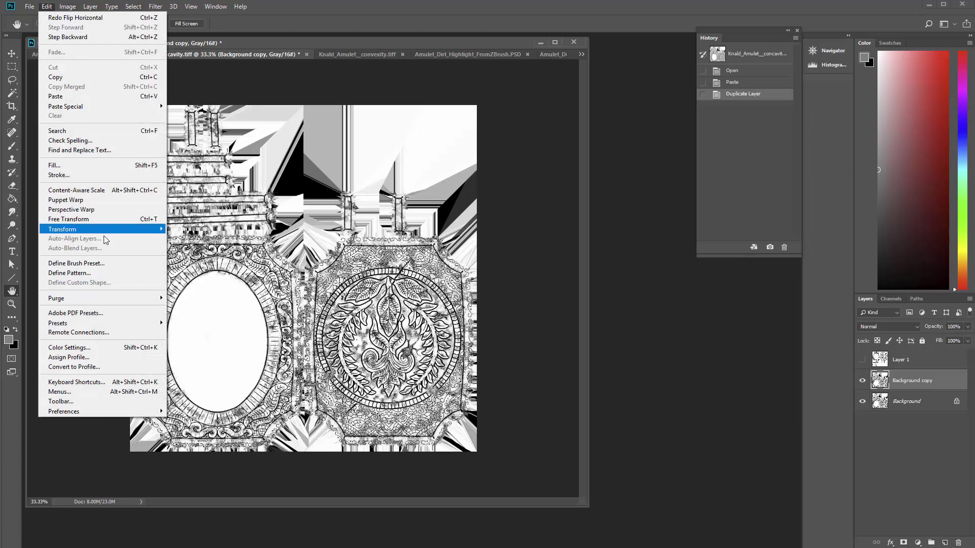
{"action": "mouse_move", "coordinate": [104, 232]}
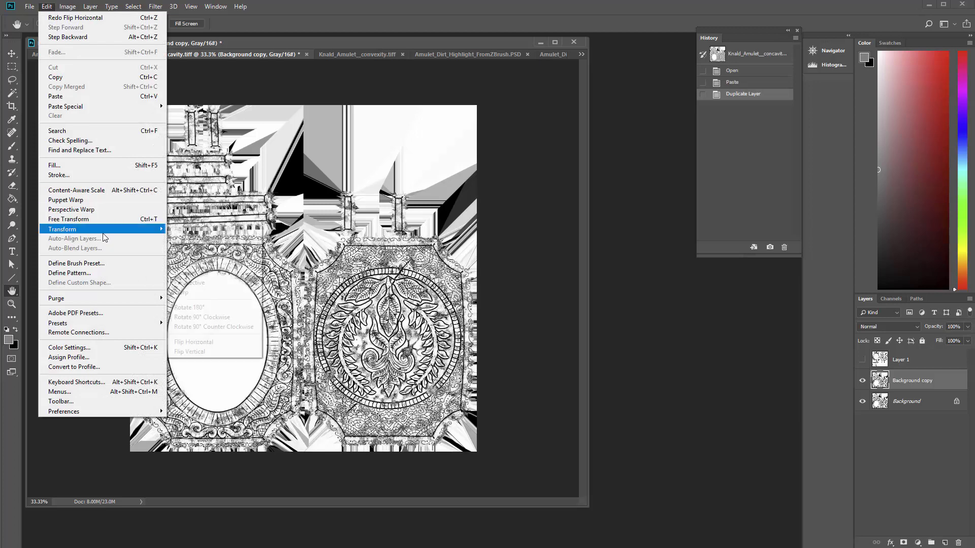
{"action": "left_click", "coordinate": [228, 352]}
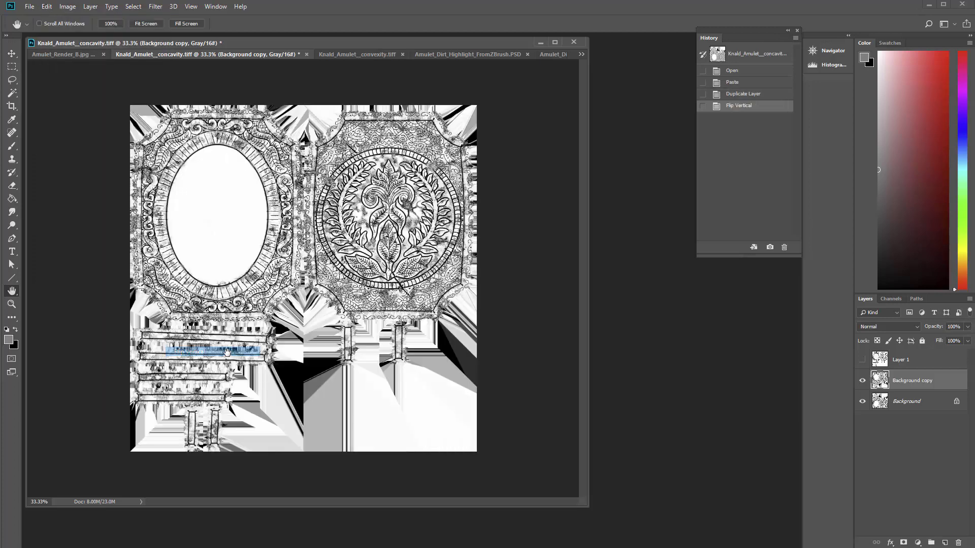
{"action": "left_click", "coordinate": [861, 360]}
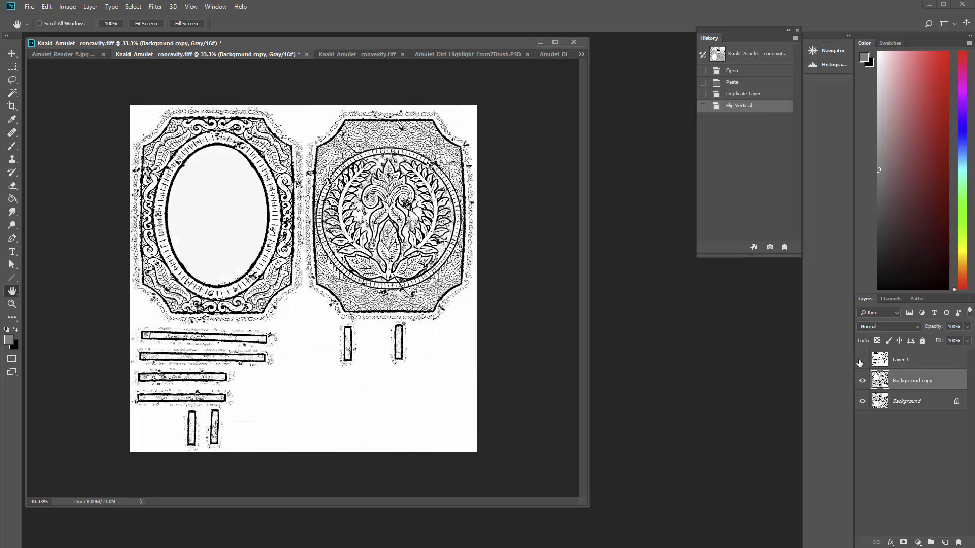
{"action": "left_click", "coordinate": [860, 361]}
Zoom in to 200% on the leaf ornament and toggle Layer 1 to compare the ZBrush mask with the Knald concavity map, leaving Layer 1 visible.
{"action": "key", "text": "z"}
{"action": "left_click", "coordinate": [347, 234]}
{"action": "left_click", "coordinate": [346, 234]}
{"action": "left_click", "coordinate": [347, 234]}
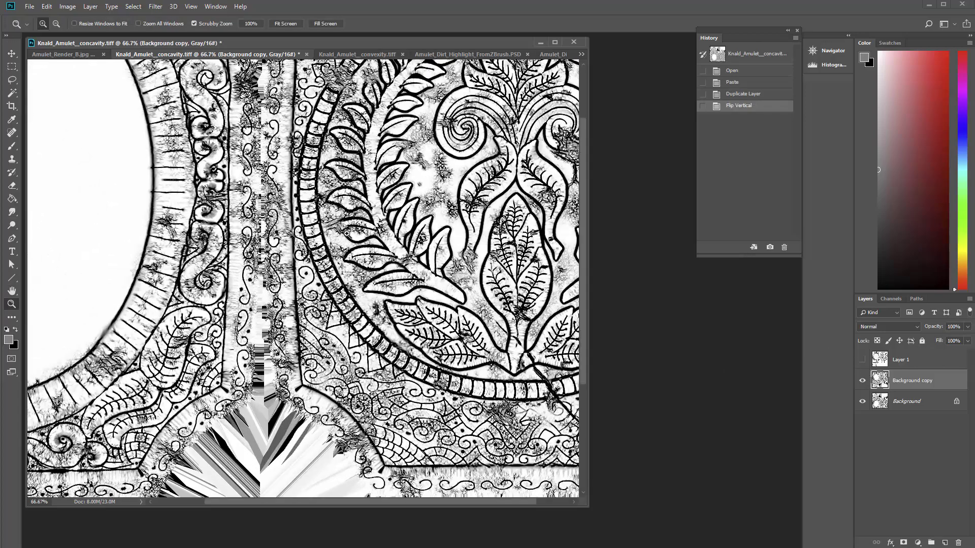
{"action": "key", "text": "space"}
{"action": "left_click_drag", "start_coordinate": [436, 223], "coordinate": [320, 292]}
{"action": "left_click", "coordinate": [317, 292]}
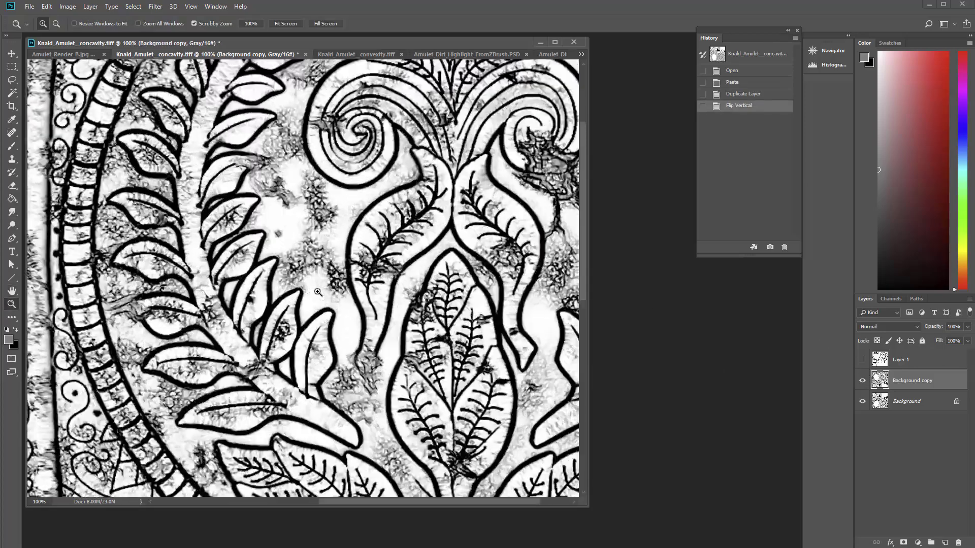
{"action": "left_click", "coordinate": [317, 292]}
{"action": "left_click", "coordinate": [861, 361]}
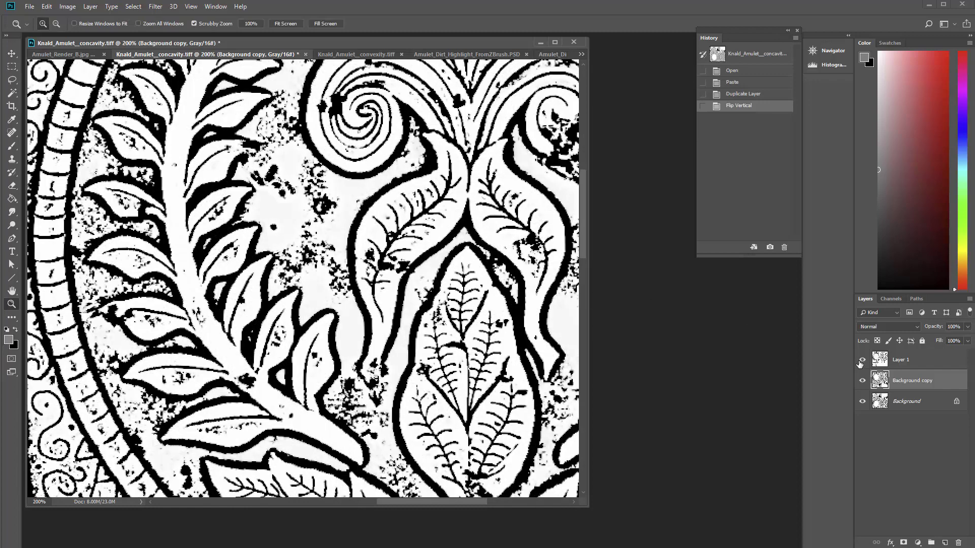
{"action": "left_click", "coordinate": [862, 361]}
{"action": "left_click", "coordinate": [861, 361]}
{"action": "left_click", "coordinate": [861, 362]}
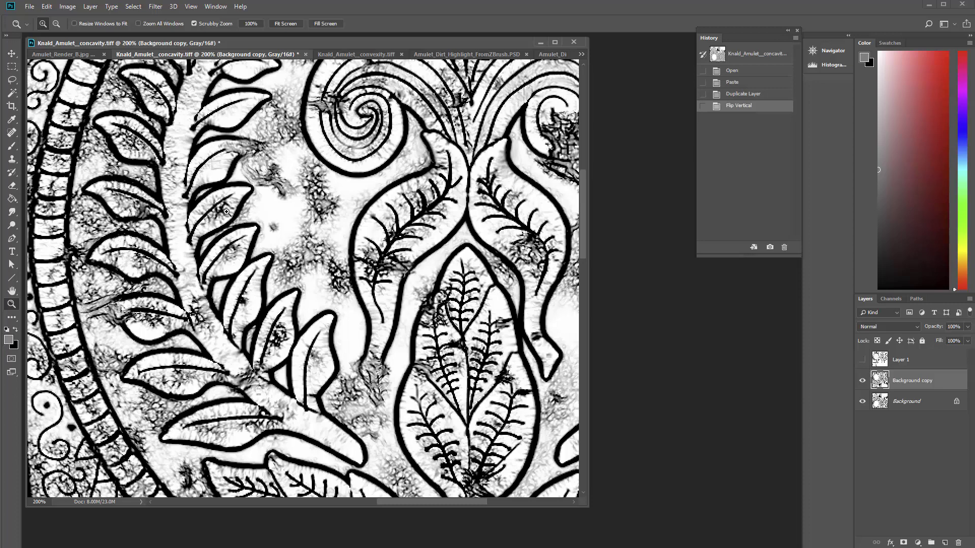
{"action": "left_click", "coordinate": [863, 360]}
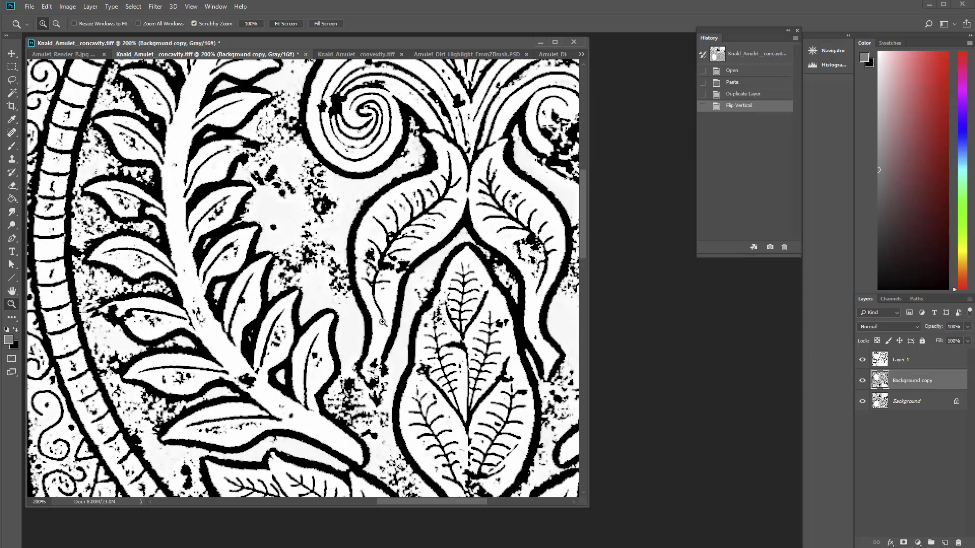
{"action": "left_click", "coordinate": [863, 361]}
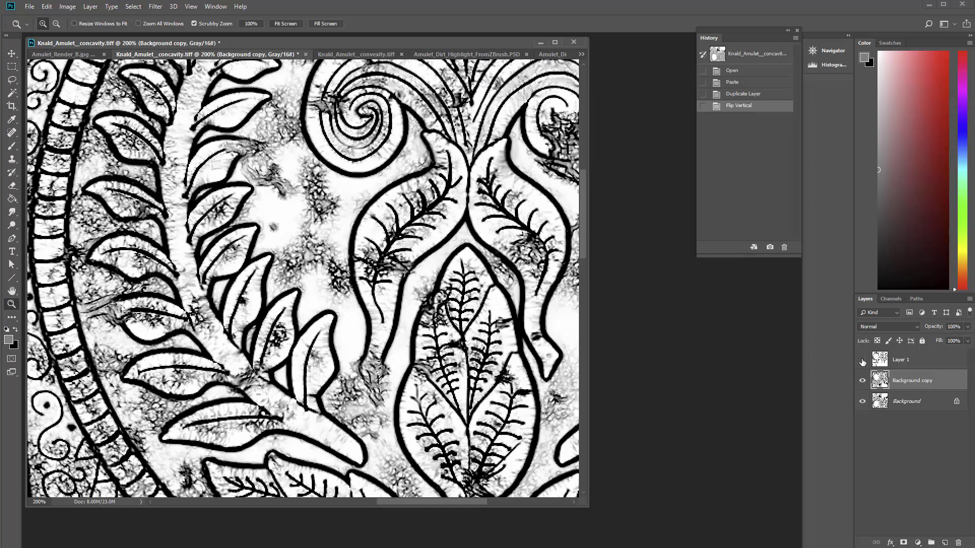
{"action": "left_click", "coordinate": [862, 361]}
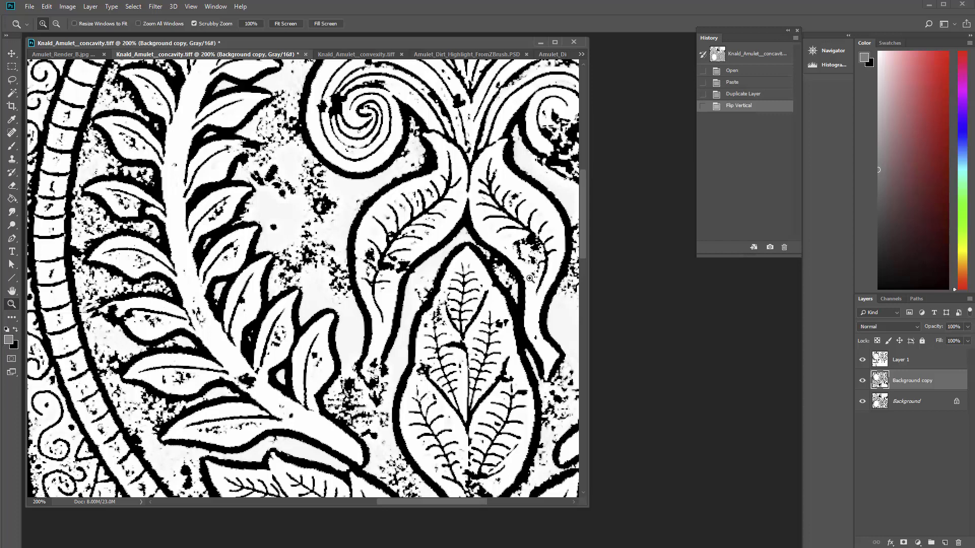
Duplicate Layer 1 and set the copy's blending mode to Multiply.
{"action": "left_click_drag", "start_coordinate": [911, 363], "coordinate": [944, 541]}
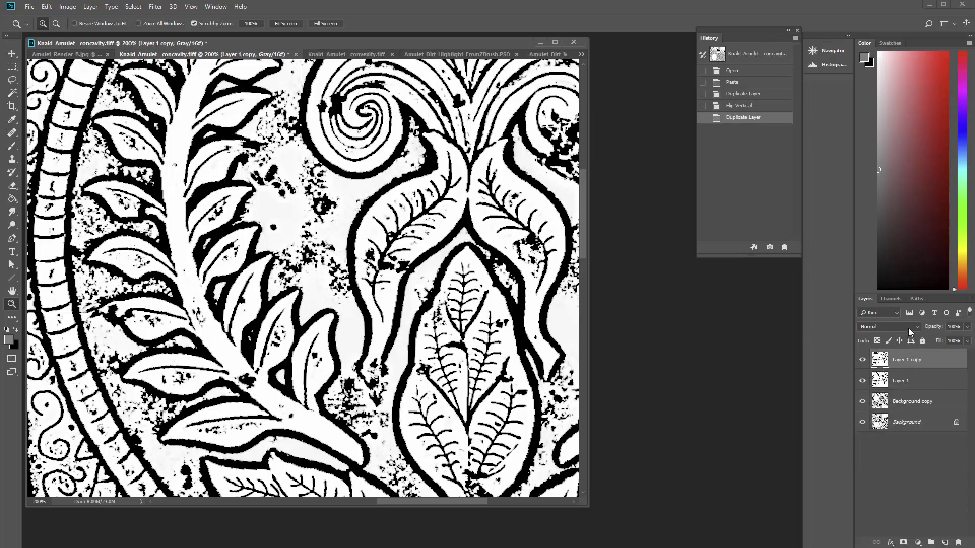
{"action": "left_click", "coordinate": [909, 328]}
{"action": "left_click", "coordinate": [873, 368]}
{"action": "left_click_drag", "start_coordinate": [372, 270], "coordinate": [404, 305]}
{"action": "key", "text": "v"}
{"action": "key", "text": "ctrl+z"}
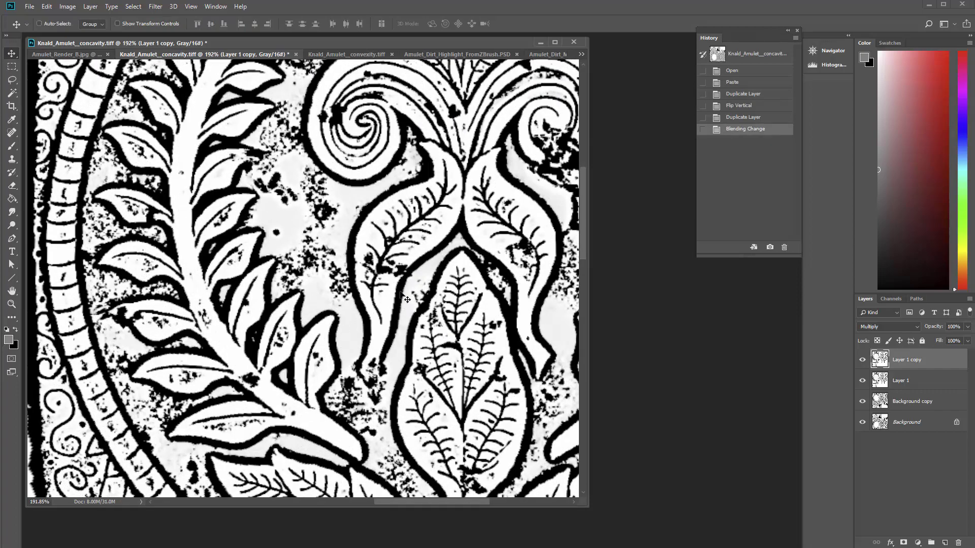
Apply a Gaussian Blur with a 2.7 pixel radius to Layer 1 copy.
{"action": "left_click", "coordinate": [156, 6]}
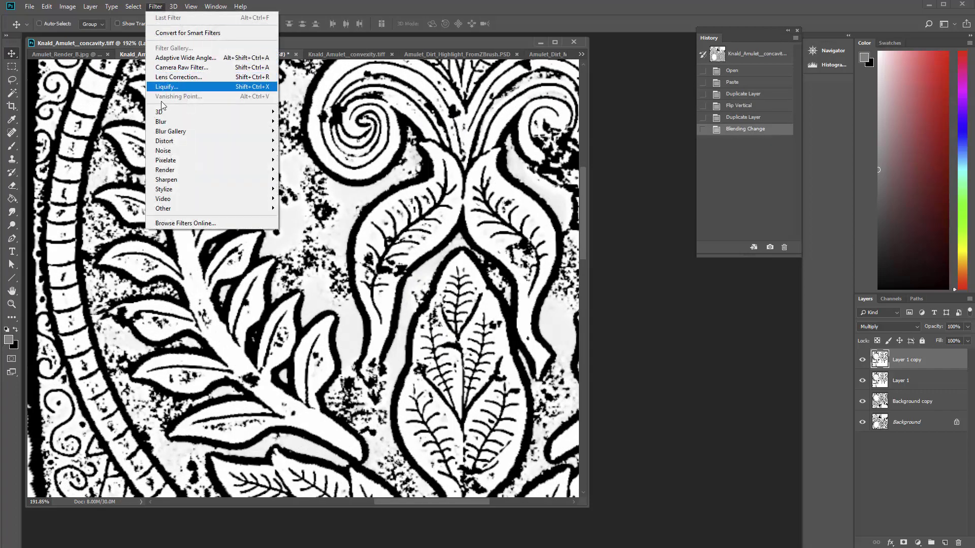
{"action": "mouse_move", "coordinate": [244, 121]}
{"action": "left_click", "coordinate": [306, 160]}
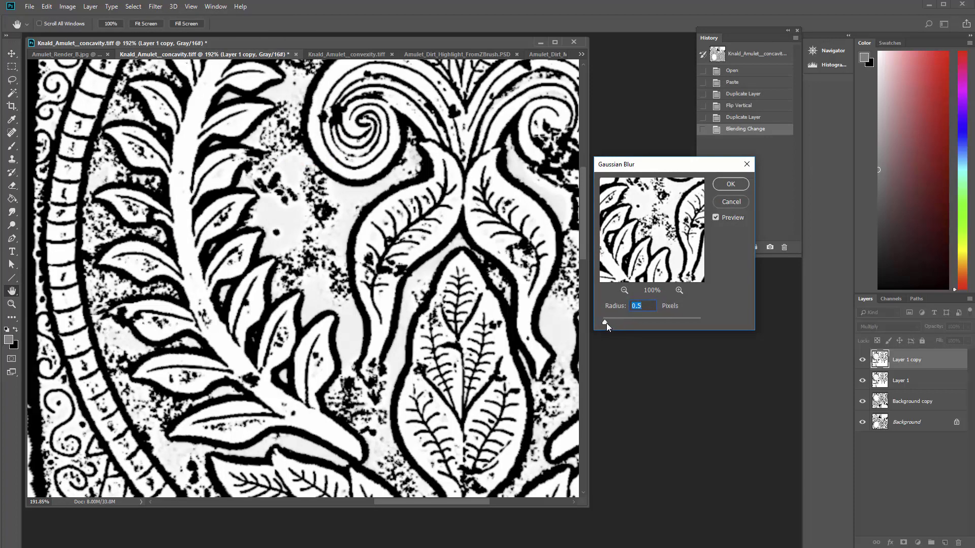
{"action": "left_click_drag", "start_coordinate": [606, 323], "coordinate": [617, 323]}
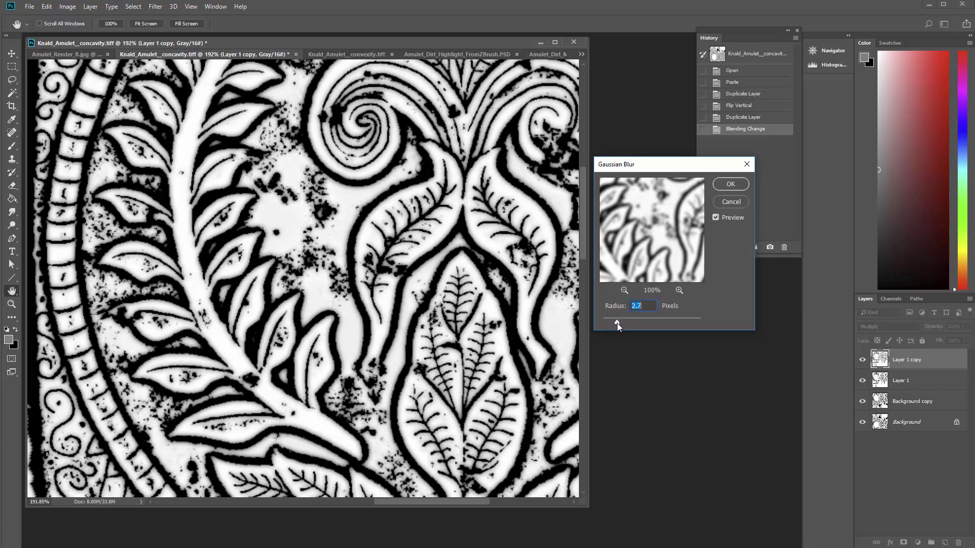
{"action": "left_click", "coordinate": [727, 185]}
Compare the mask with and without the blurred Layer 1 copy, then lower that layer's opacity to 83%.
{"action": "left_click", "coordinate": [862, 360]}
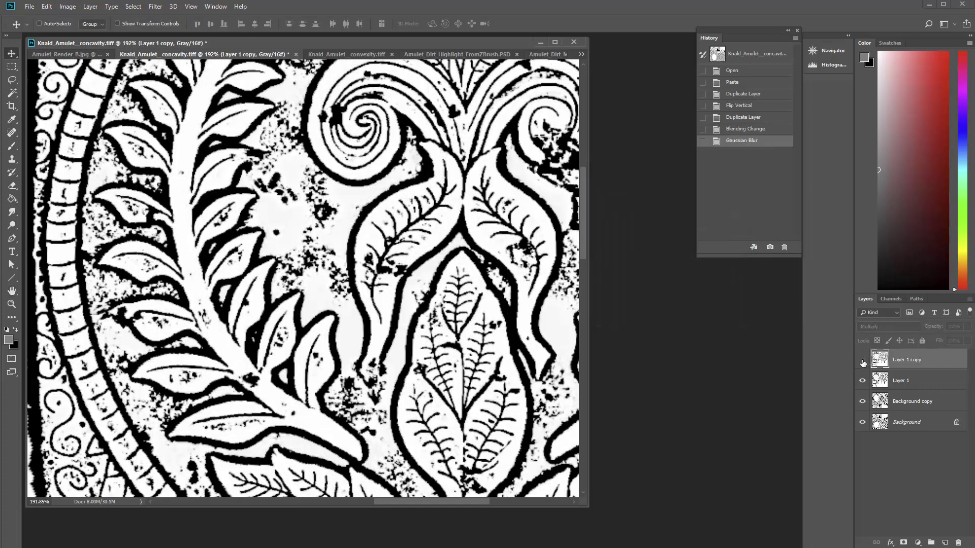
{"action": "left_click", "coordinate": [862, 360]}
{"action": "left_click", "coordinate": [862, 360]}
{"action": "left_click", "coordinate": [862, 360]}
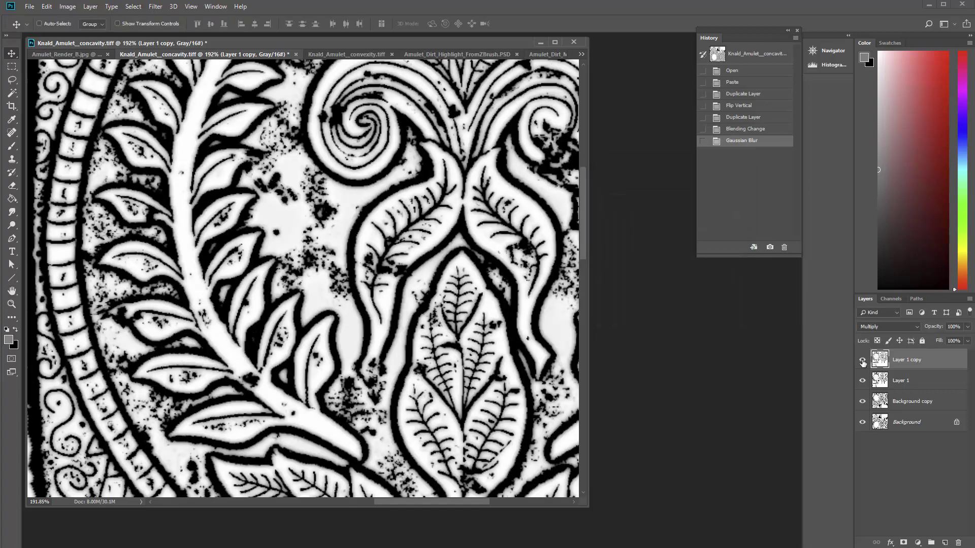
{"action": "left_click", "coordinate": [967, 328]}
{"action": "left_click_drag", "start_coordinate": [967, 340], "coordinate": [958, 341]}
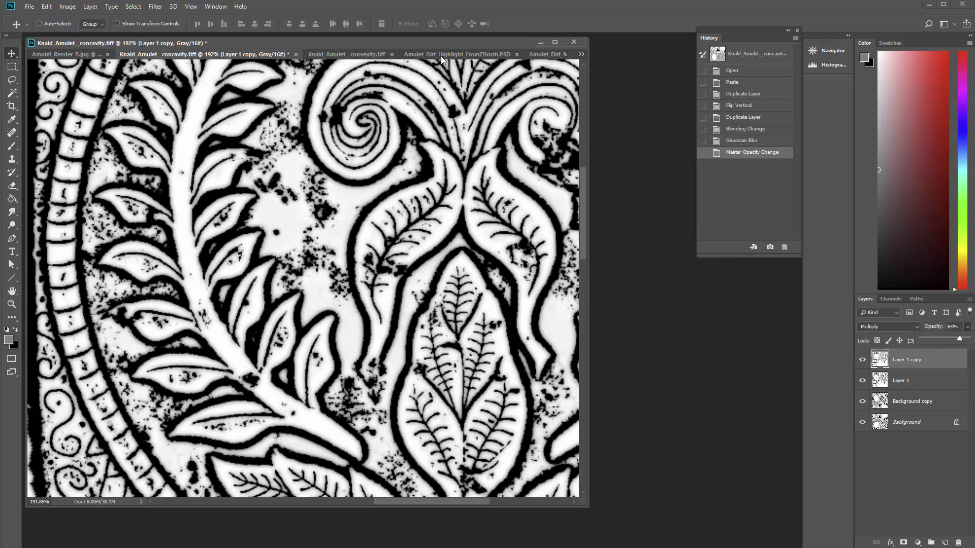
Copy the entire Knald convexity map and paste it into Amulet_Dirt_Highlight_FromZBrush.PSD as a new layer.
{"action": "left_click", "coordinate": [441, 55]}
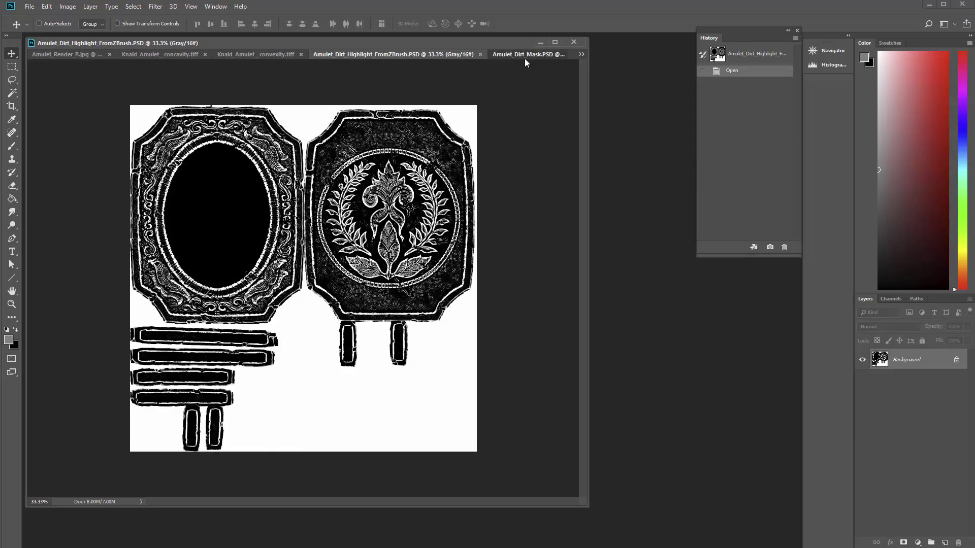
{"action": "left_click", "coordinate": [525, 59]}
{"action": "left_click_drag", "start_coordinate": [588, 108], "coordinate": [684, 109]}
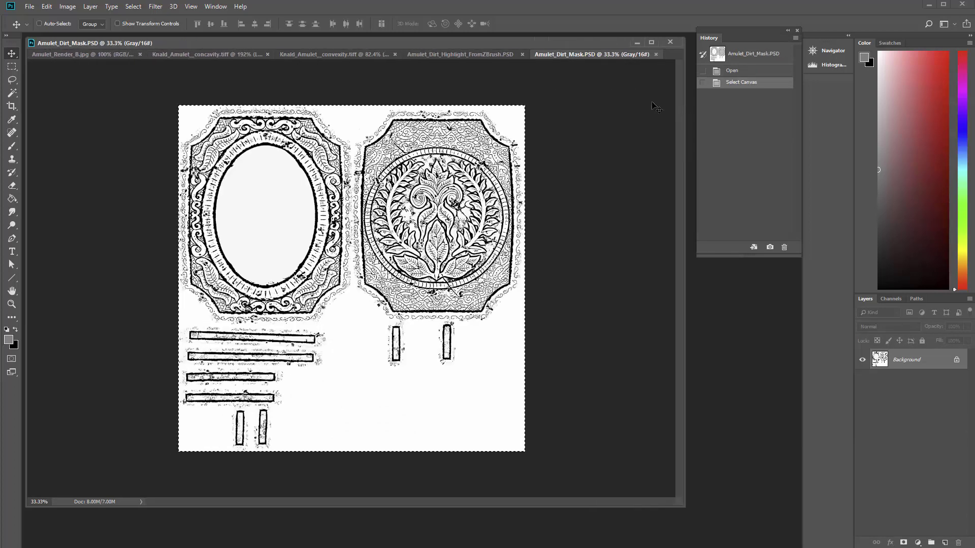
{"action": "left_click", "coordinate": [353, 53]}
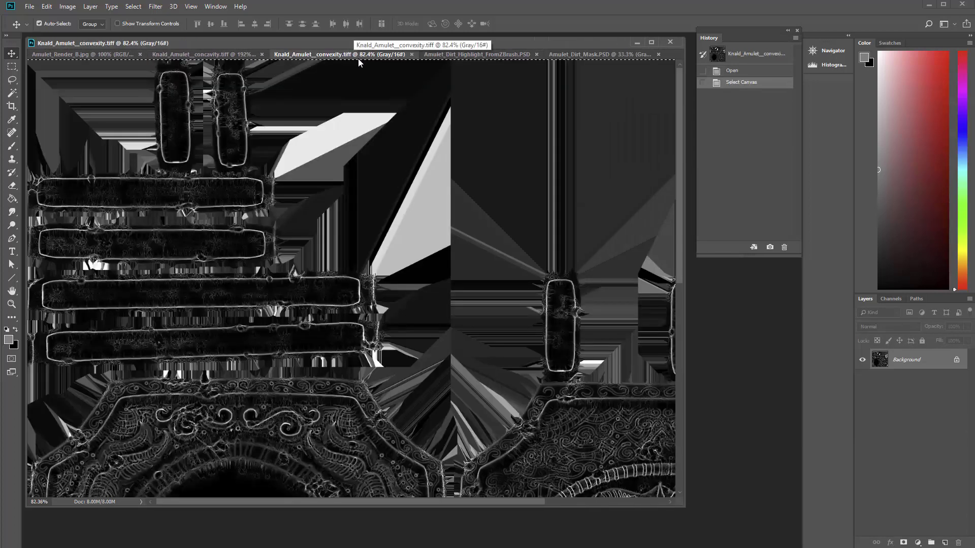
{"action": "left_click", "coordinate": [504, 54]}
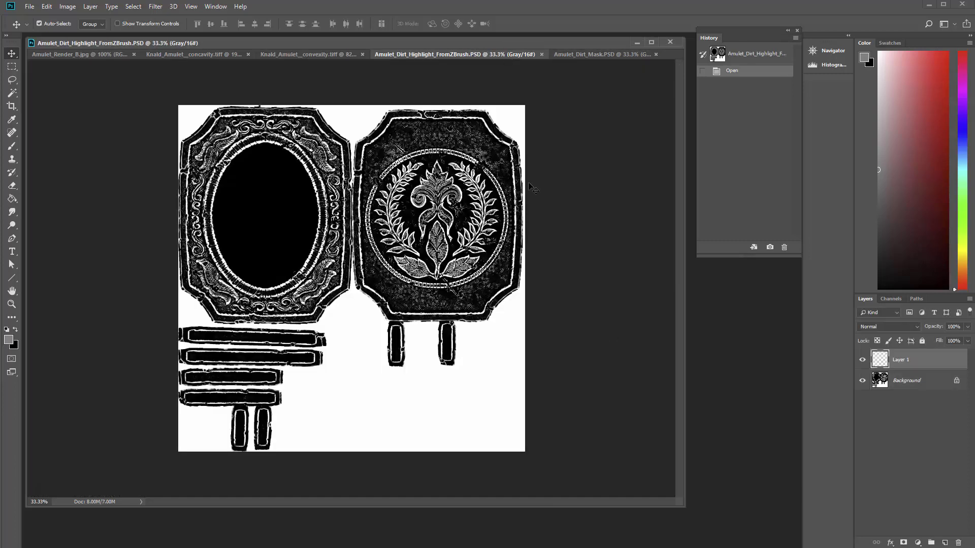
{"action": "key", "text": "ctrl+v"}
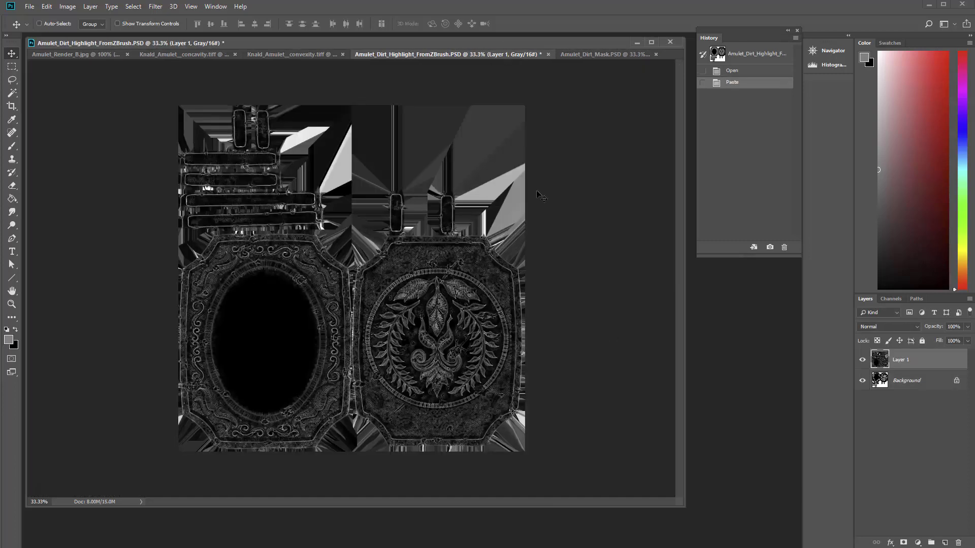
Flip the pasted convexity map in Layer 1 vertically to match the ZBrush highlight mask.
{"action": "left_click", "coordinate": [66, 6]}
{"action": "mouse_move", "coordinate": [47, 7]}
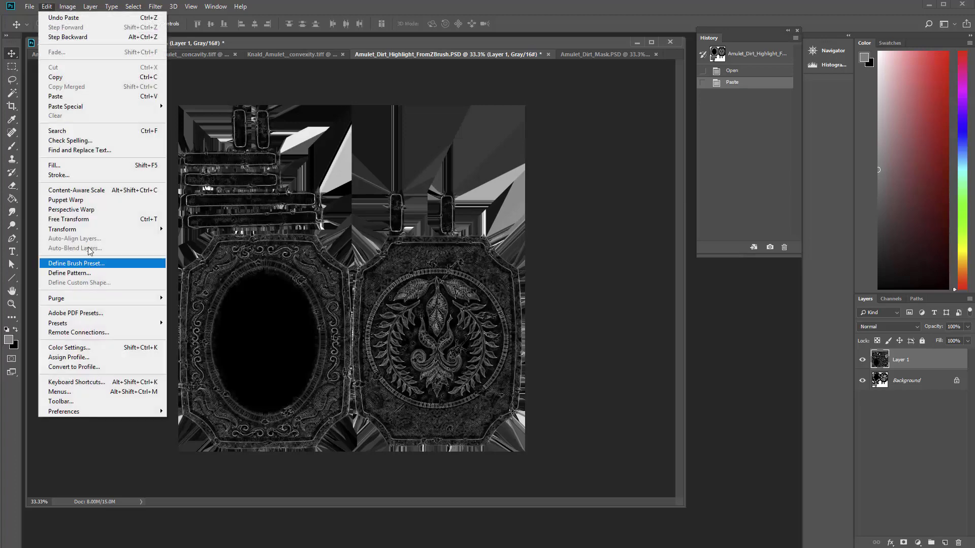
{"action": "mouse_move", "coordinate": [86, 231]}
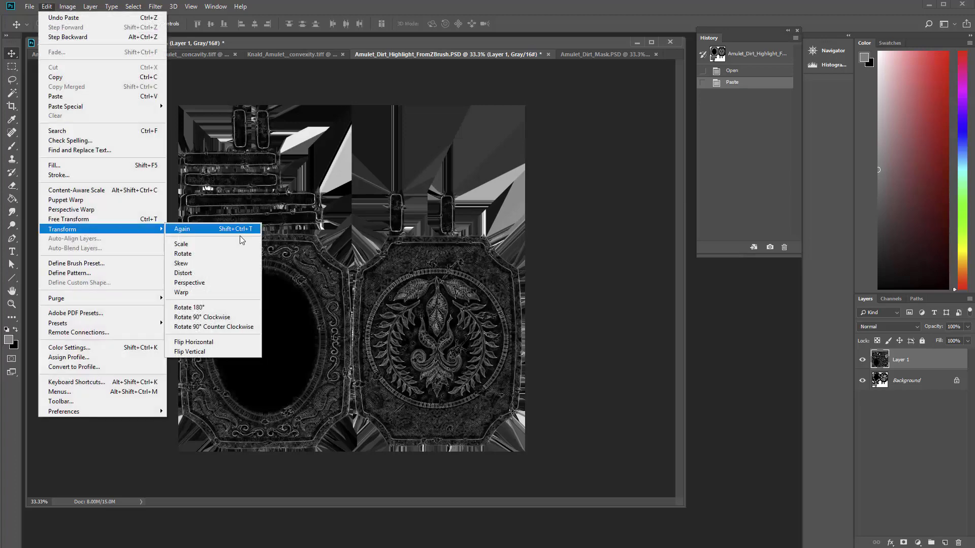
{"action": "left_click", "coordinate": [236, 352]}
Toggle Layer 1 at 200% zoom to compare the Knald convexity map with the ZBrush highlight mask around the plate's upper corner.
{"action": "key", "text": "z"}
{"action": "left_click", "coordinate": [426, 236]}
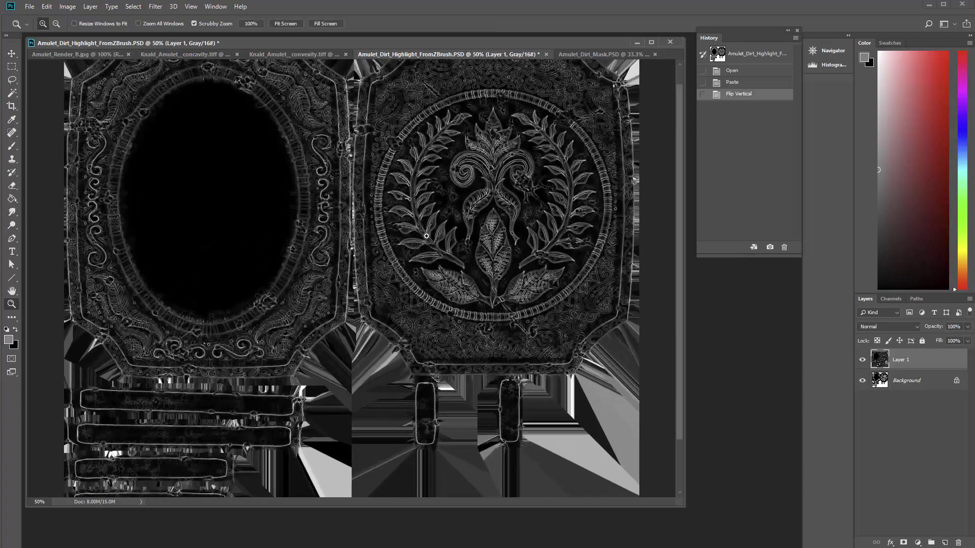
{"action": "left_click", "coordinate": [426, 236]}
{"action": "key", "text": "space"}
{"action": "left_click_drag", "start_coordinate": [465, 221], "coordinate": [351, 335]}
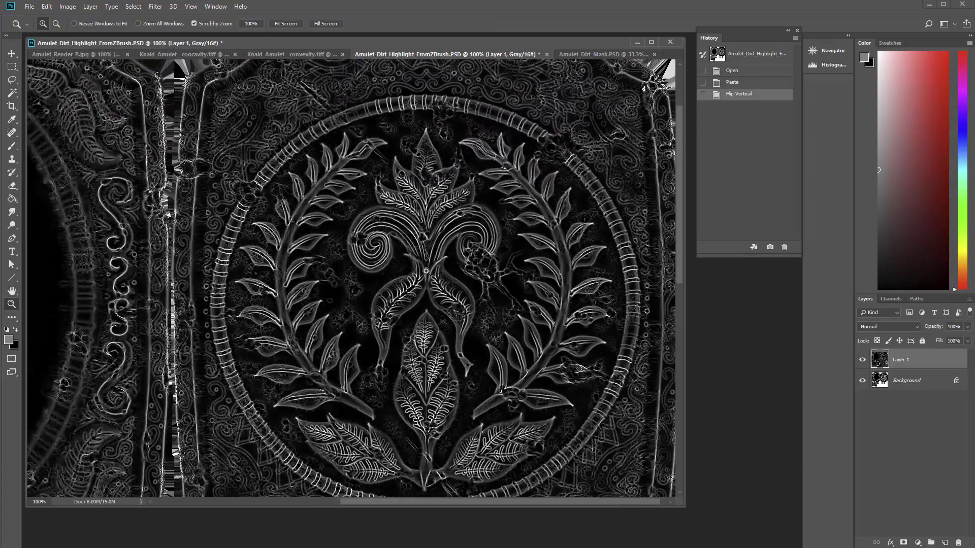
{"action": "left_click", "coordinate": [425, 271]}
{"action": "left_click_drag", "start_coordinate": [684, 505], "coordinate": [795, 547]}
{"action": "key", "text": "space"}
{"action": "left_click_drag", "start_coordinate": [361, 244], "coordinate": [568, 547]}
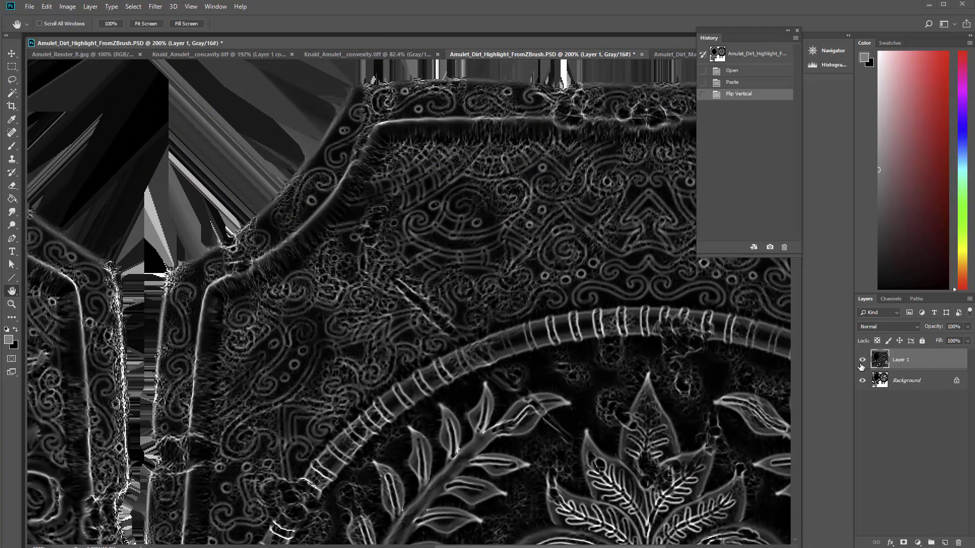
{"action": "left_click", "coordinate": [862, 361]}
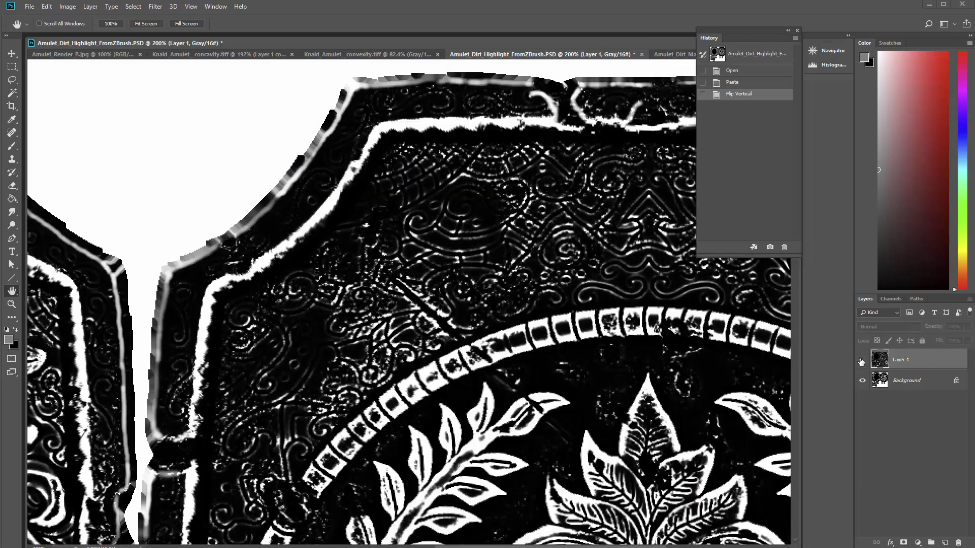
{"action": "left_click", "coordinate": [861, 360]}
{"action": "left_click", "coordinate": [861, 360]}
{"action": "left_click", "coordinate": [861, 360]}
{"action": "left_click", "coordinate": [862, 361]}
{"action": "left_click", "coordinate": [861, 360]}
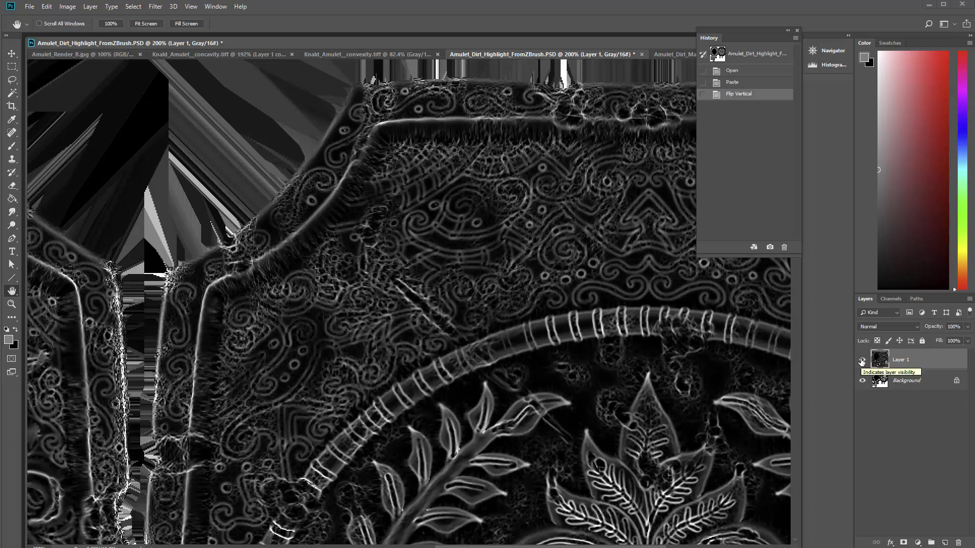
{"action": "left_click", "coordinate": [862, 360]}
{"action": "left_click", "coordinate": [861, 360]}
{"action": "left_click", "coordinate": [862, 361]}
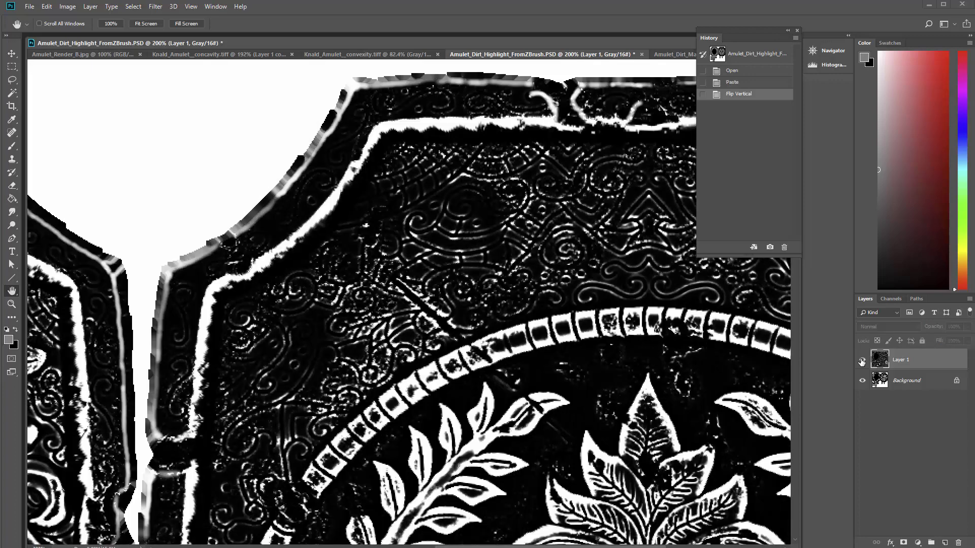
{"action": "left_click", "coordinate": [861, 360]}
{"action": "left_click", "coordinate": [862, 361]}
{"action": "left_click", "coordinate": [862, 361]}
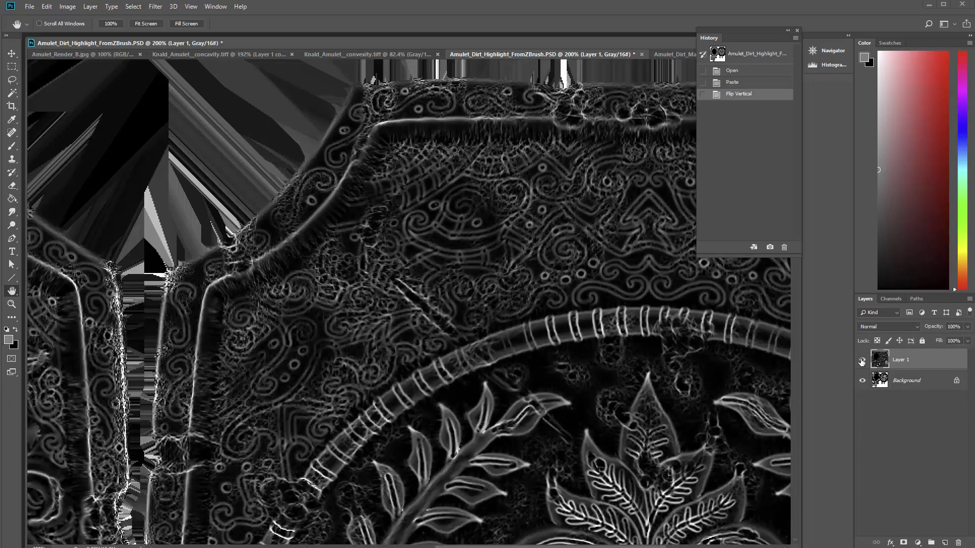
{"action": "left_click", "coordinate": [862, 361]}
{"action": "left_click", "coordinate": [861, 361]}
{"action": "left_click", "coordinate": [861, 361]}
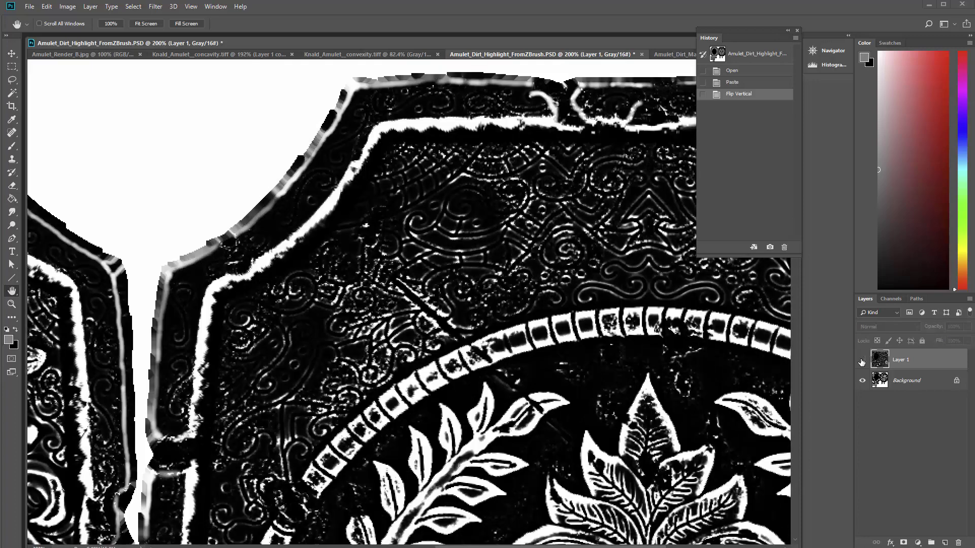
{"action": "left_click", "coordinate": [862, 361]}
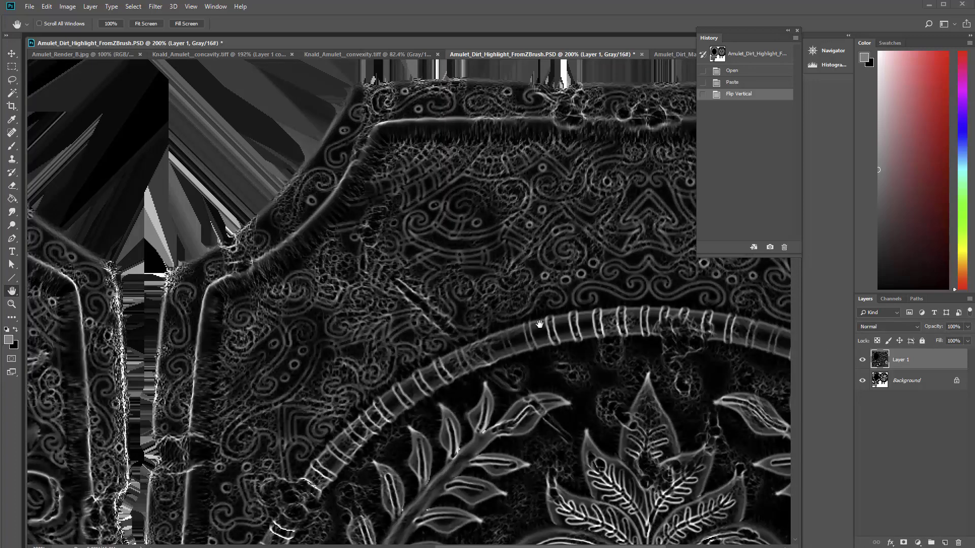
Compare the convexity map with the ZBrush highlight mask around the central leaf crown and spirals, leaving Layer 1 visible.
{"action": "left_click_drag", "start_coordinate": [545, 326], "coordinate": [427, 281]}
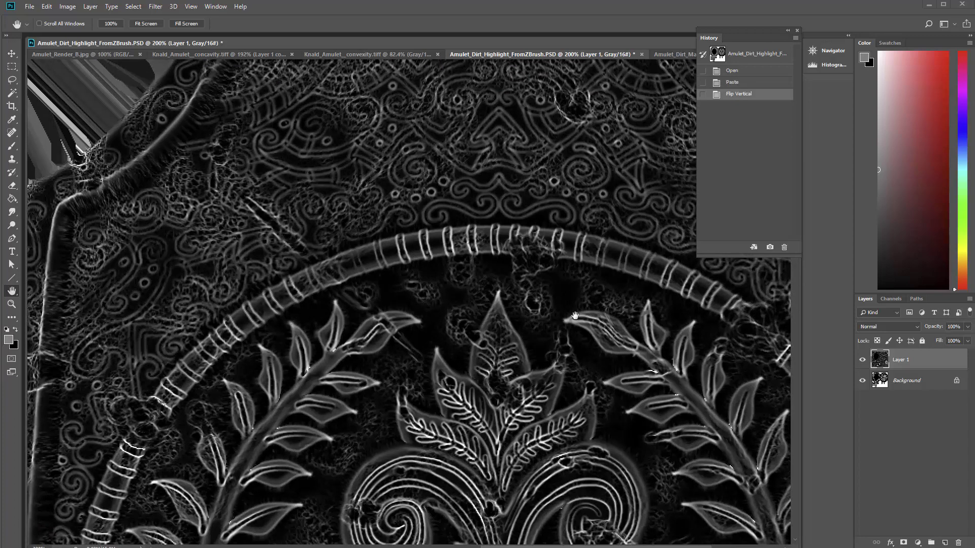
{"action": "left_click", "coordinate": [863, 360]}
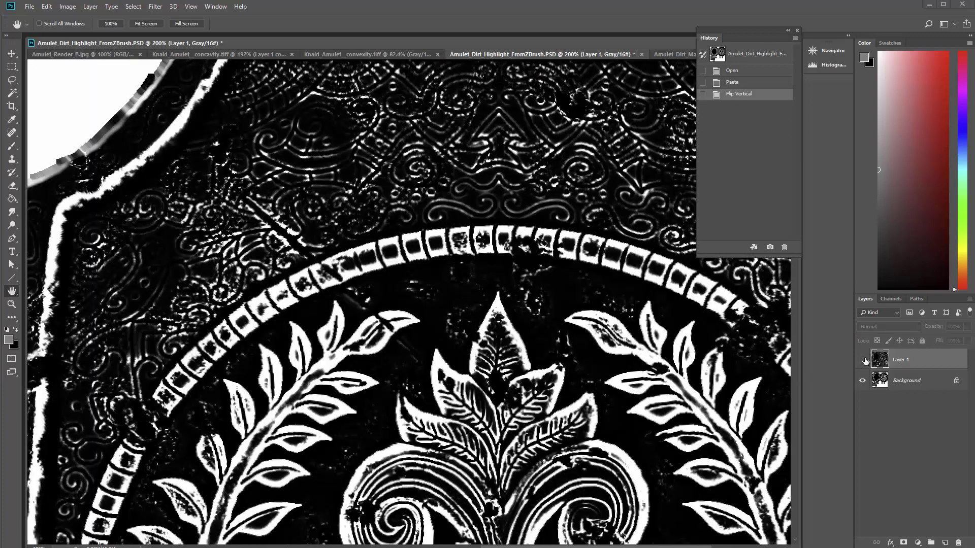
{"action": "left_click", "coordinate": [862, 360]}
{"action": "left_click", "coordinate": [862, 360]}
{"action": "left_click", "coordinate": [862, 360]}
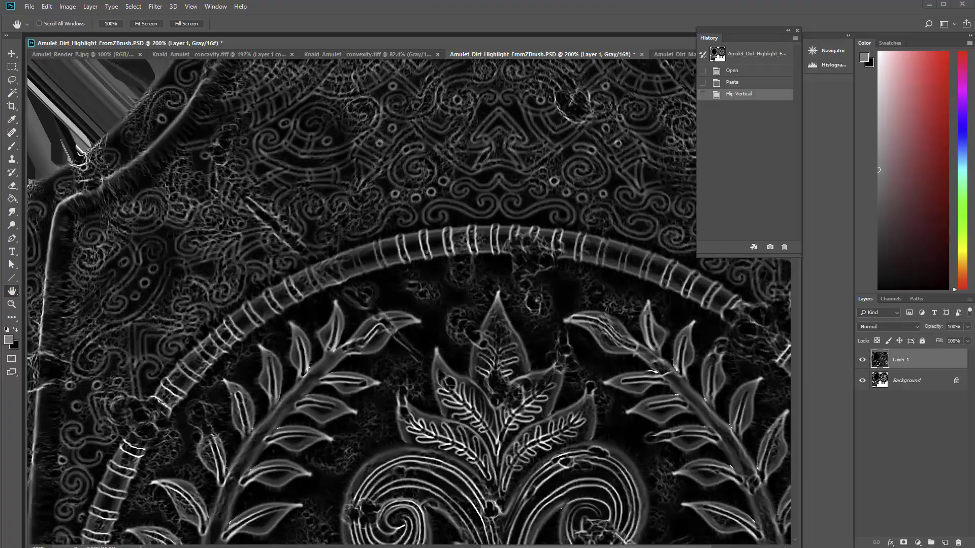
Switch to Knald and examine the convexity map on the amulet in the 3D preview, up close and from an angle.
{"action": "key", "text": "alt+Tab"}
{"action": "middle_click_drag", "start_coordinate": [666, 367], "coordinate": [607, 322]}
{"action": "right_click_drag", "start_coordinate": [678, 360], "coordinate": [715, 371]}
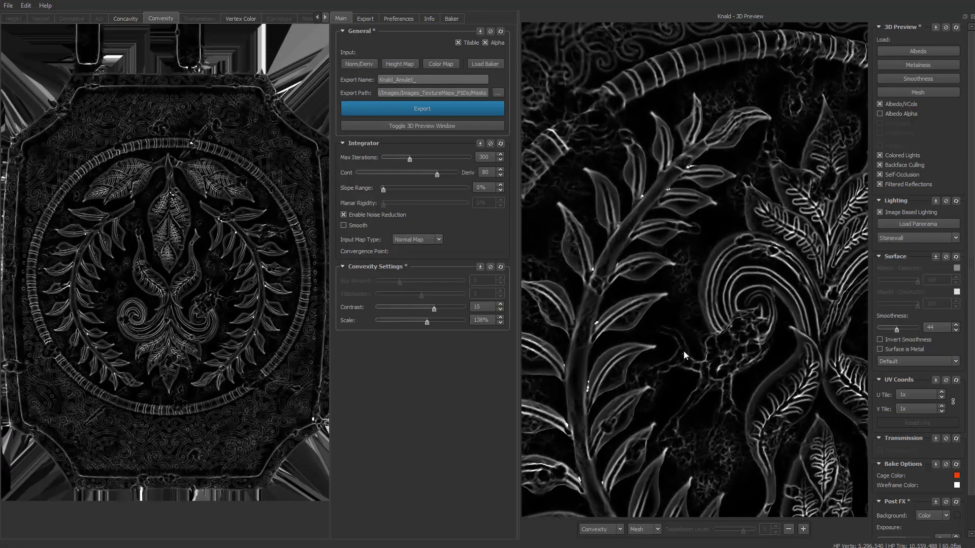
{"action": "scroll", "coordinate": [689, 331], "scroll_direction": "down", "scroll_amount": 8}
{"action": "scroll", "coordinate": [688, 331], "scroll_direction": "up", "scroll_amount": 3}
{"action": "left_click_drag", "start_coordinate": [769, 363], "coordinate": [586, 81]}
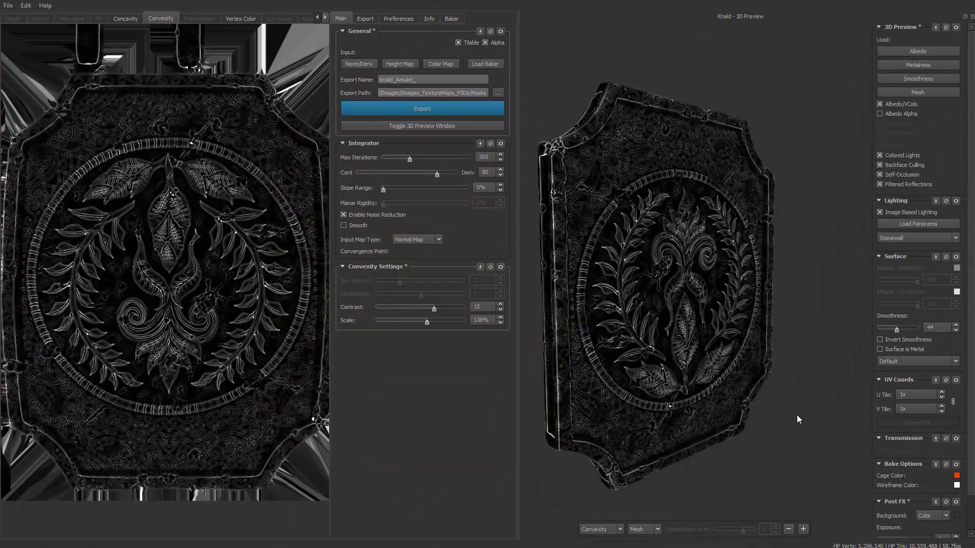
{"action": "mouse_move", "coordinate": [796, 416]}
{"action": "left_mouse_down"}
{"action": "mouse_move", "coordinate": [781, 434]}
{"action": "mouse_move", "coordinate": [641, 428]}
{"action": "mouse_move", "coordinate": [860, 431]}
{"action": "mouse_move", "coordinate": [788, 423]}
{"action": "left_mouse_up"}
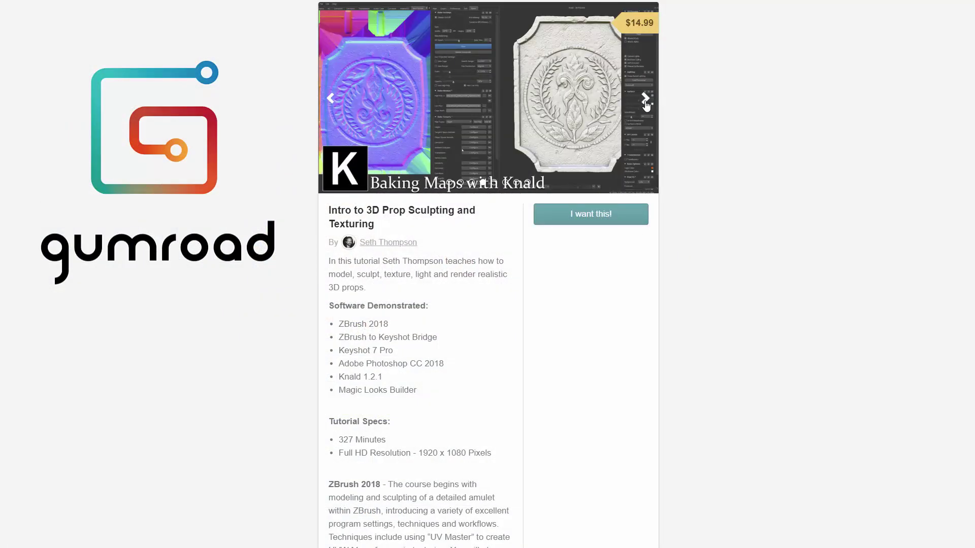
{"action": "left_click", "coordinate": [645, 99]}
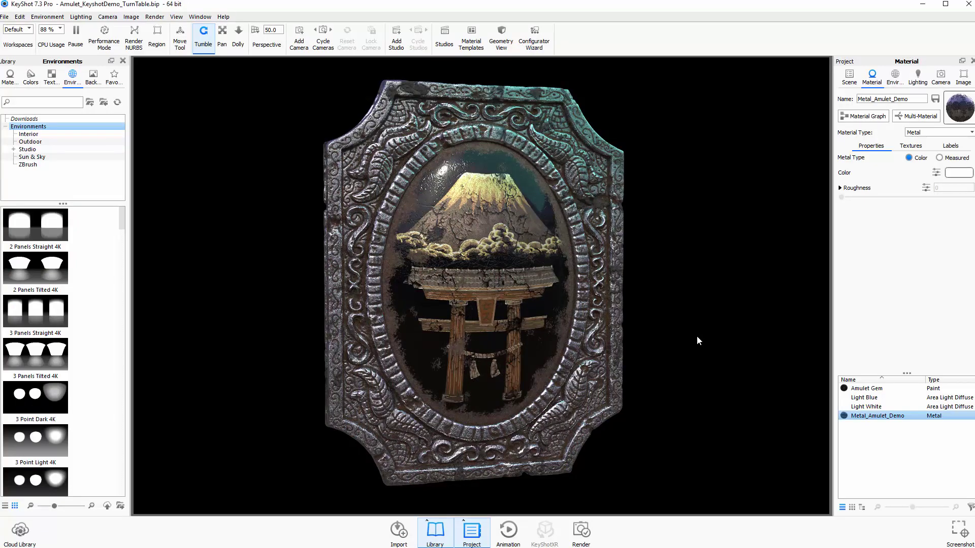
In KeyShot, turn the amulet to its crest side and open the material graph of Metal_Amulet_Demo.
{"action": "left_click_drag", "start_coordinate": [696, 336], "coordinate": [845, 246]}
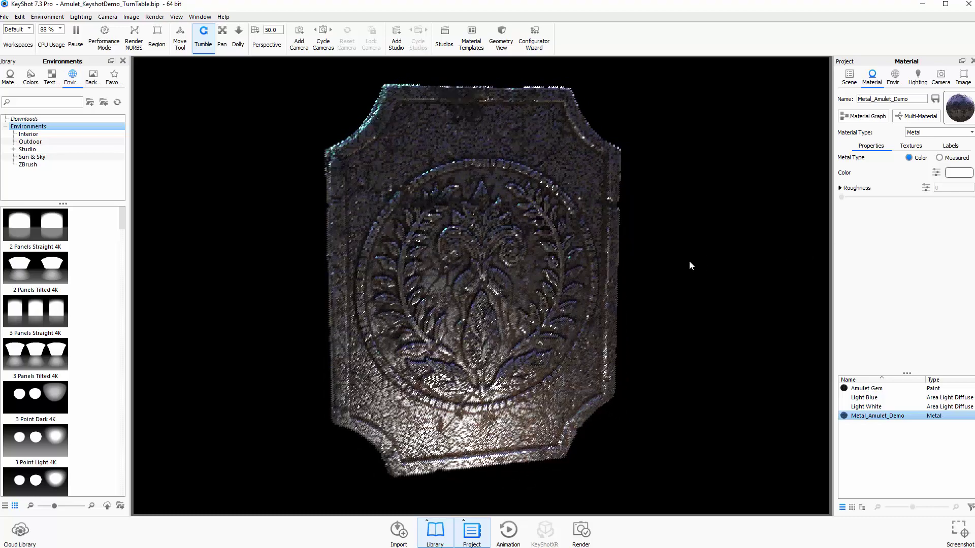
{"action": "left_click", "coordinate": [874, 118]}
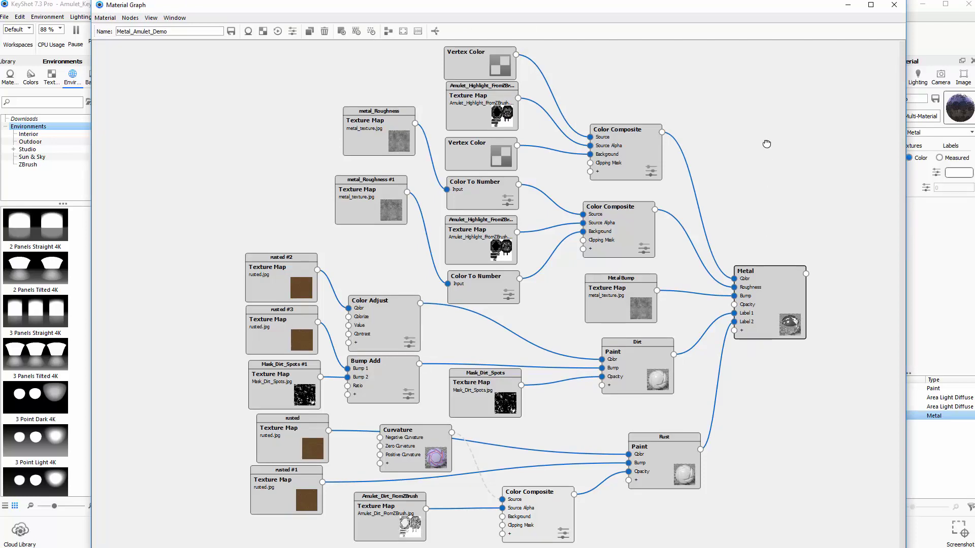
Spread out the rusted, Mask_Dirt_Spots #1 and Amulet_Dirt_FromZBrush texture nodes in the material graph, then minimize the graph window.
{"action": "left_click_drag", "start_coordinate": [284, 275], "coordinate": [258, 252]}
{"action": "left_click_drag", "start_coordinate": [295, 329], "coordinate": [261, 316]}
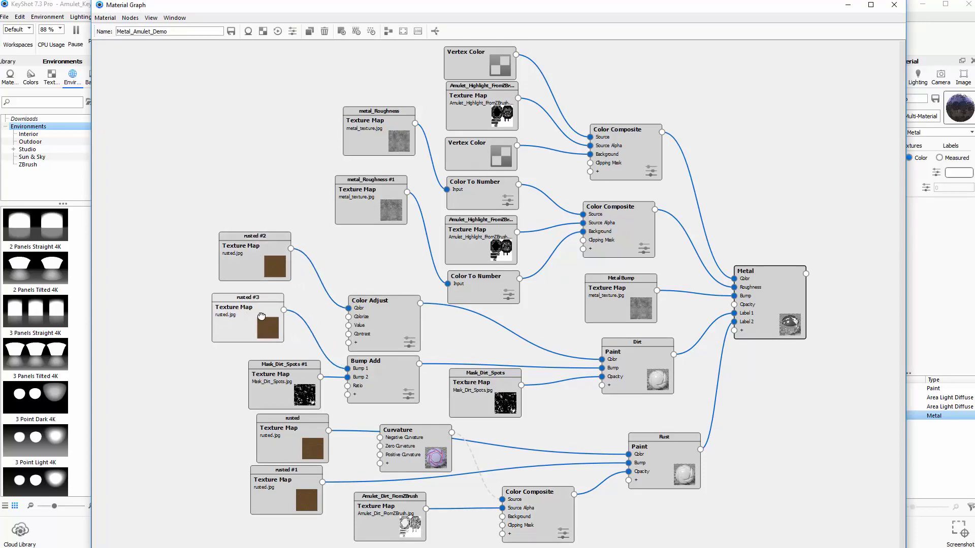
{"action": "left_click_drag", "start_coordinate": [317, 406], "coordinate": [259, 401]}
{"action": "left_click_drag", "start_coordinate": [292, 436], "coordinate": [268, 439]}
{"action": "left_click_drag", "start_coordinate": [295, 494], "coordinate": [259, 504]}
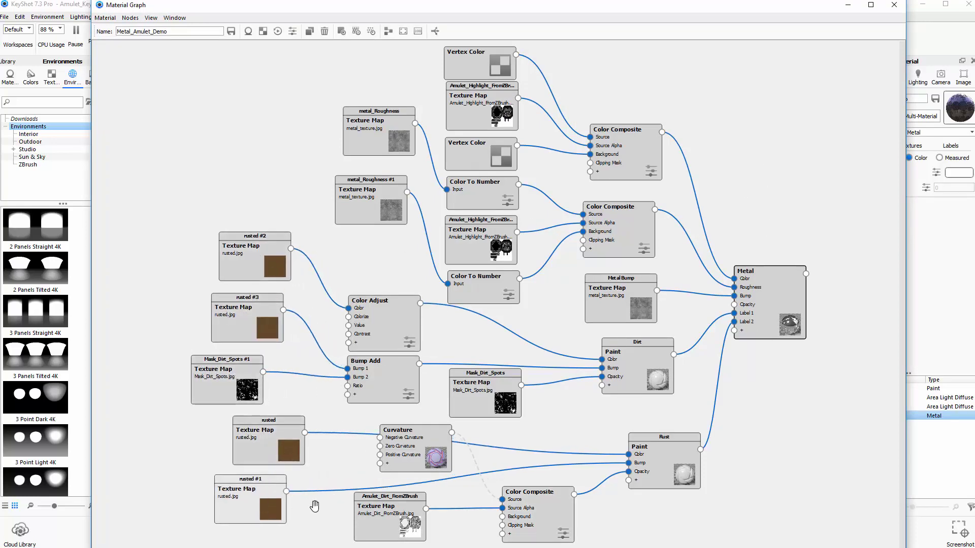
{"action": "left_click_drag", "start_coordinate": [405, 518], "coordinate": [446, 519]}
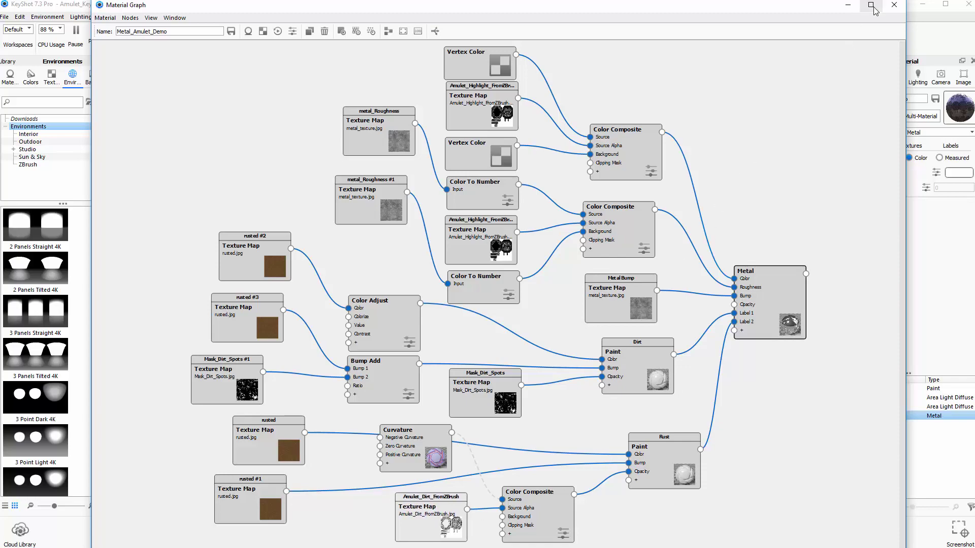
{"action": "left_click", "coordinate": [847, 8]}
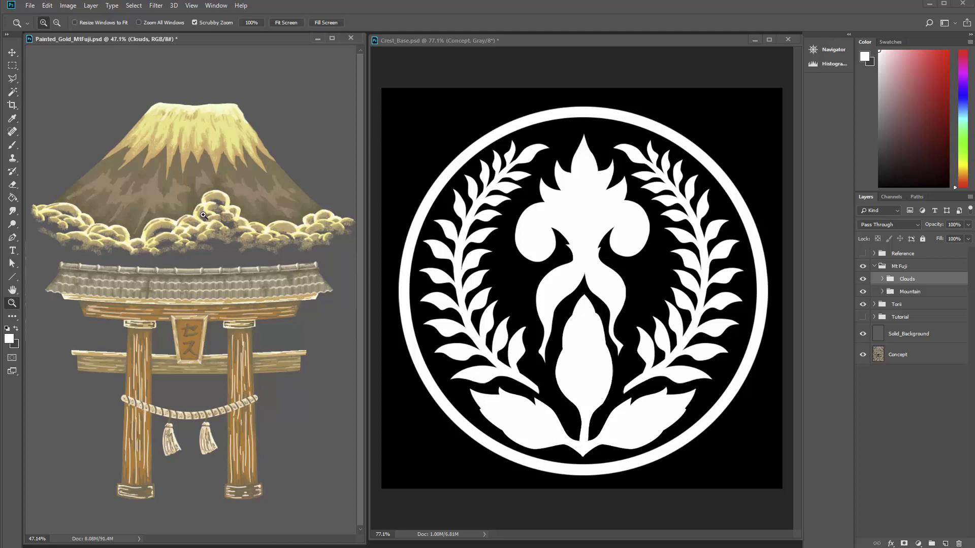
In Painted_Gold_MtFuji.psd, briefly hide and show again the Clouds group and the Mountain group to examine each painted element.
{"action": "left_click", "coordinate": [863, 279]}
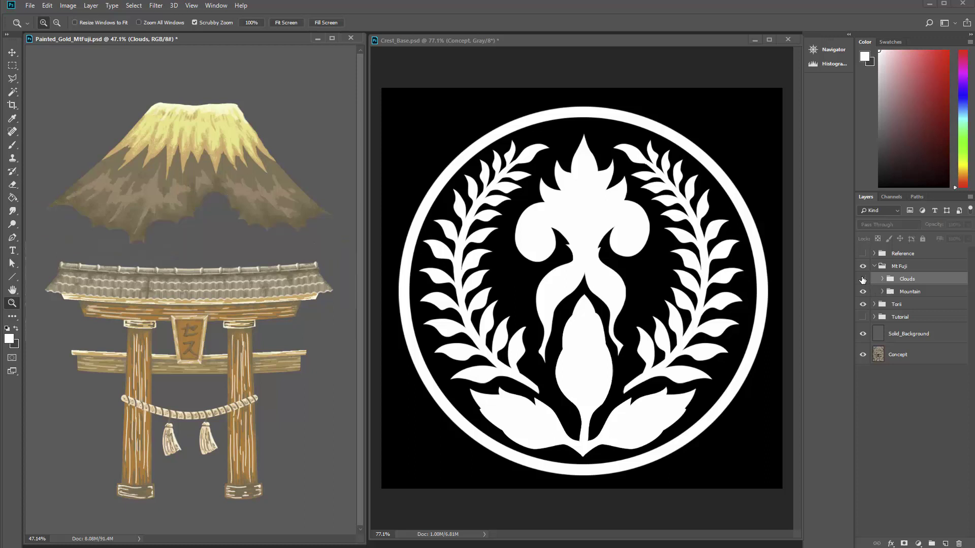
{"action": "left_click", "coordinate": [862, 279]}
{"action": "left_click", "coordinate": [862, 291]}
{"action": "left_click", "coordinate": [862, 291]}
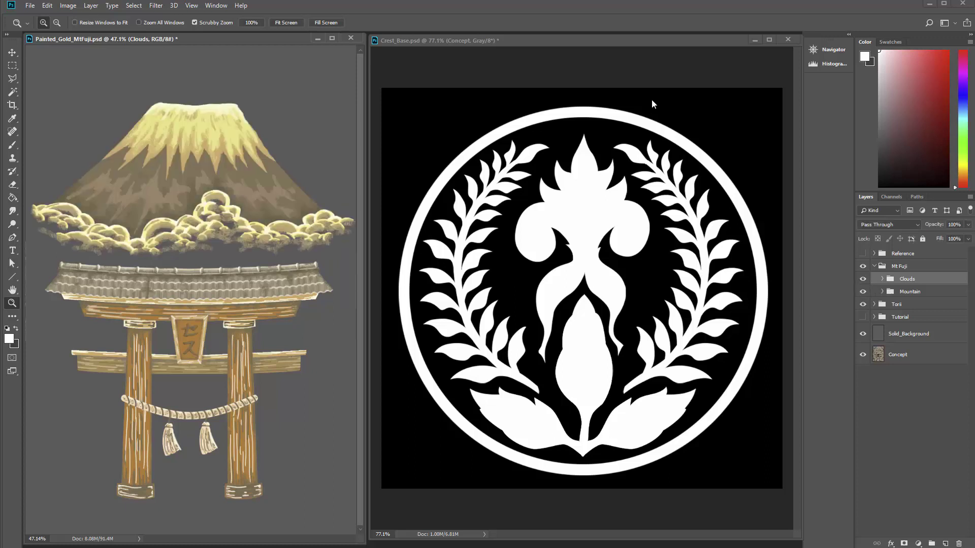
In Crest_Base.psd, hide layer A and make layers B, C, D, E, F and G visible one after another.
{"action": "left_click", "coordinate": [589, 44]}
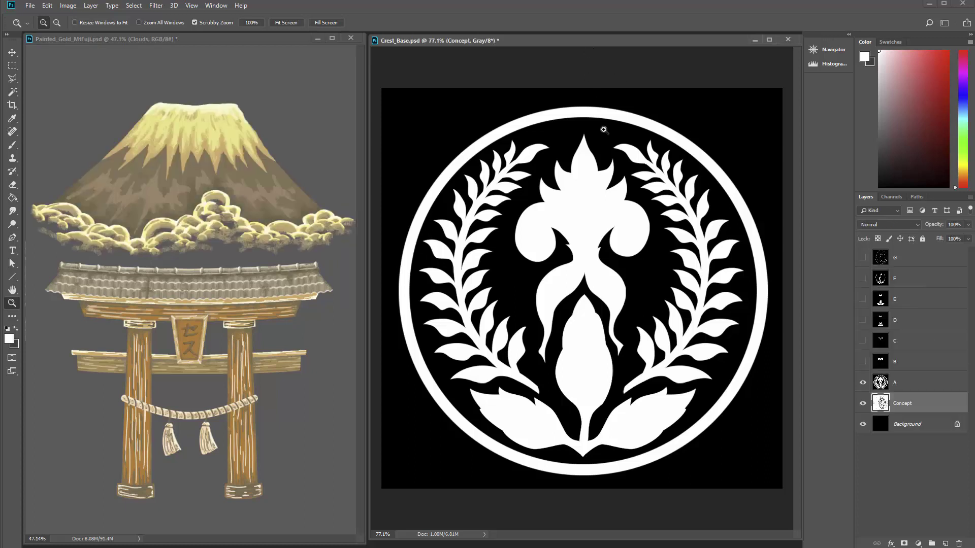
{"action": "left_click", "coordinate": [862, 382]}
{"action": "left_click", "coordinate": [863, 361]}
{"action": "left_click", "coordinate": [863, 340]}
{"action": "left_click", "coordinate": [862, 320]}
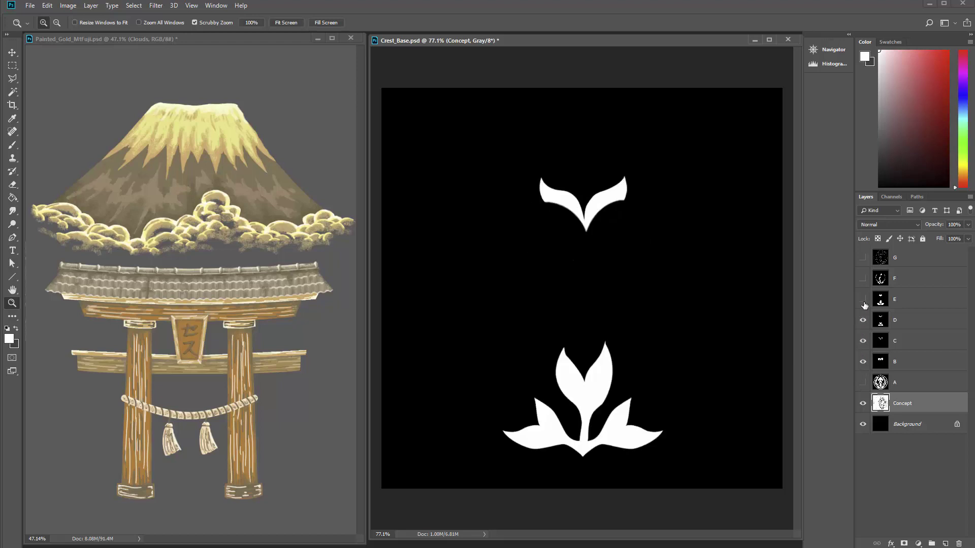
{"action": "left_click", "coordinate": [862, 299]}
{"action": "left_click", "coordinate": [862, 279]}
{"action": "left_click", "coordinate": [863, 257]}
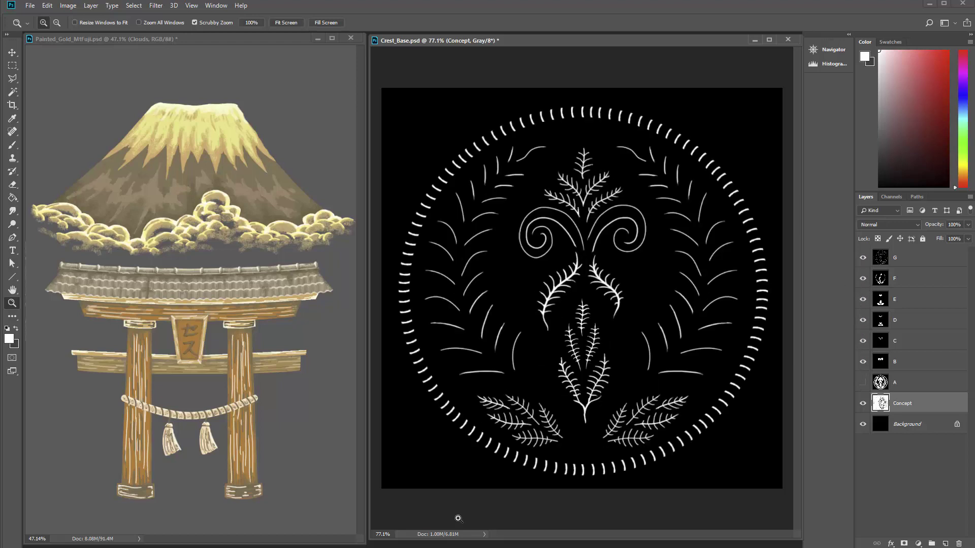
Switch to the Photos viewer and browse forward from the white-on-black dirt spots image through the grunge and scratch textures.
{"action": "key", "text": "alt+Tab"}
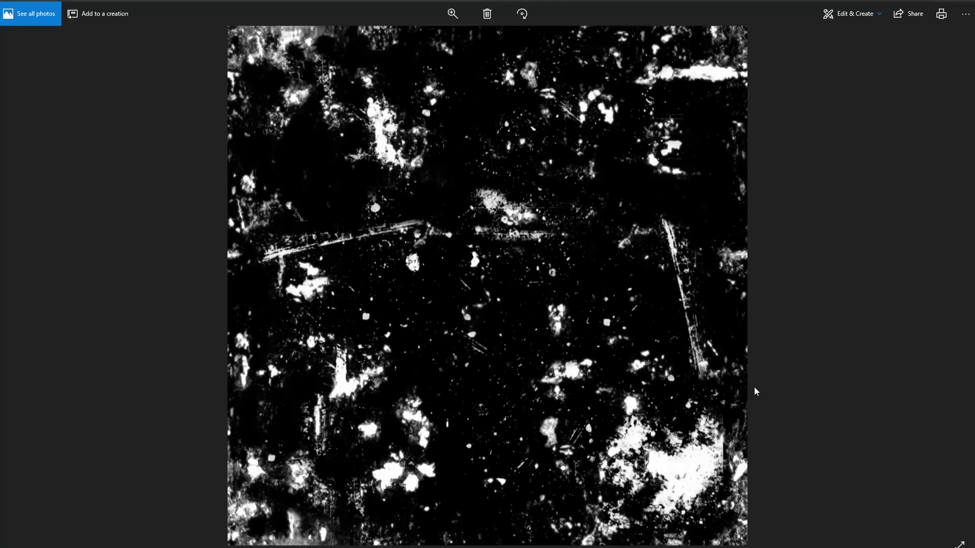
{"action": "left_click", "coordinate": [952, 303]}
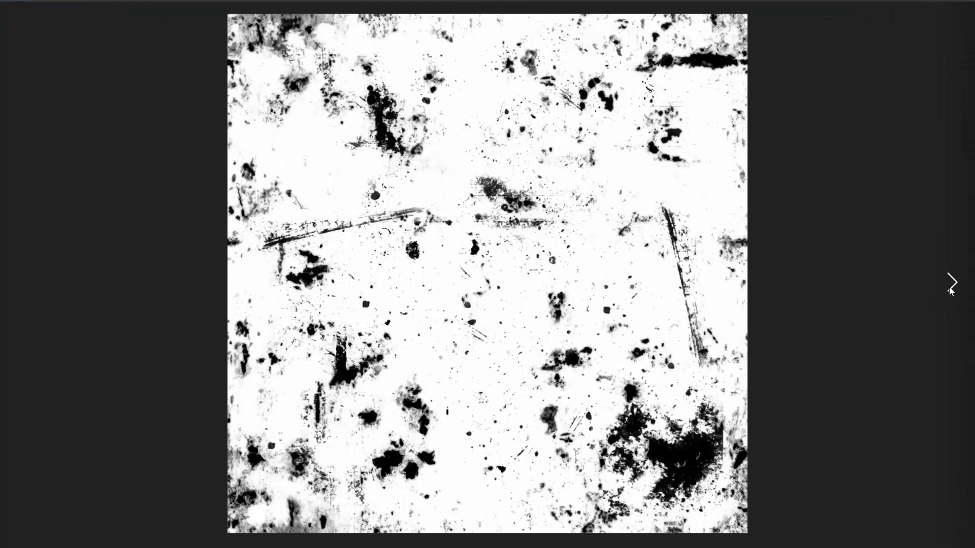
{"action": "left_click", "coordinate": [950, 284]}
{"action": "left_click", "coordinate": [951, 286]}
Switch to the File Explorer folder of amulet videos and open Amulet_3.
{"action": "key", "text": "alt+Tab"}
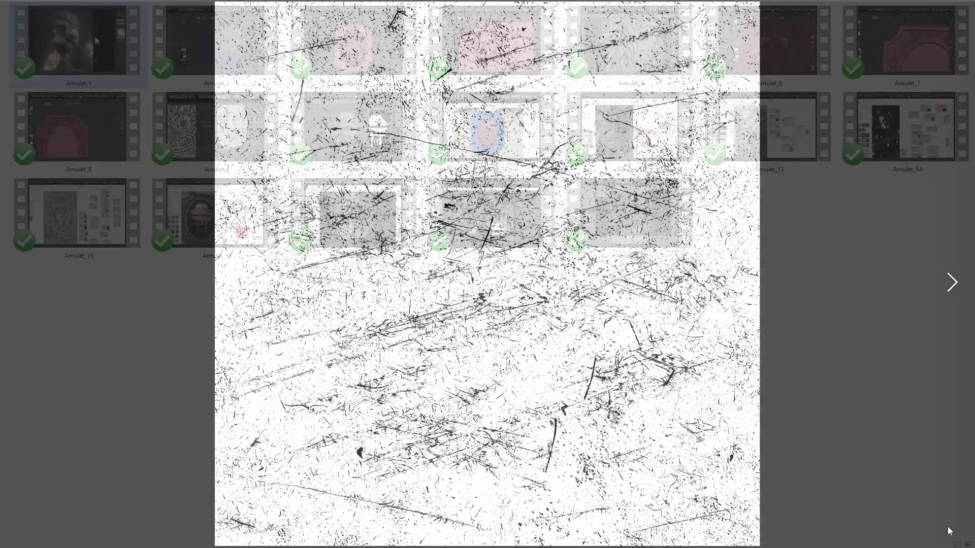
{"action": "double_click", "coordinate": [324, 40]}
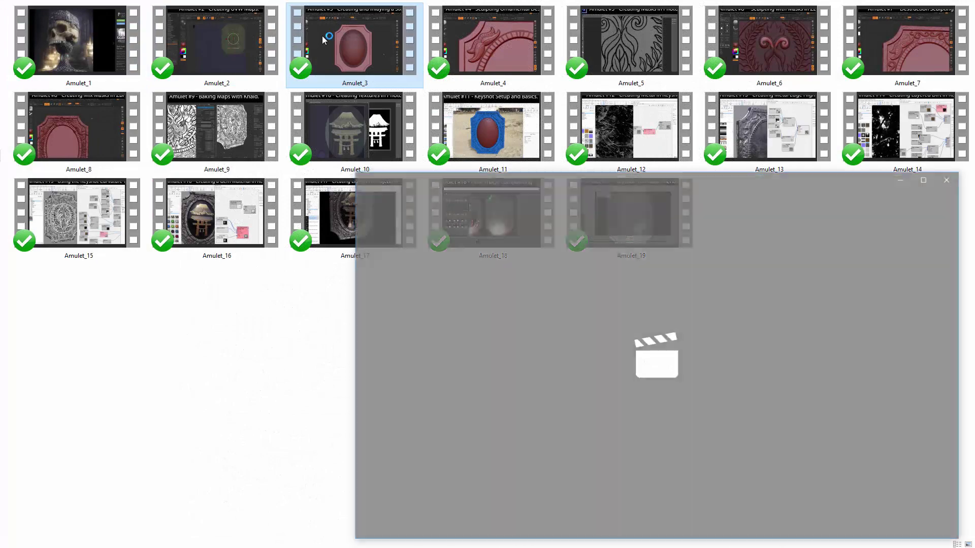